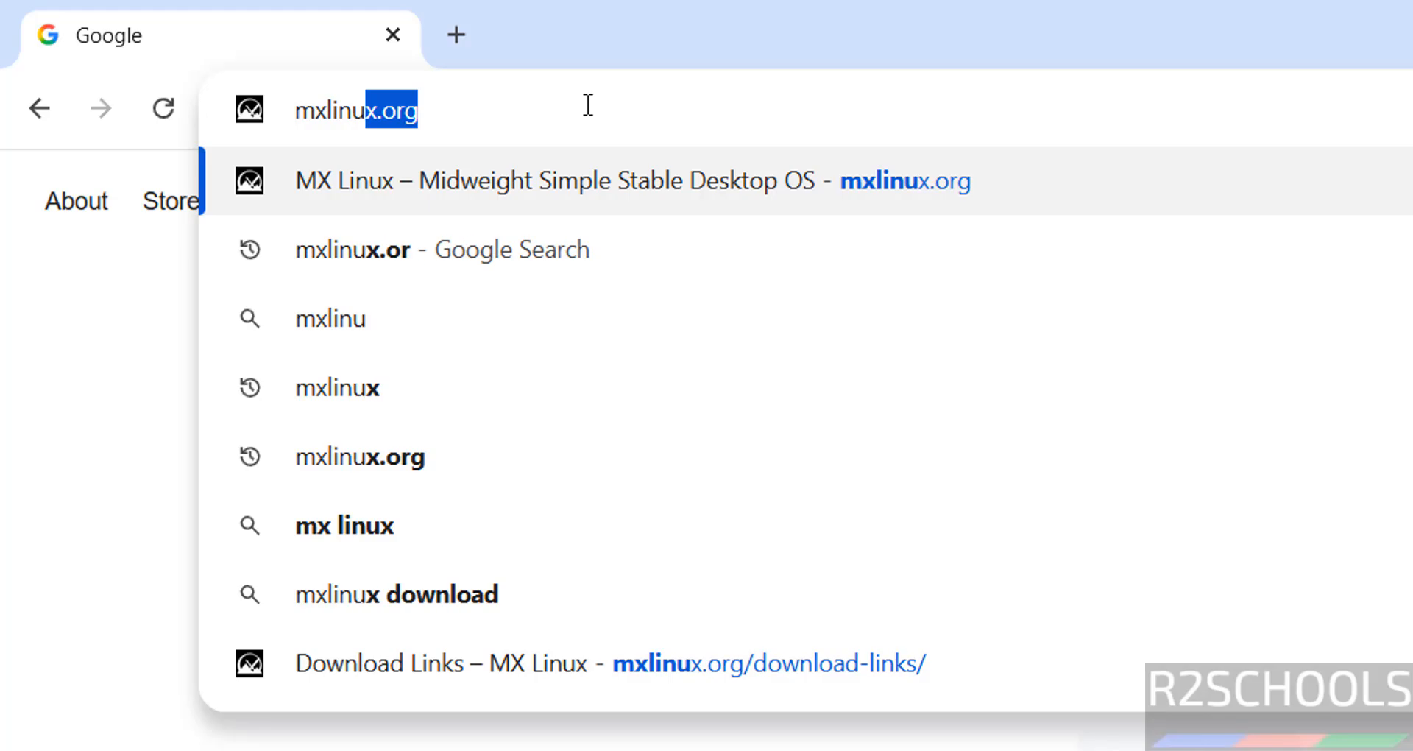
- Go to mxlinux.org and start downloading the MX-25.2_Xfce_x64 ISO from the download links page
type("x.o")
key("Return")
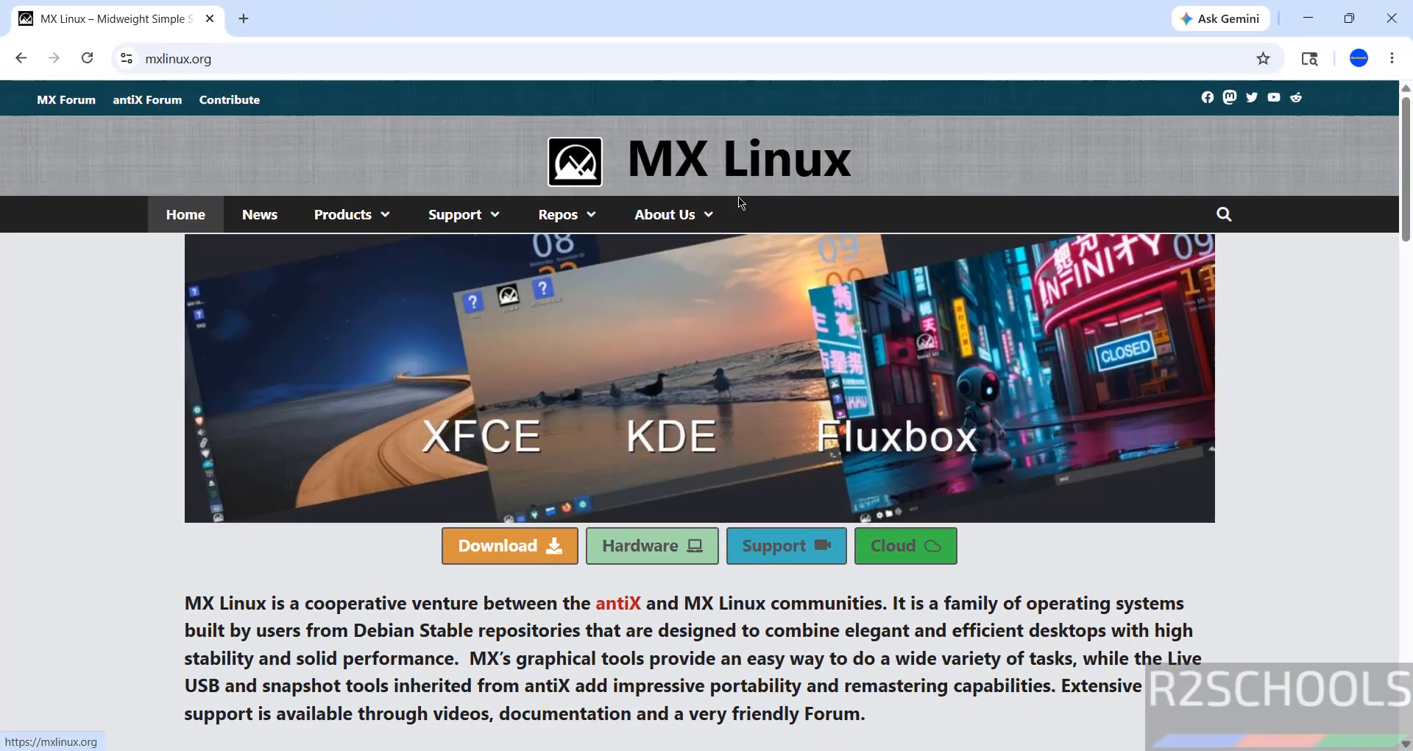
left_click(468, 543)
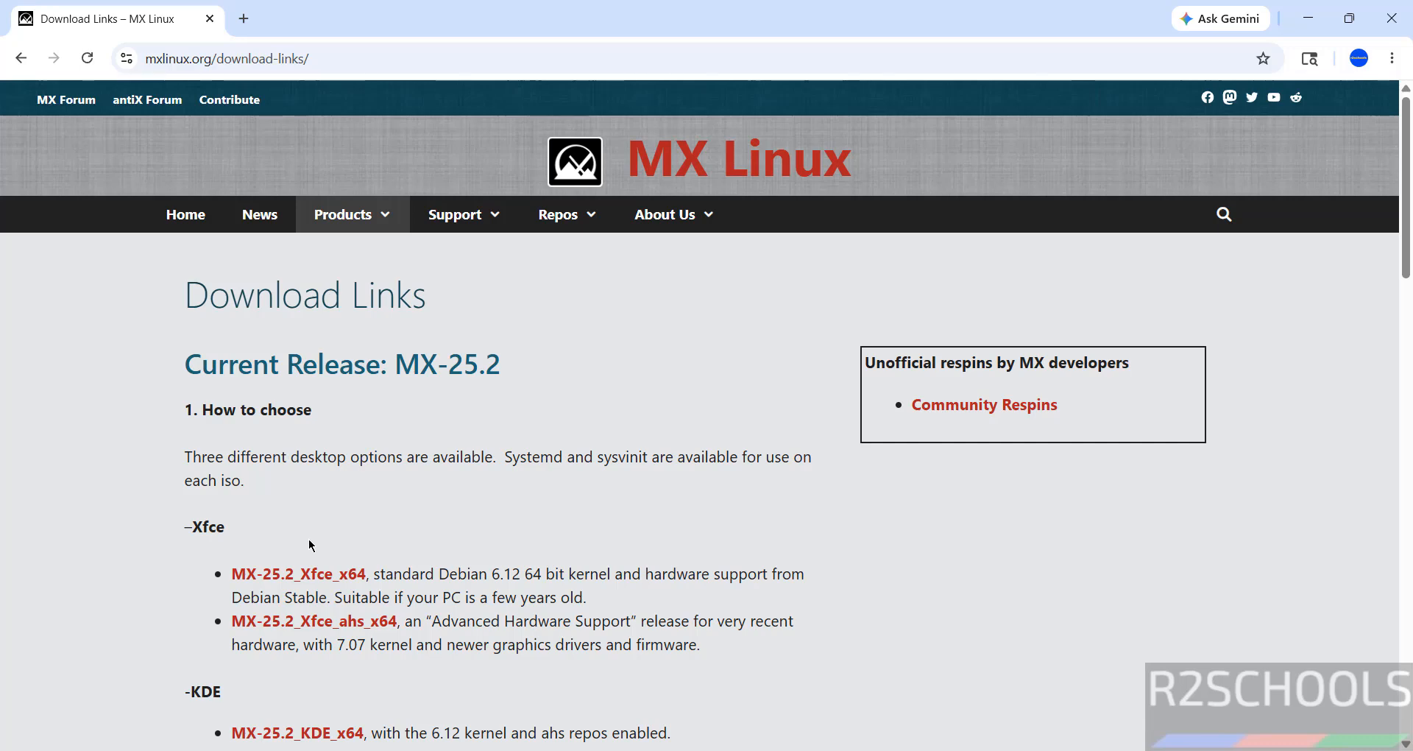
left_click(331, 577)
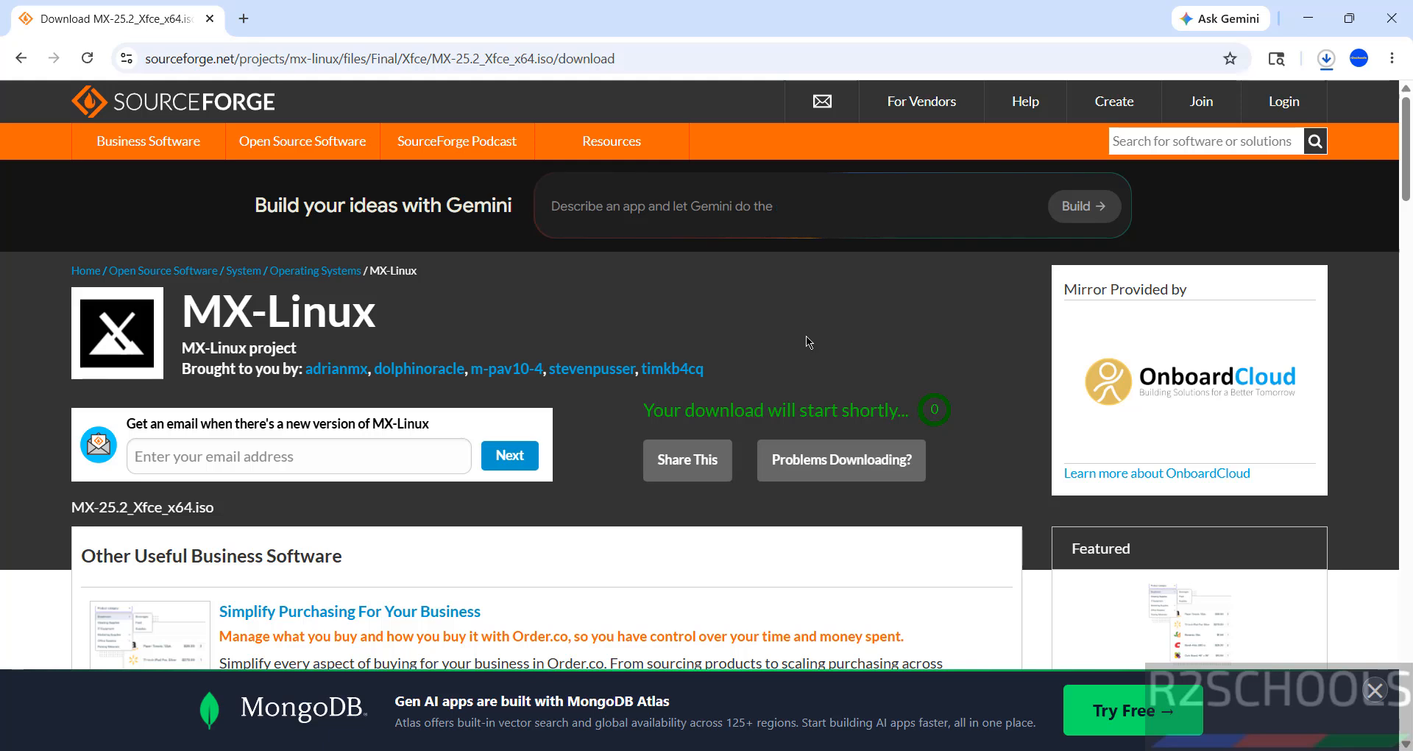
- Cancel the running MX-25.2_Xfce_x64 (1).iso download and remove its entry from the browser's download history
key("ctrl+j")
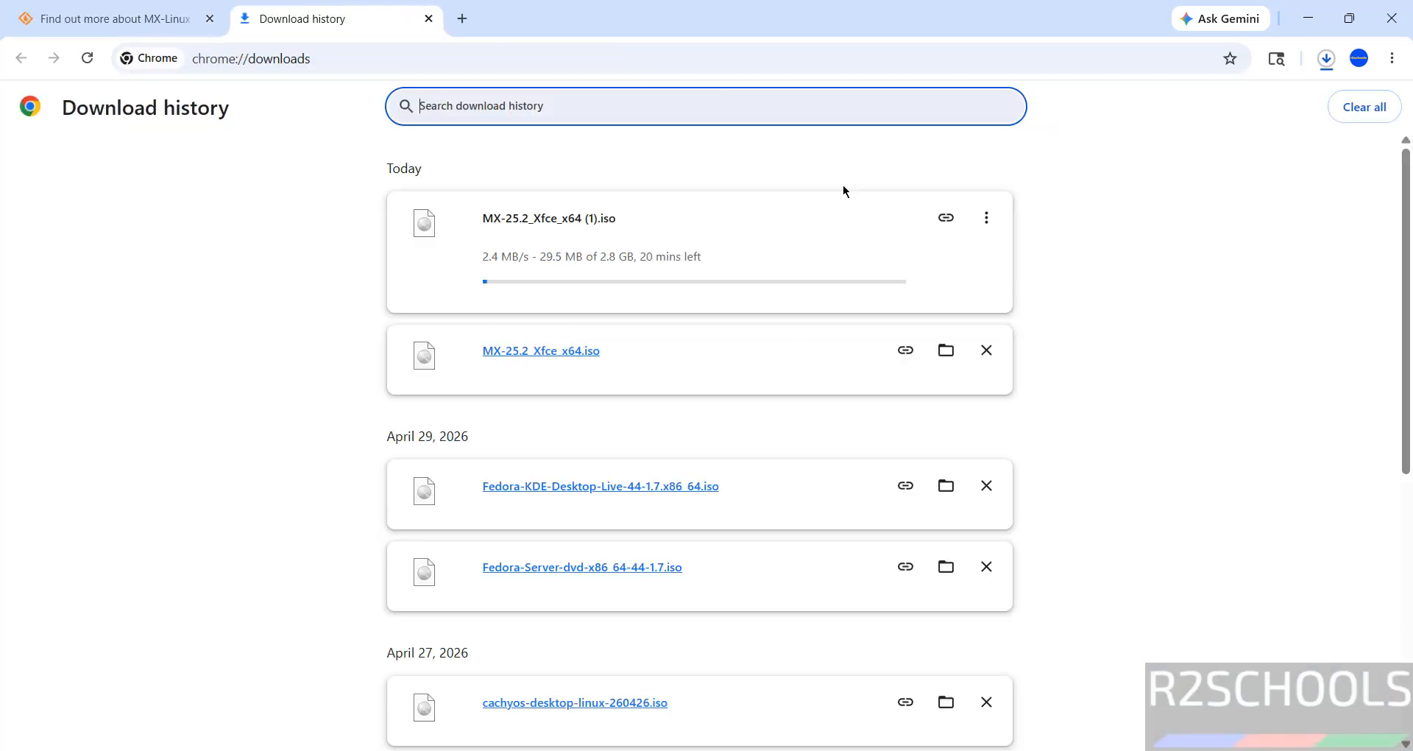
left_click(987, 217)
left_click(940, 261)
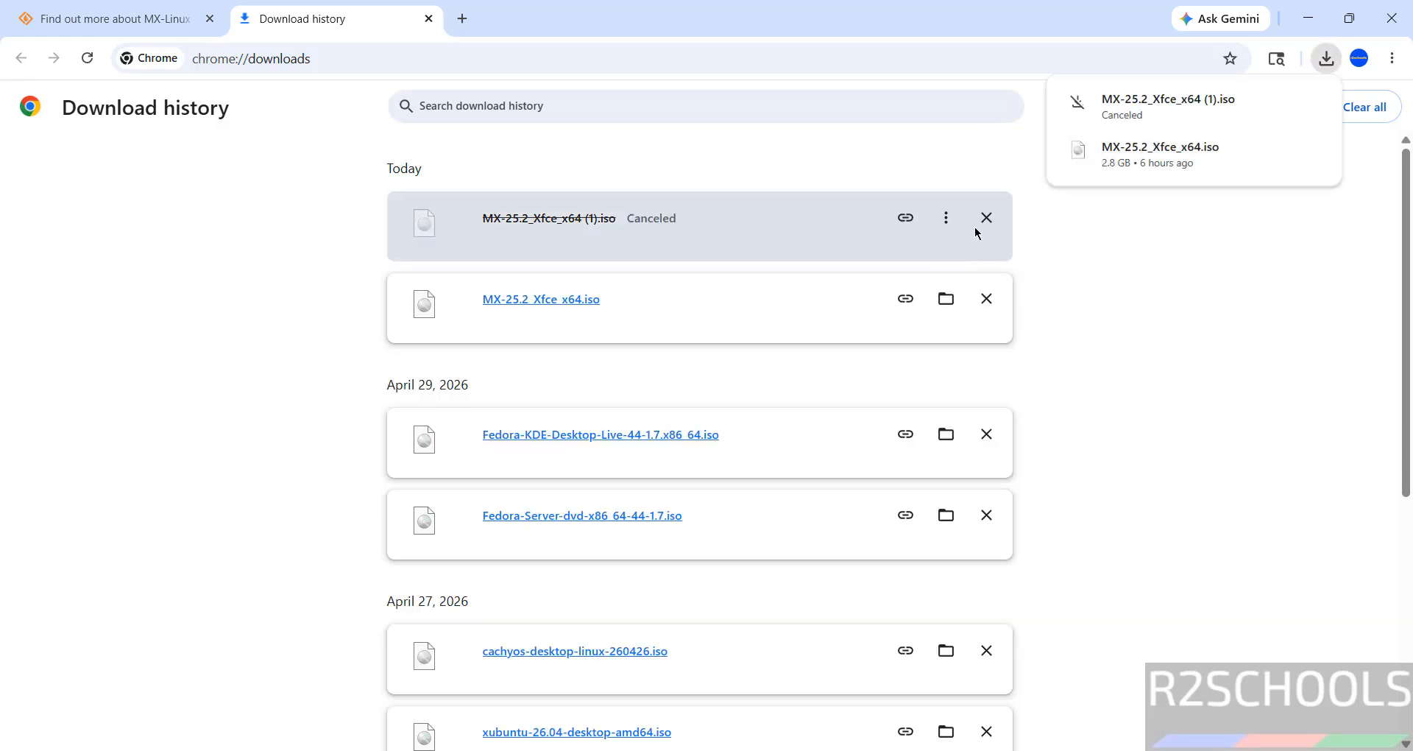
left_click(986, 218)
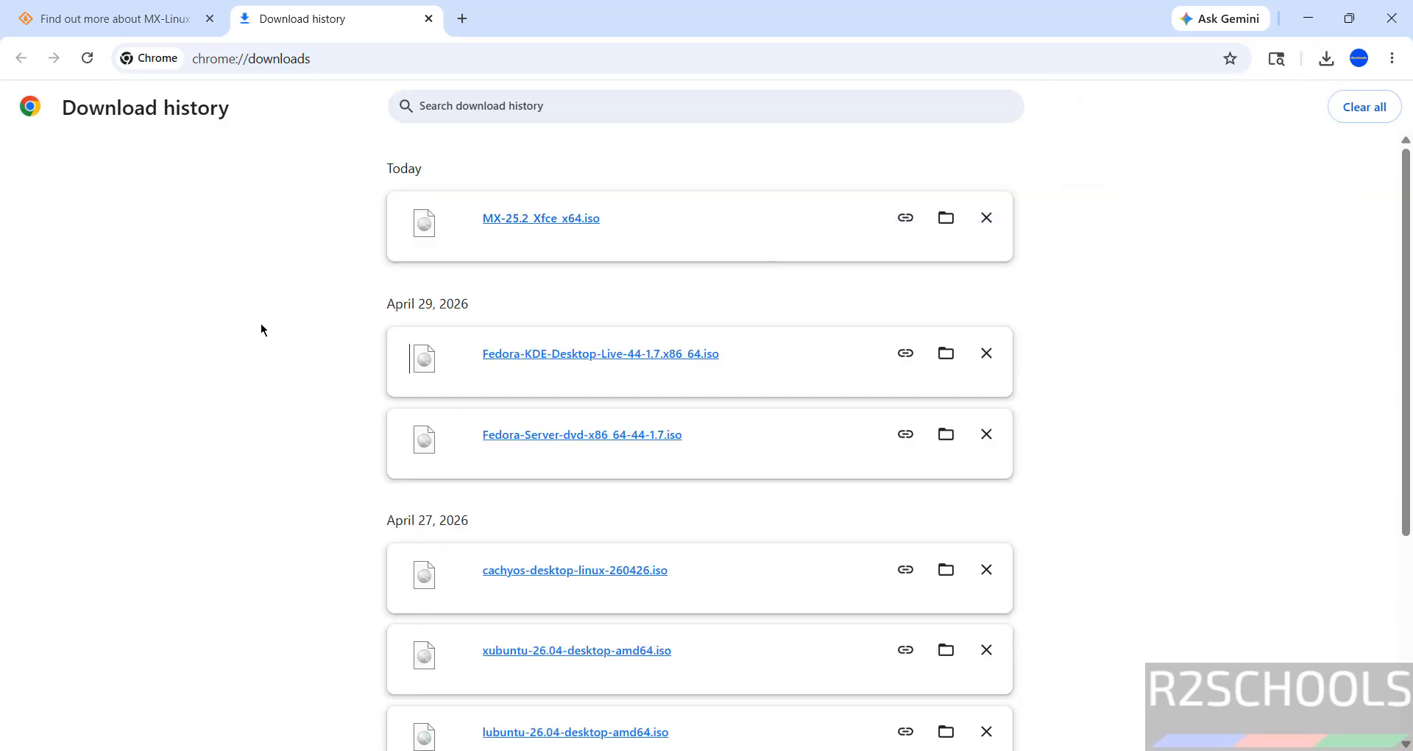
- Launch VMware Workstation Pro and begin creating a new virtual machine with the Typical configuration
key("super")
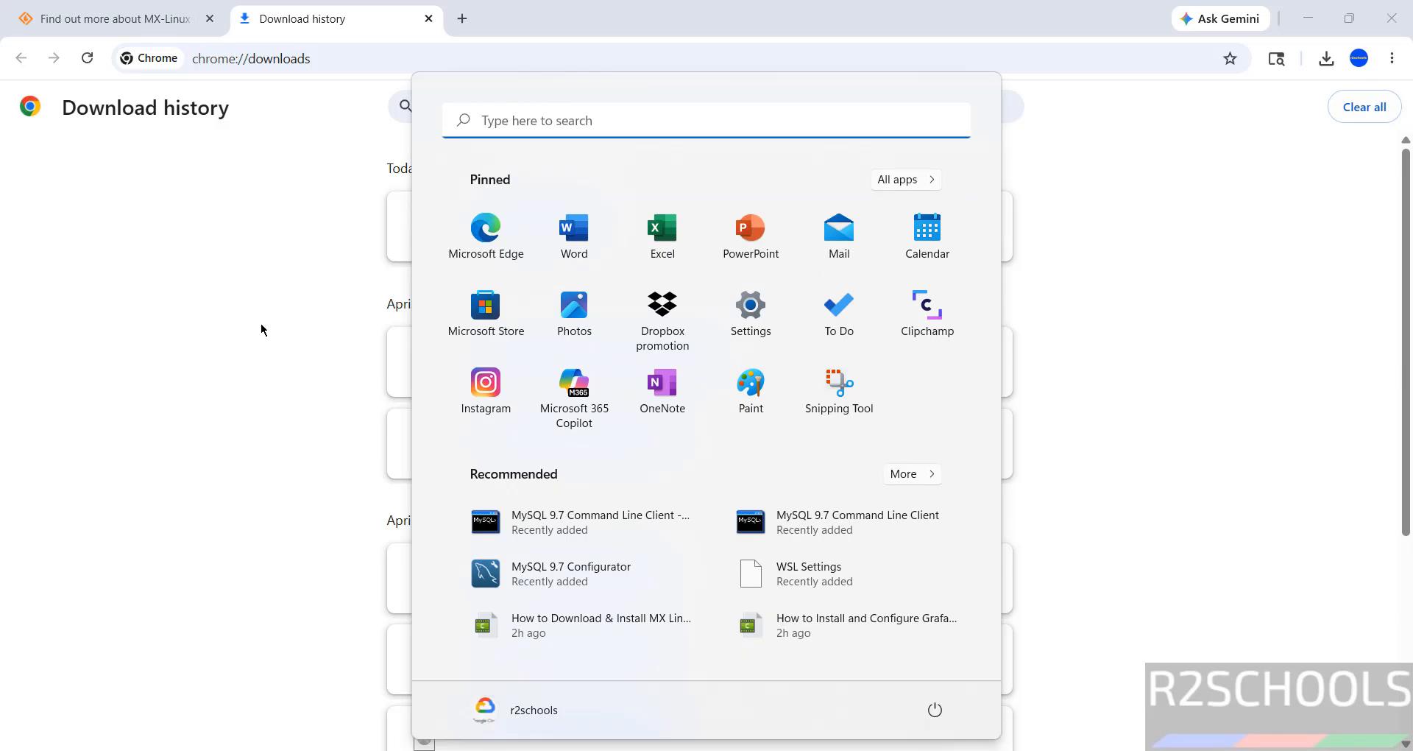
type("vmware")
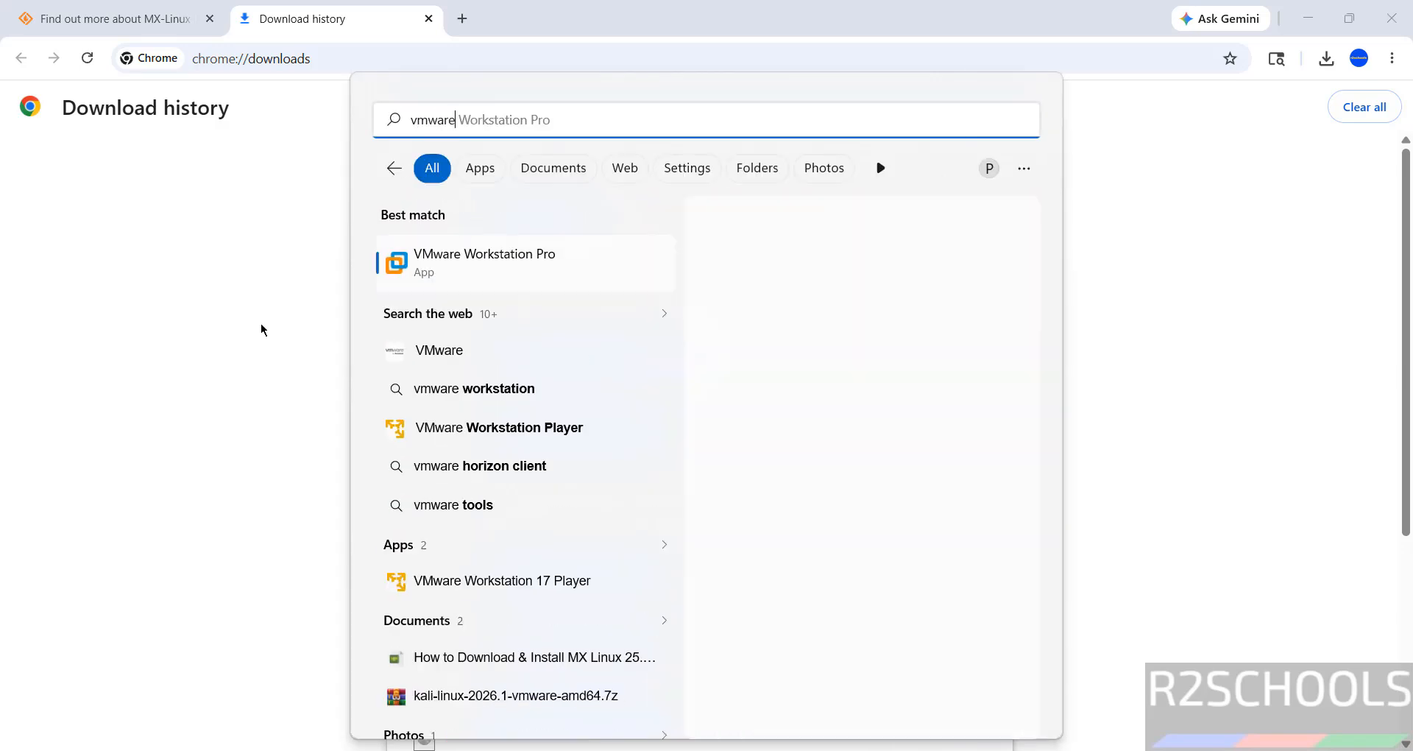
left_click(439, 275)
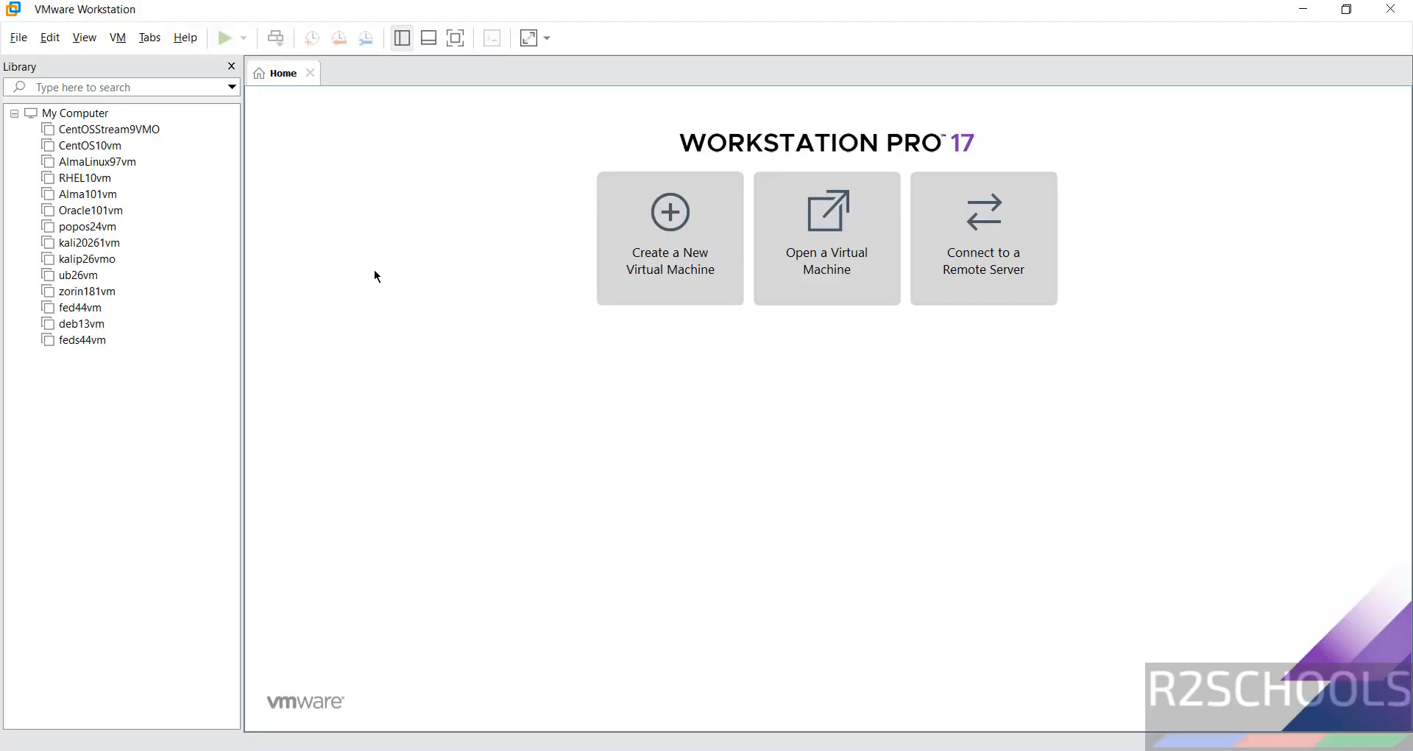
left_click(19, 37)
left_click(24, 55)
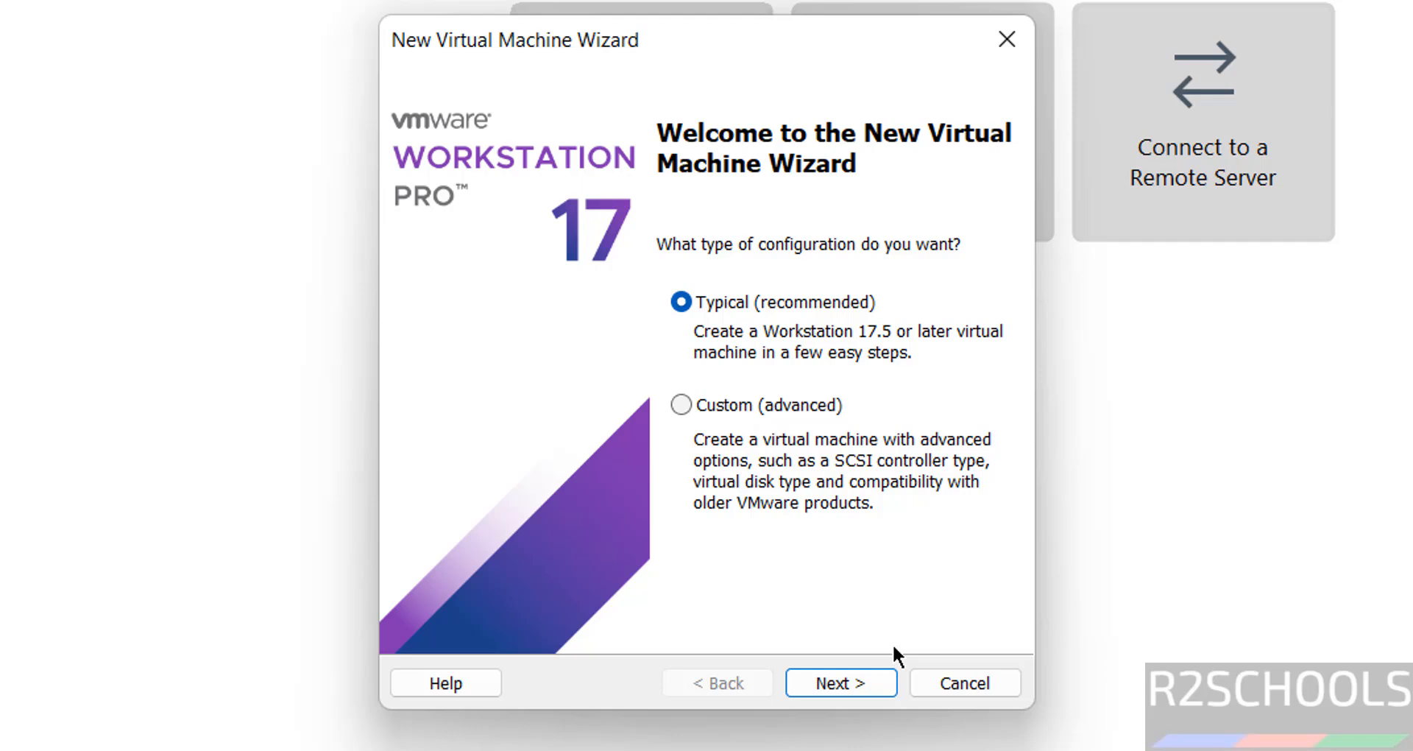
left_click(857, 686)
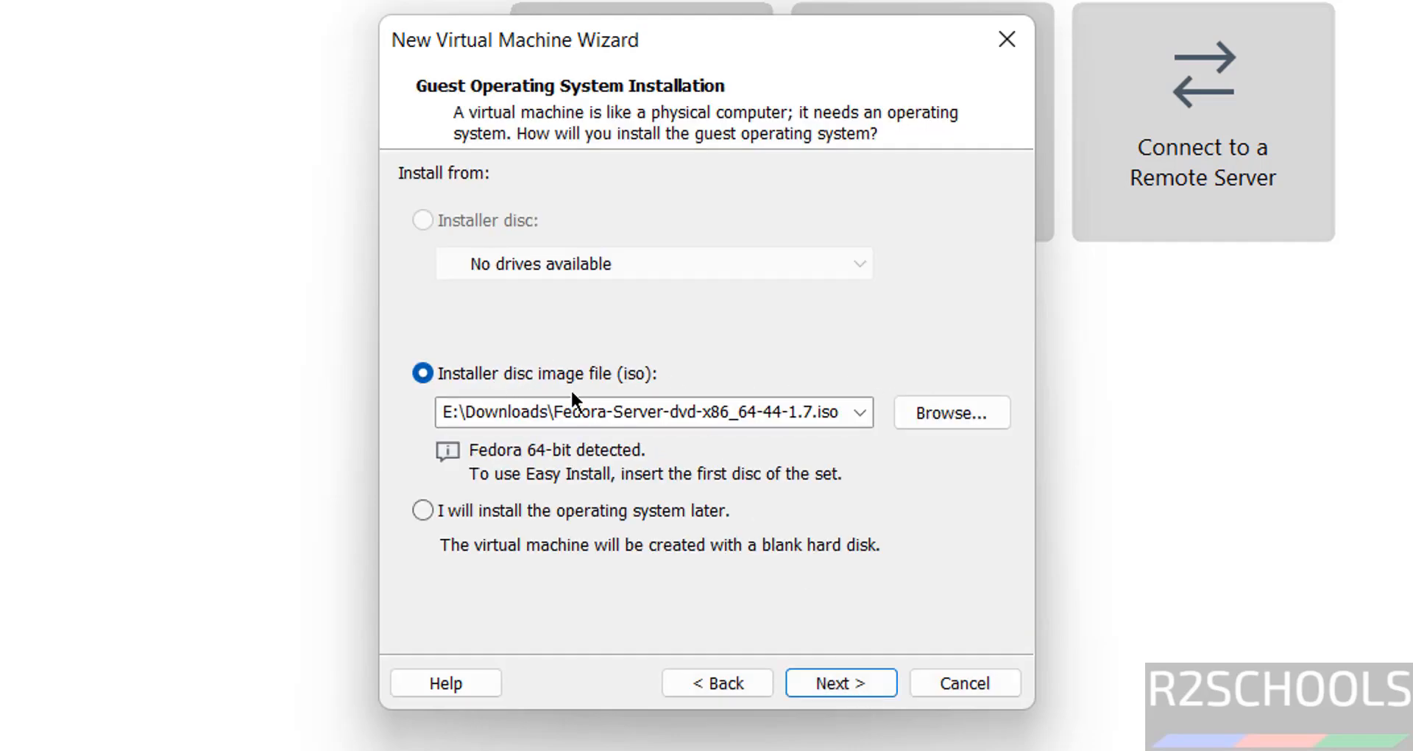
- Choose MX-25.2_Xfce_x64.iso from E:\Downloads as the installer disc image and continue
left_click(957, 413)
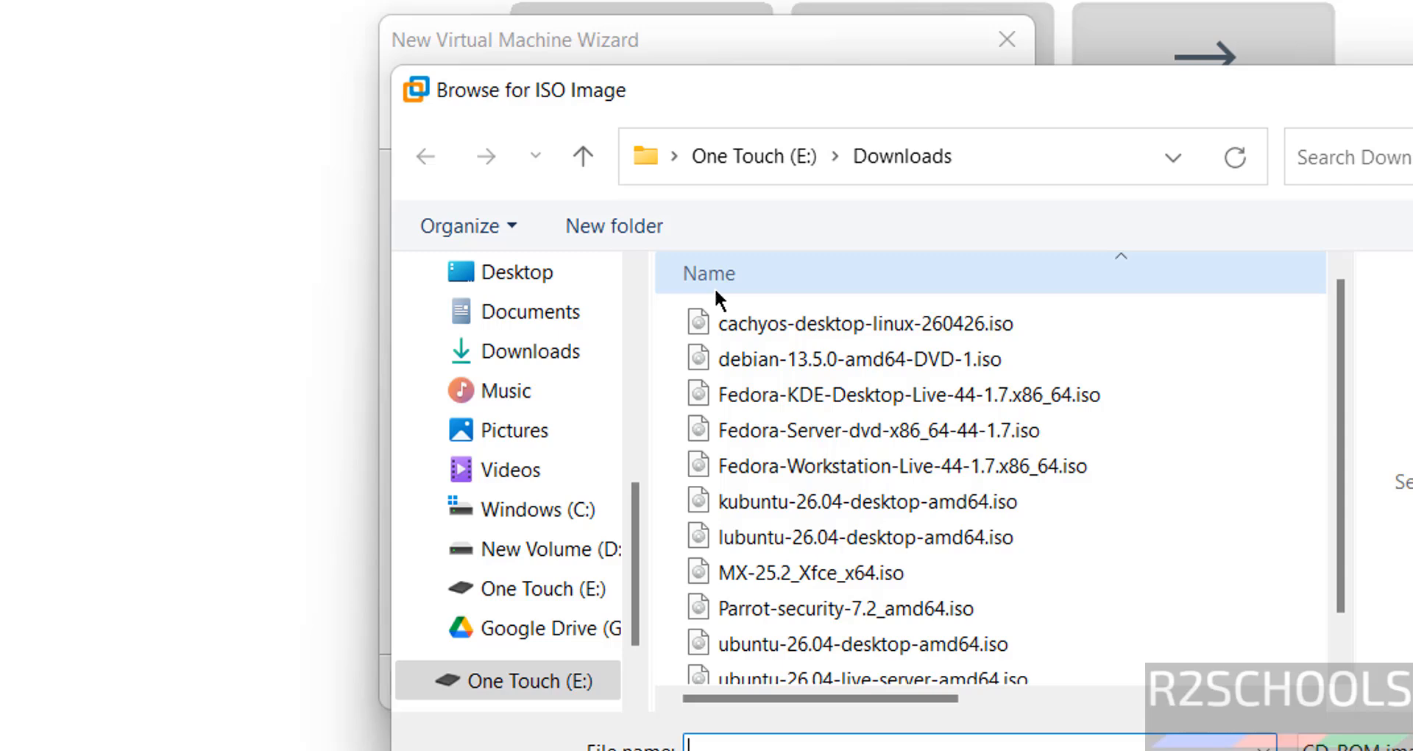
left_click(876, 573)
left_click(1361, 749)
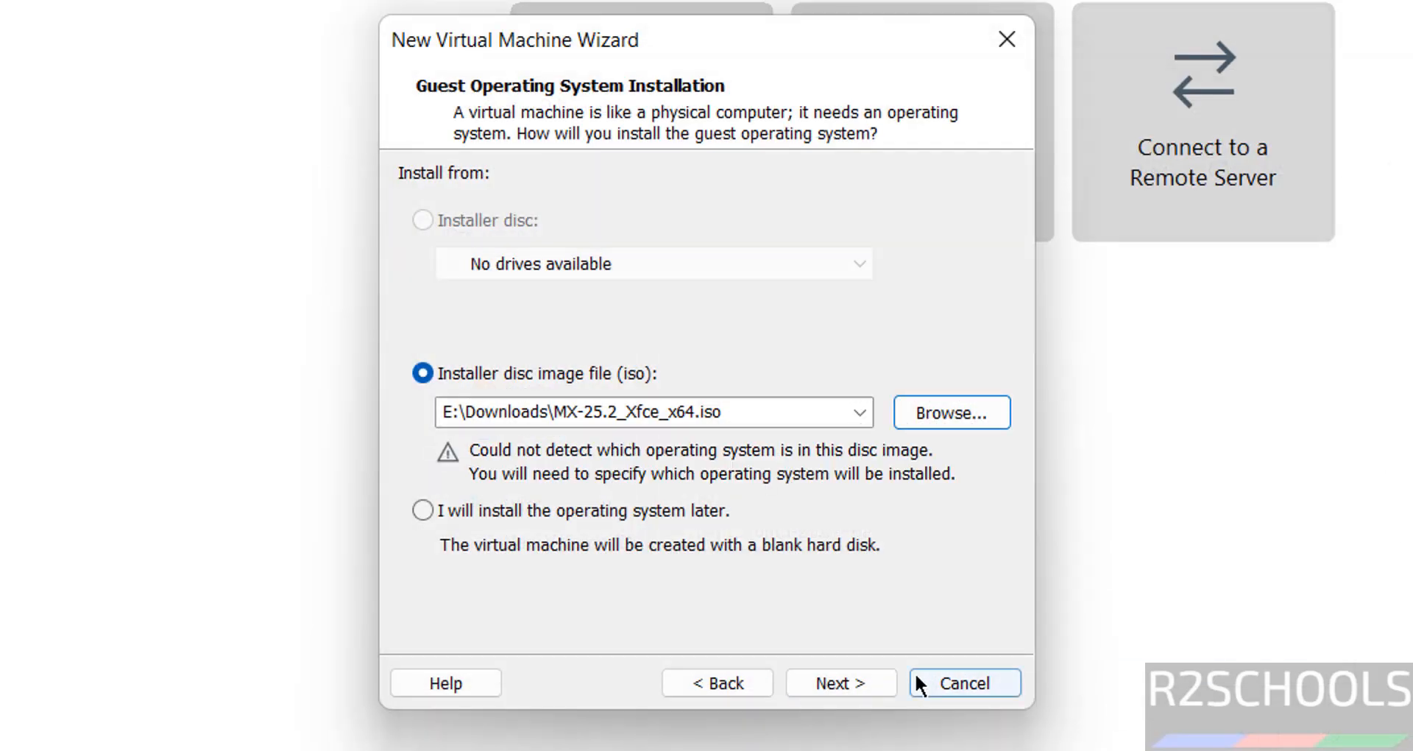
left_click(875, 690)
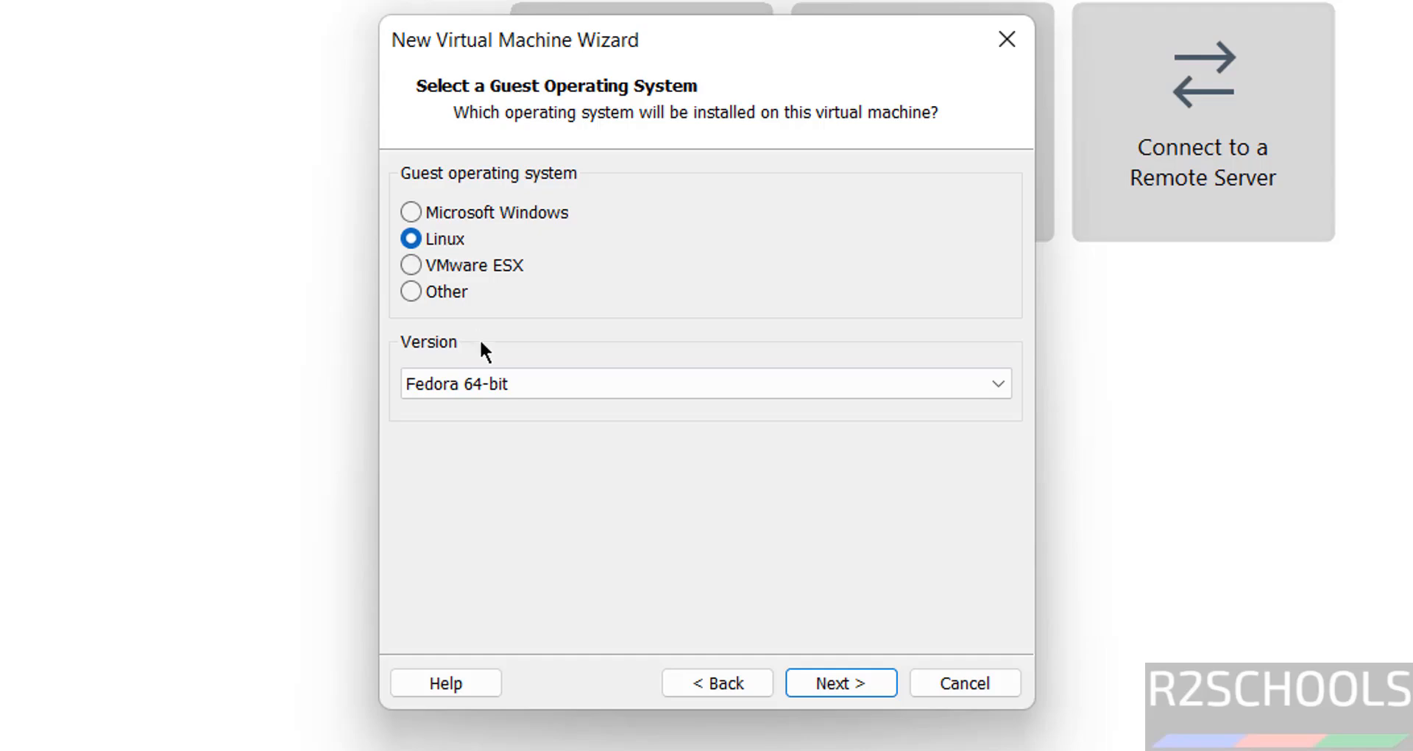
- Set the Linux guest operating system version to Debian 12.x 64-bit and continue
left_click(457, 384)
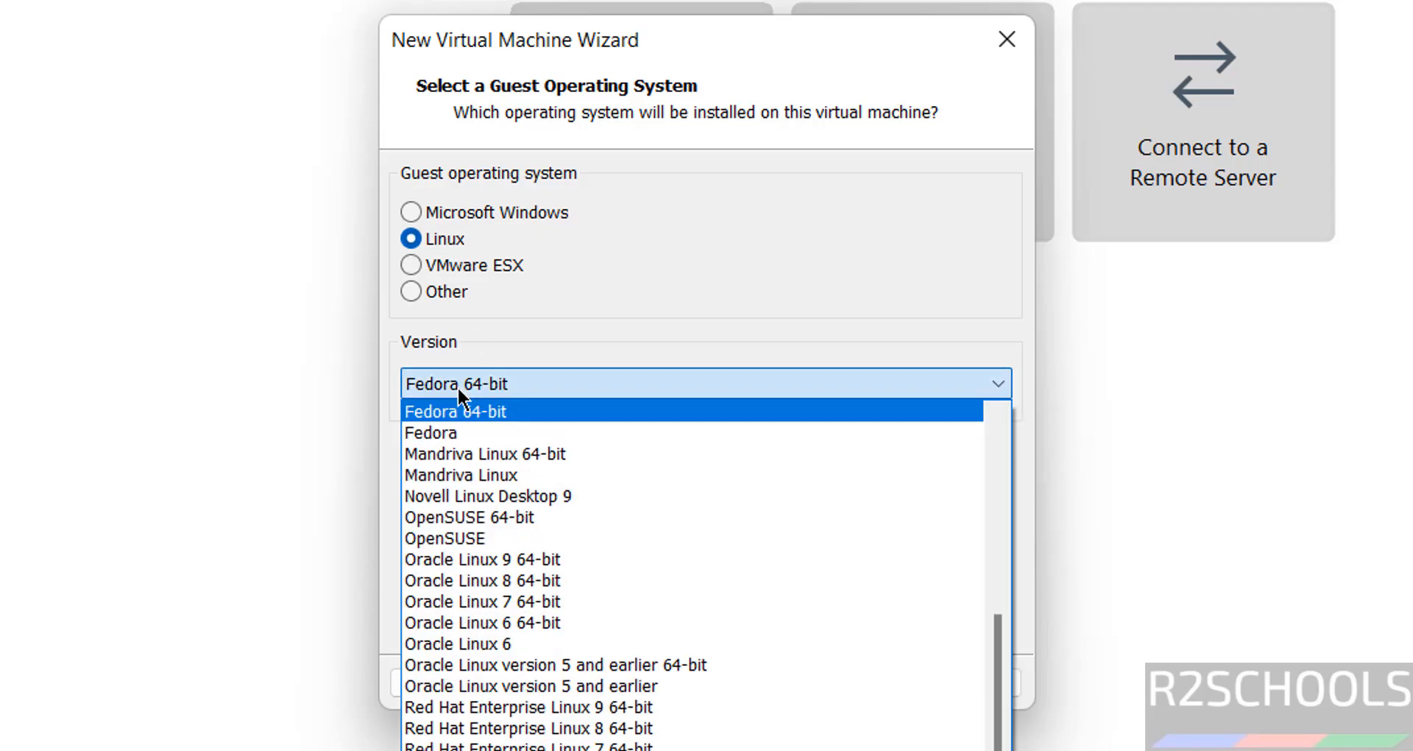
left_click(992, 559)
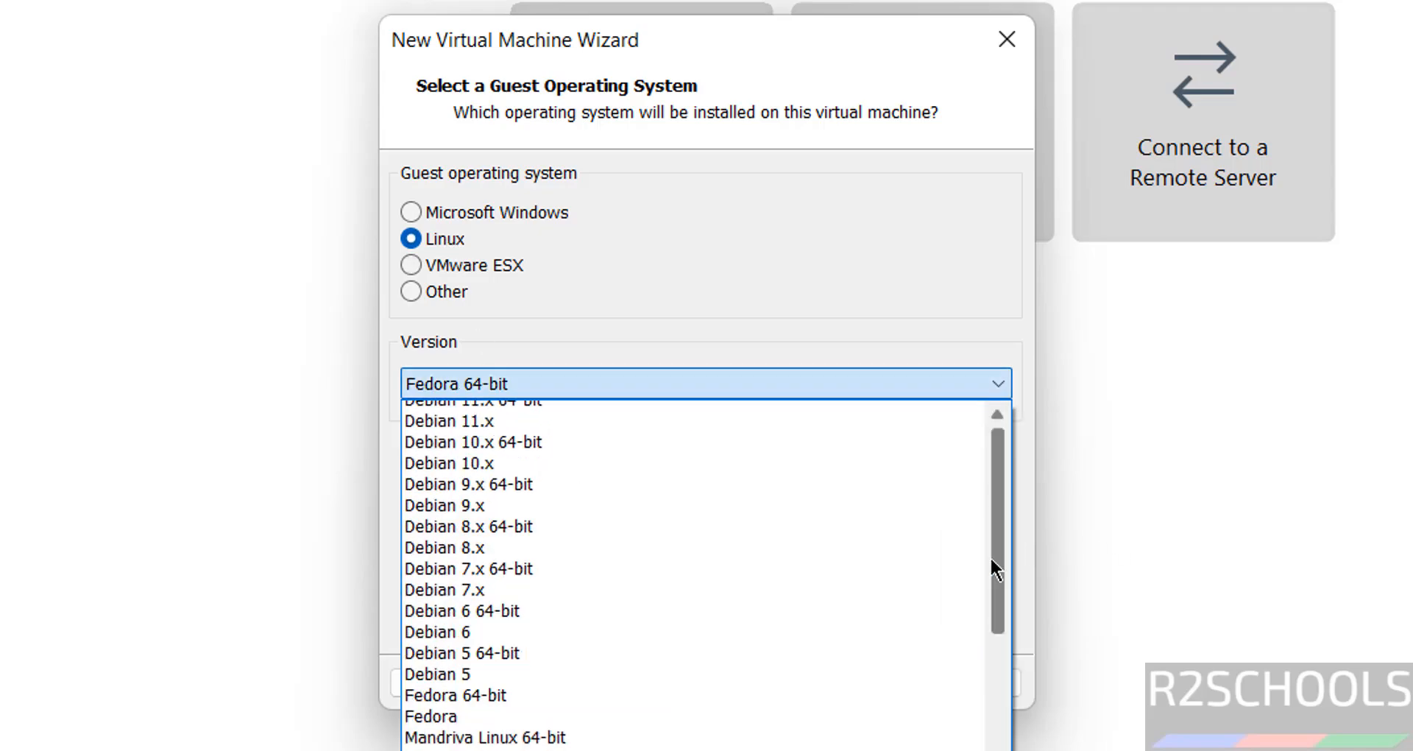
left_click(991, 560)
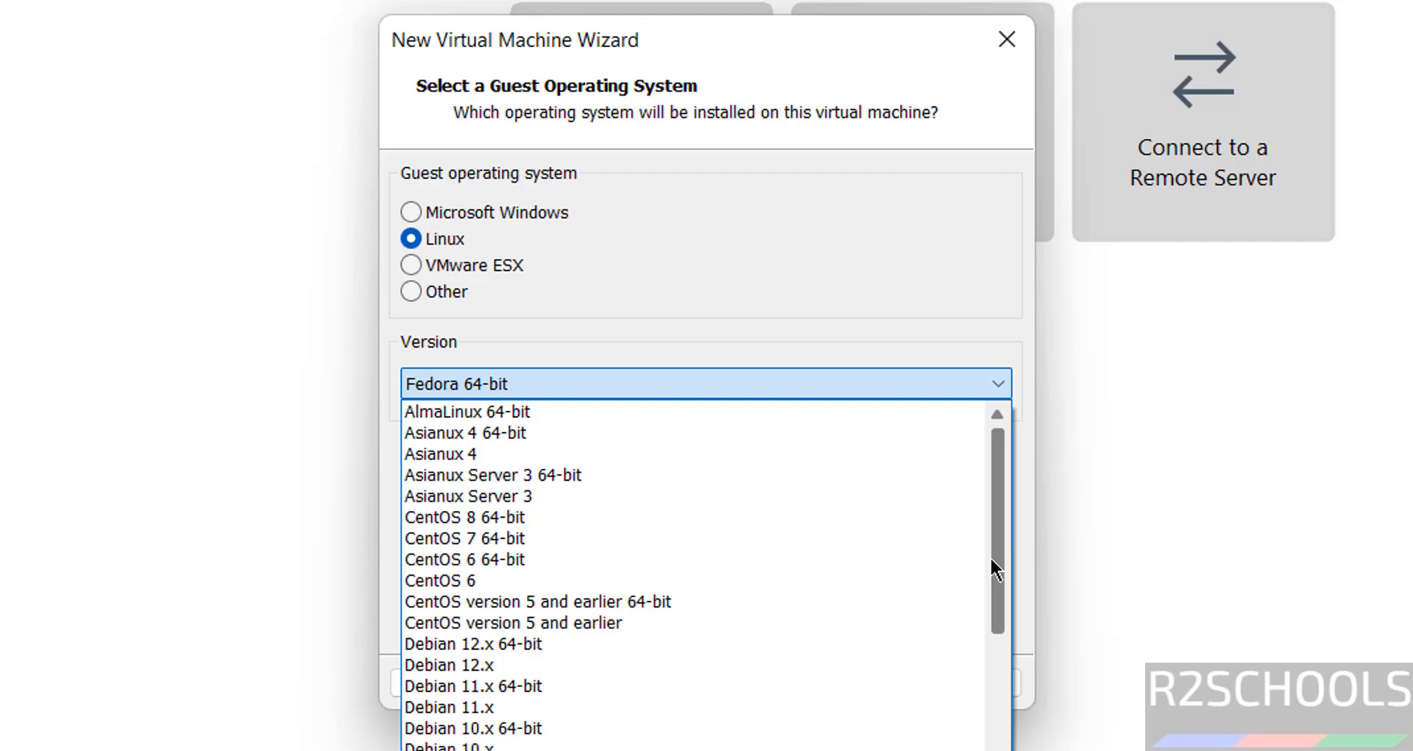
left_click(642, 646)
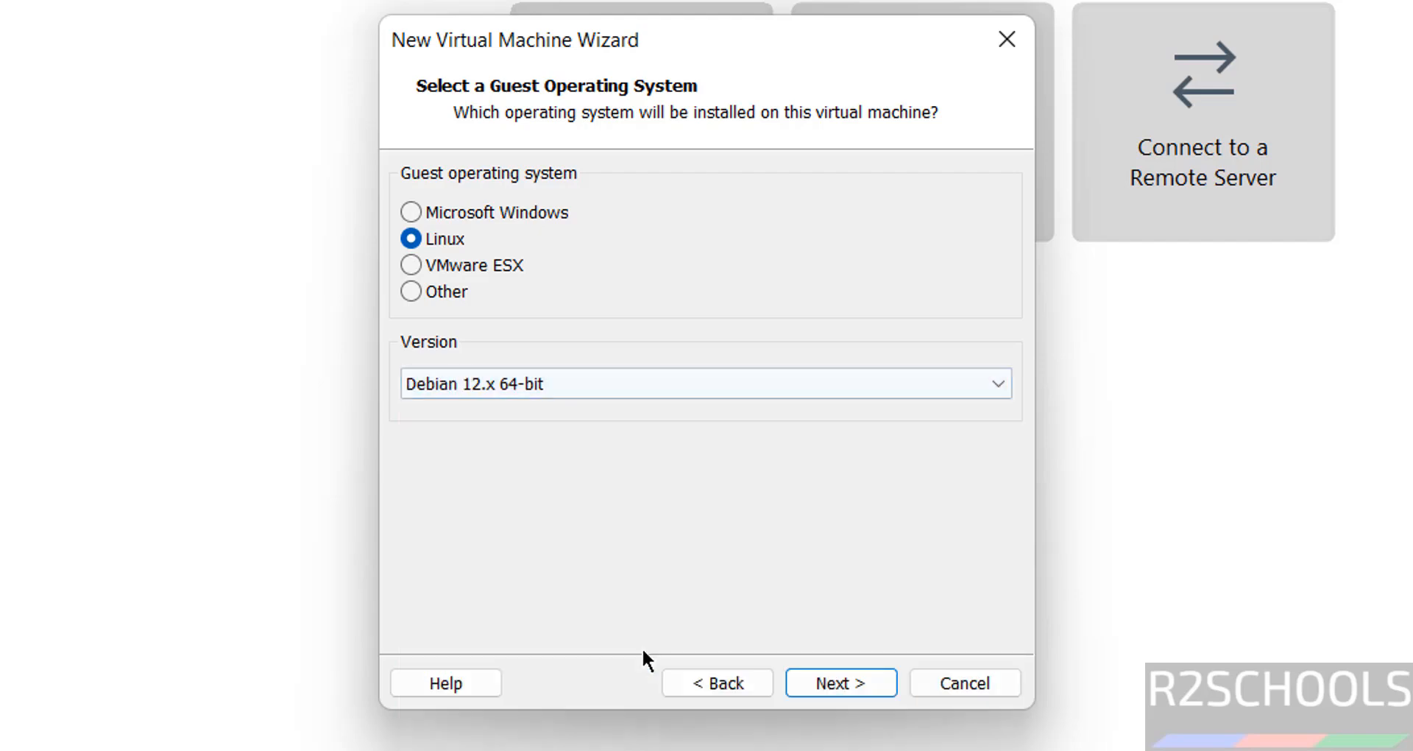
left_click(869, 683)
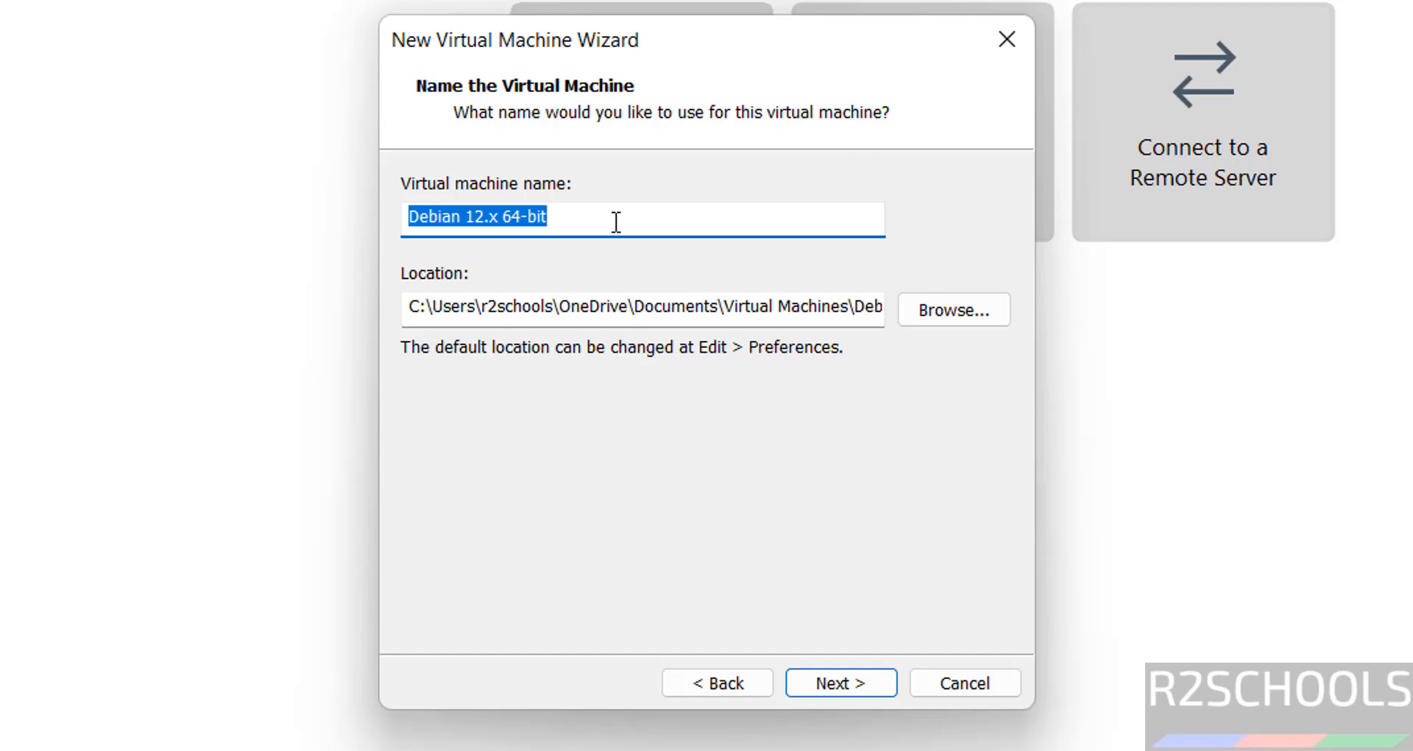
- Name the virtual machine mx252vm
type("m")
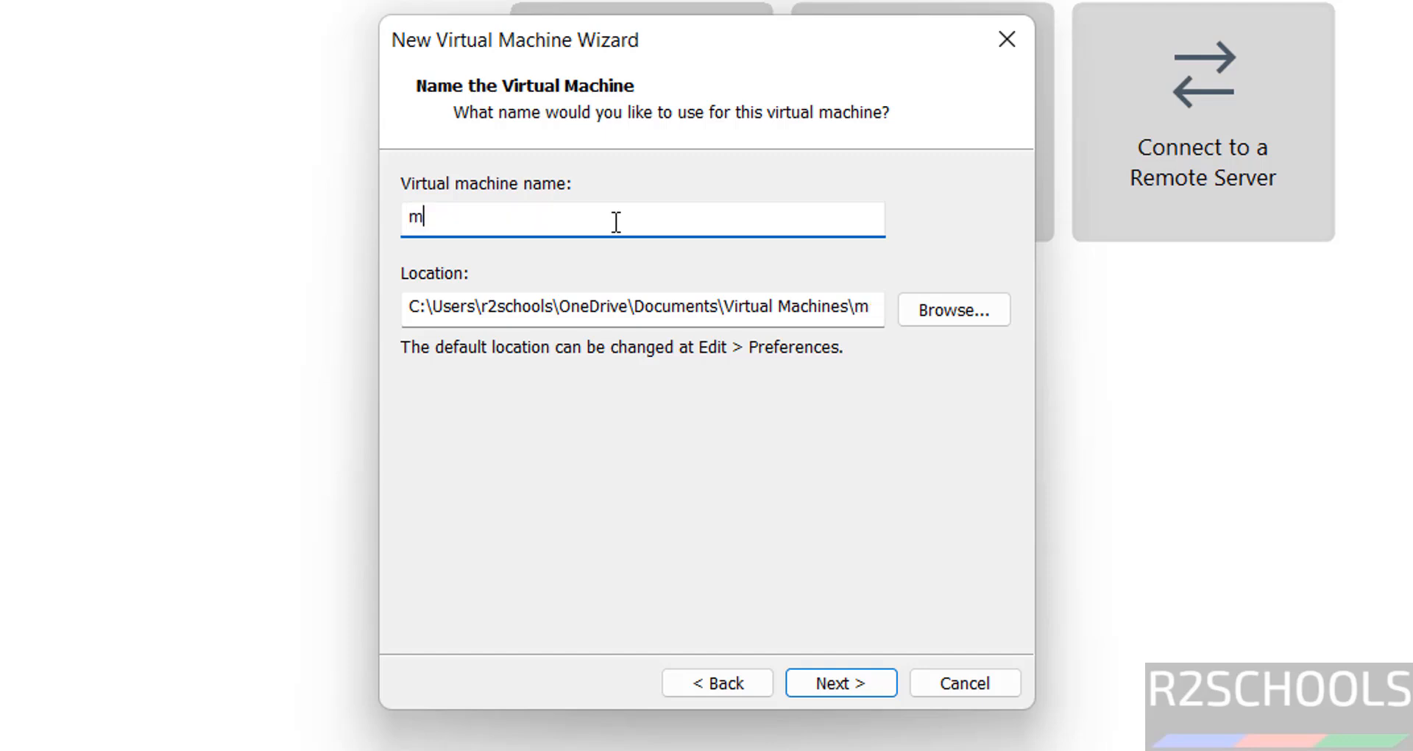
type("x252vm")
key("ctrl+a")
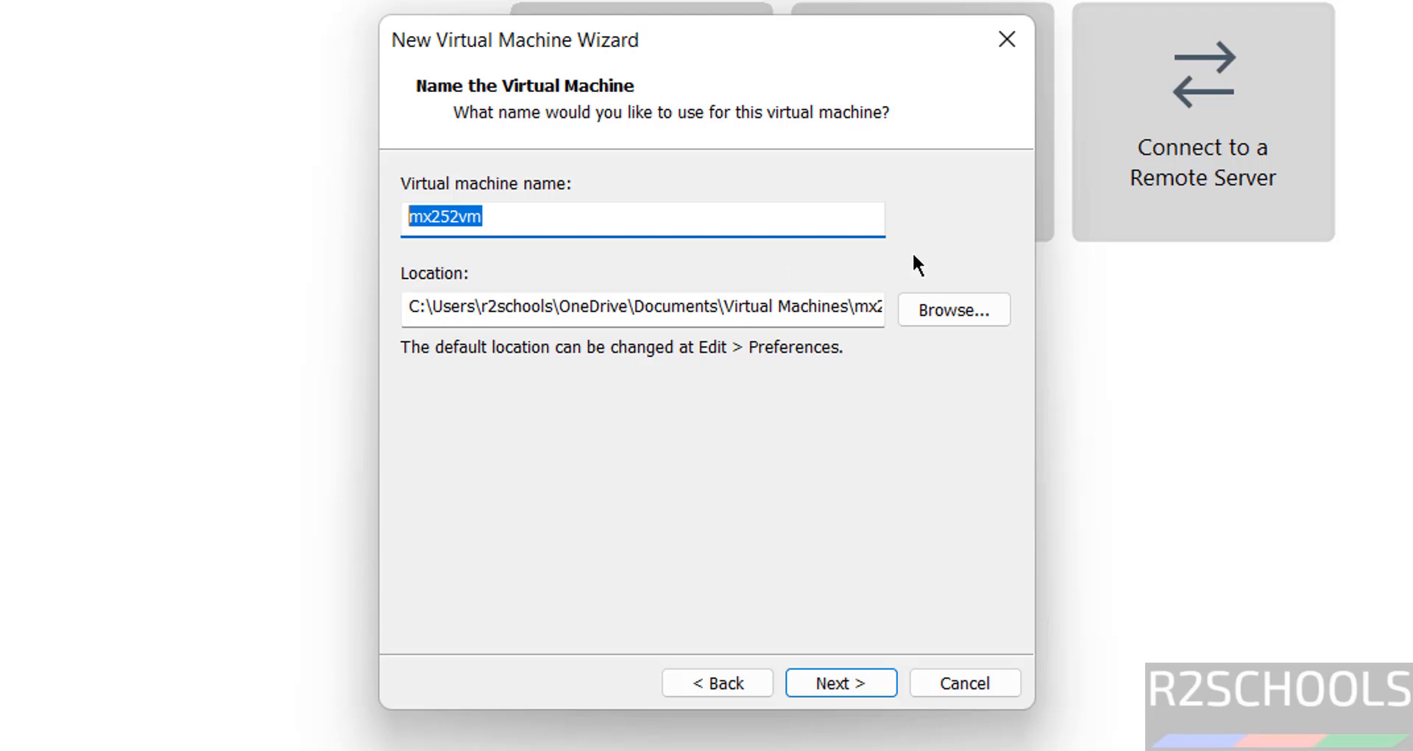
- Create a new folder mx252vm inside VMS on drive E: and use it as the virtual machine's location
left_click(939, 307)
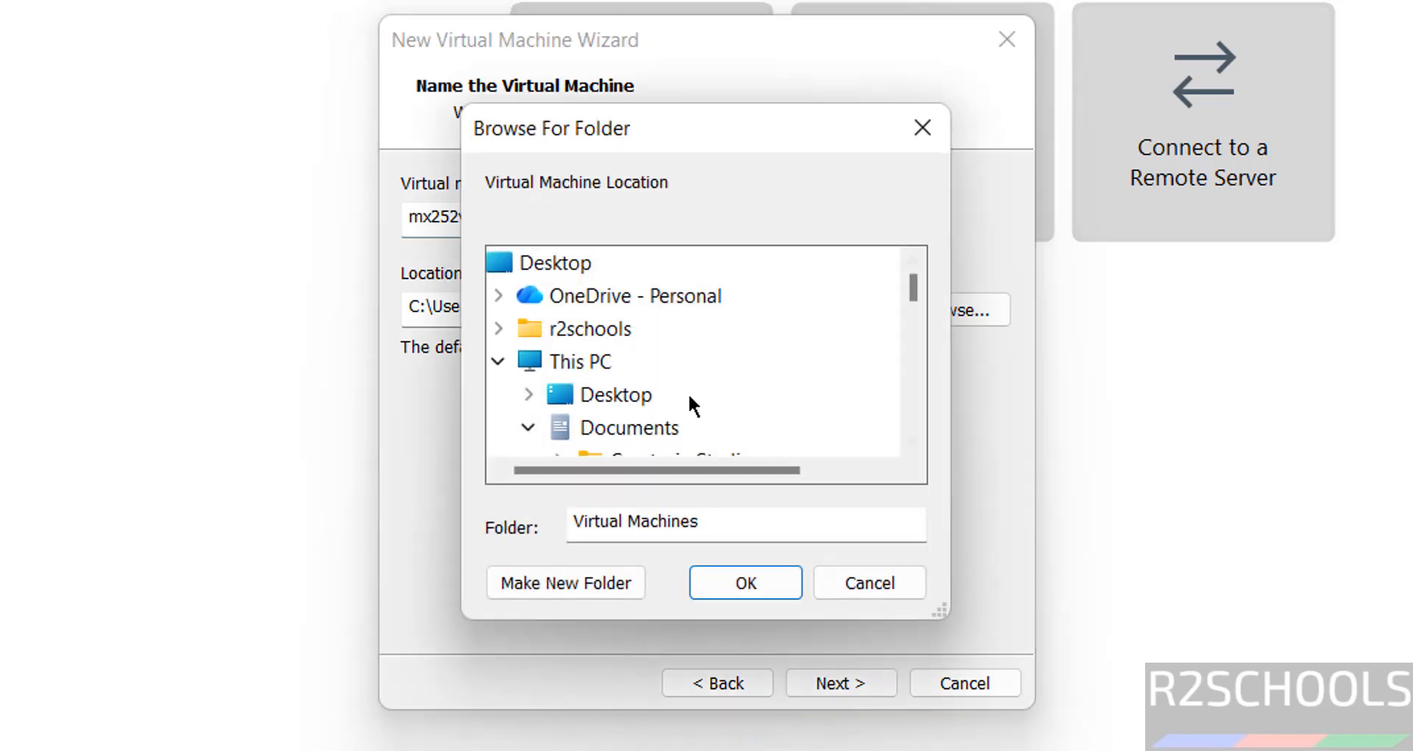
left_click(529, 426)
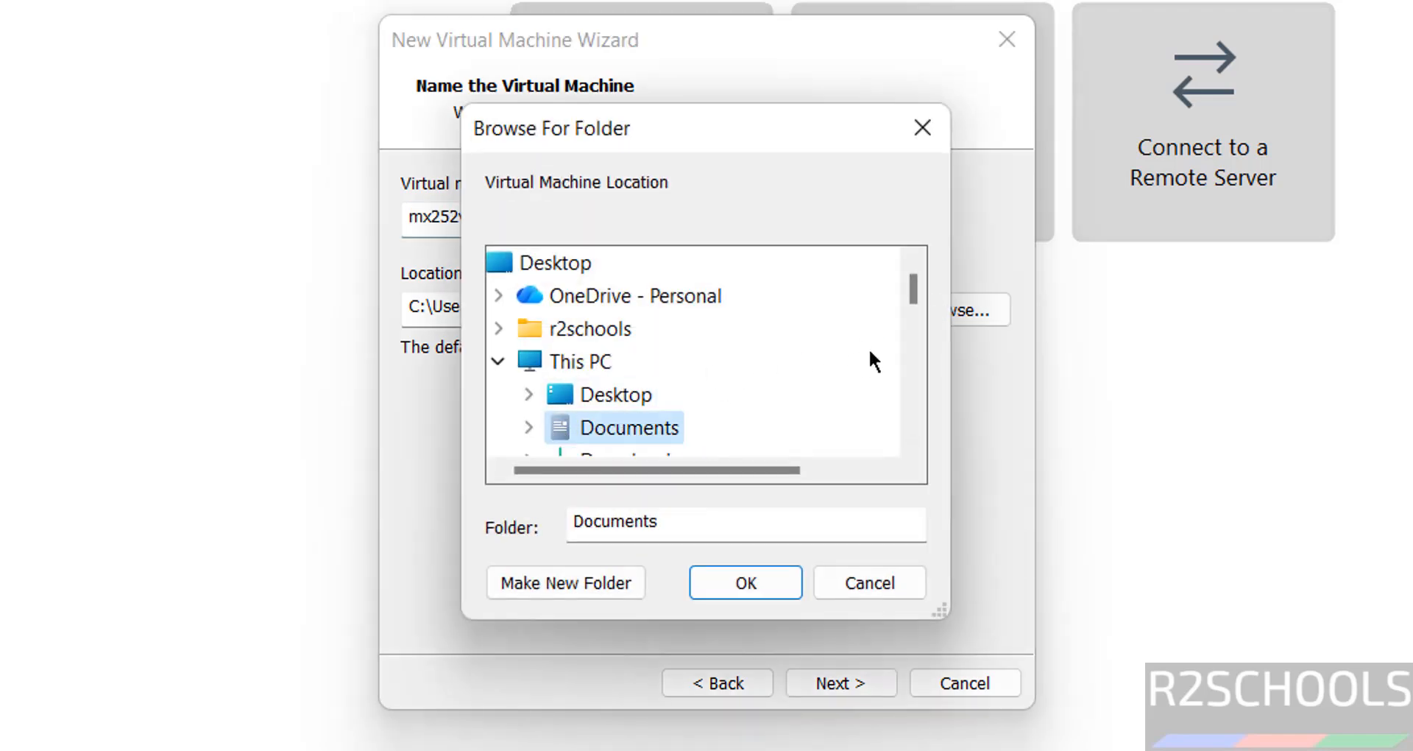
left_click(916, 341)
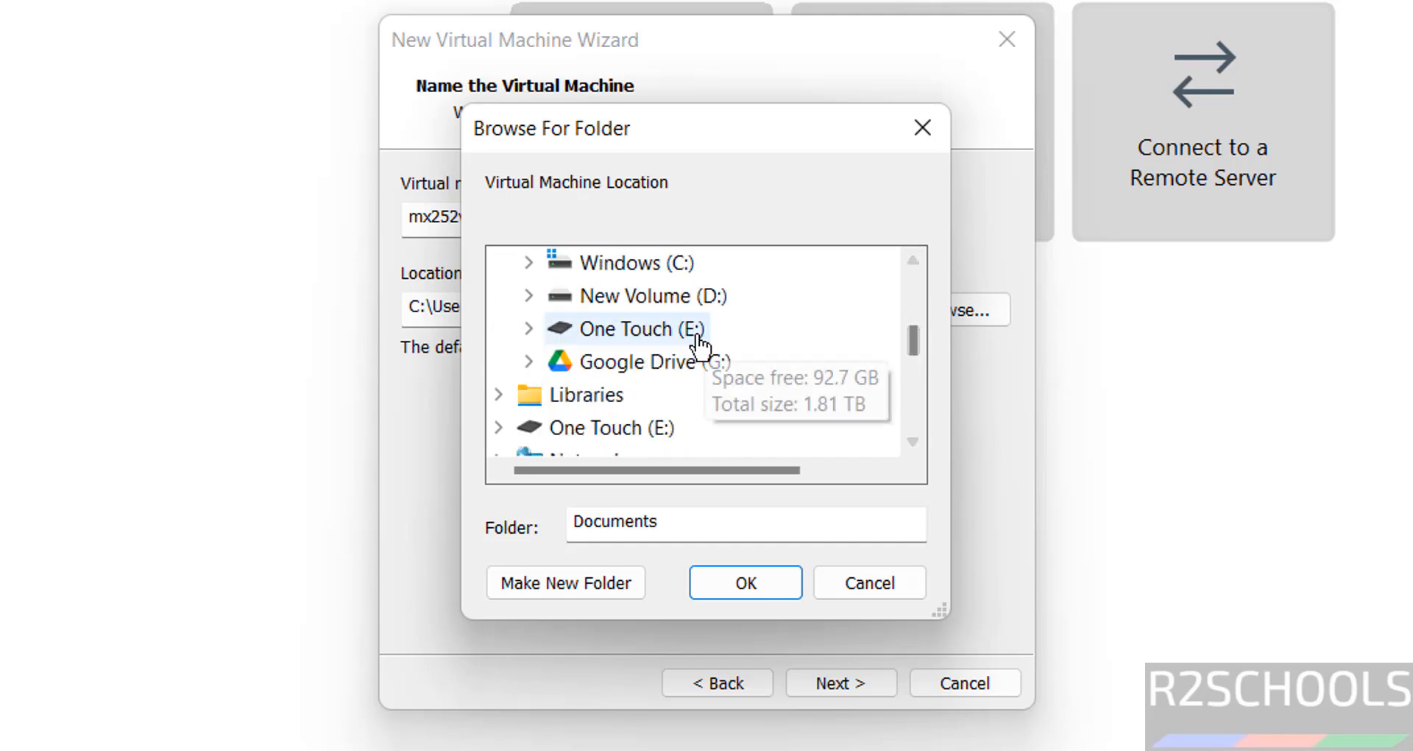
left_click(692, 328)
scroll(903, 379, "down", 4)
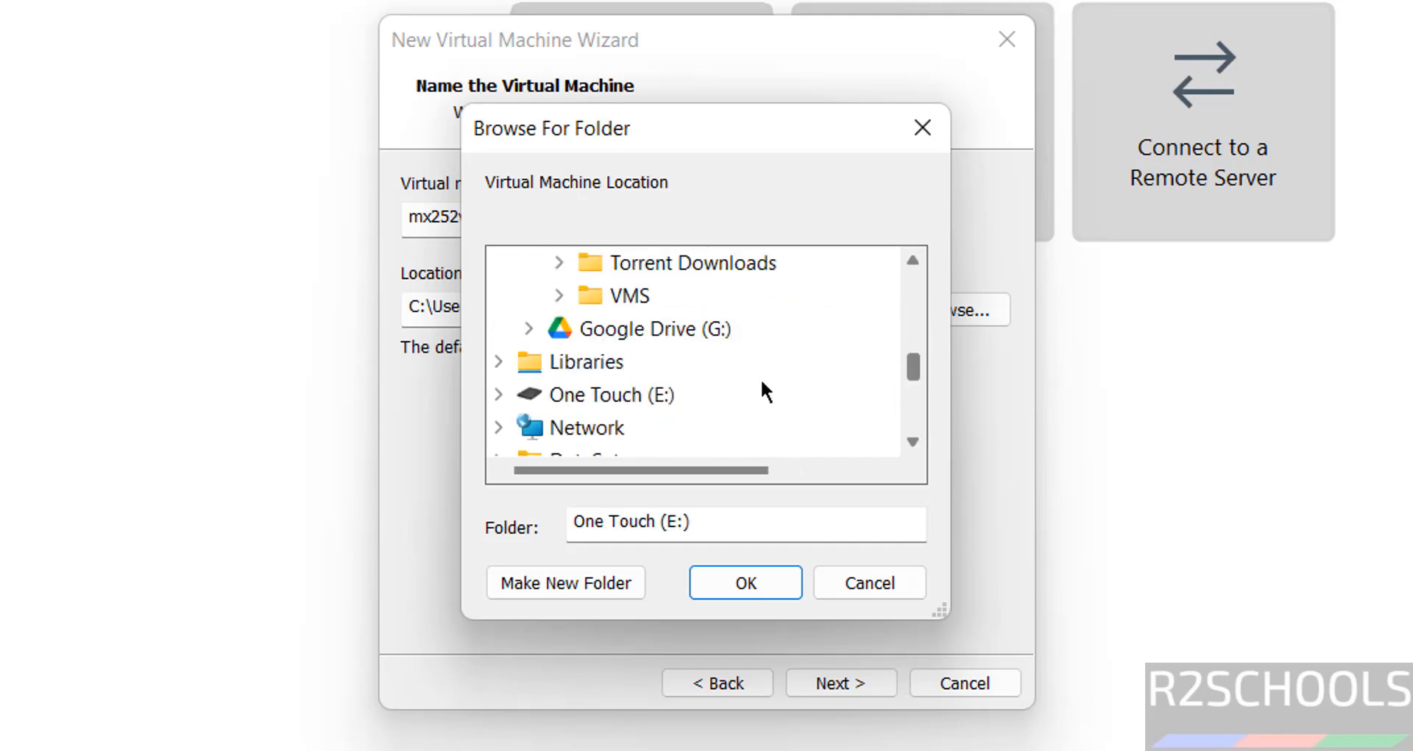
left_click(627, 295)
left_click(620, 587)
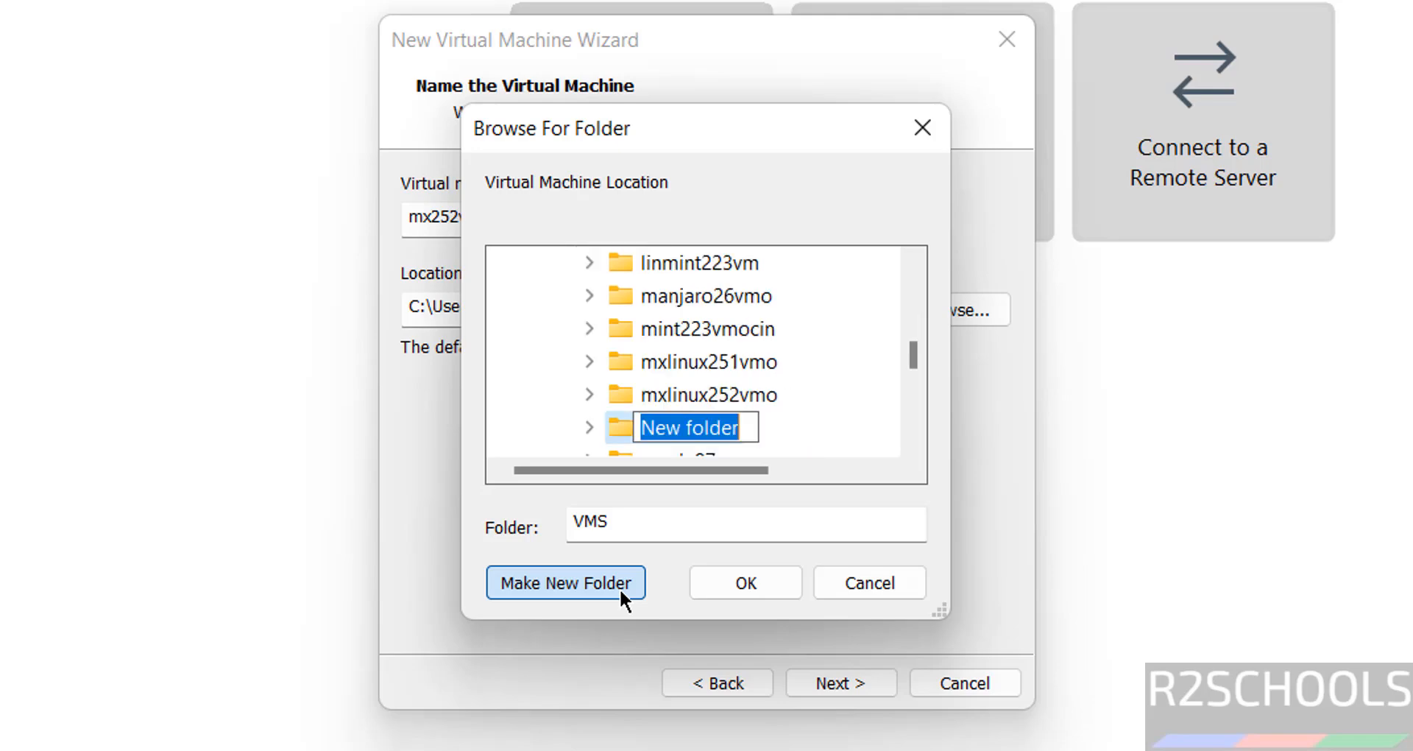
type("mx252vm")
key("Return")
left_click(700, 590)
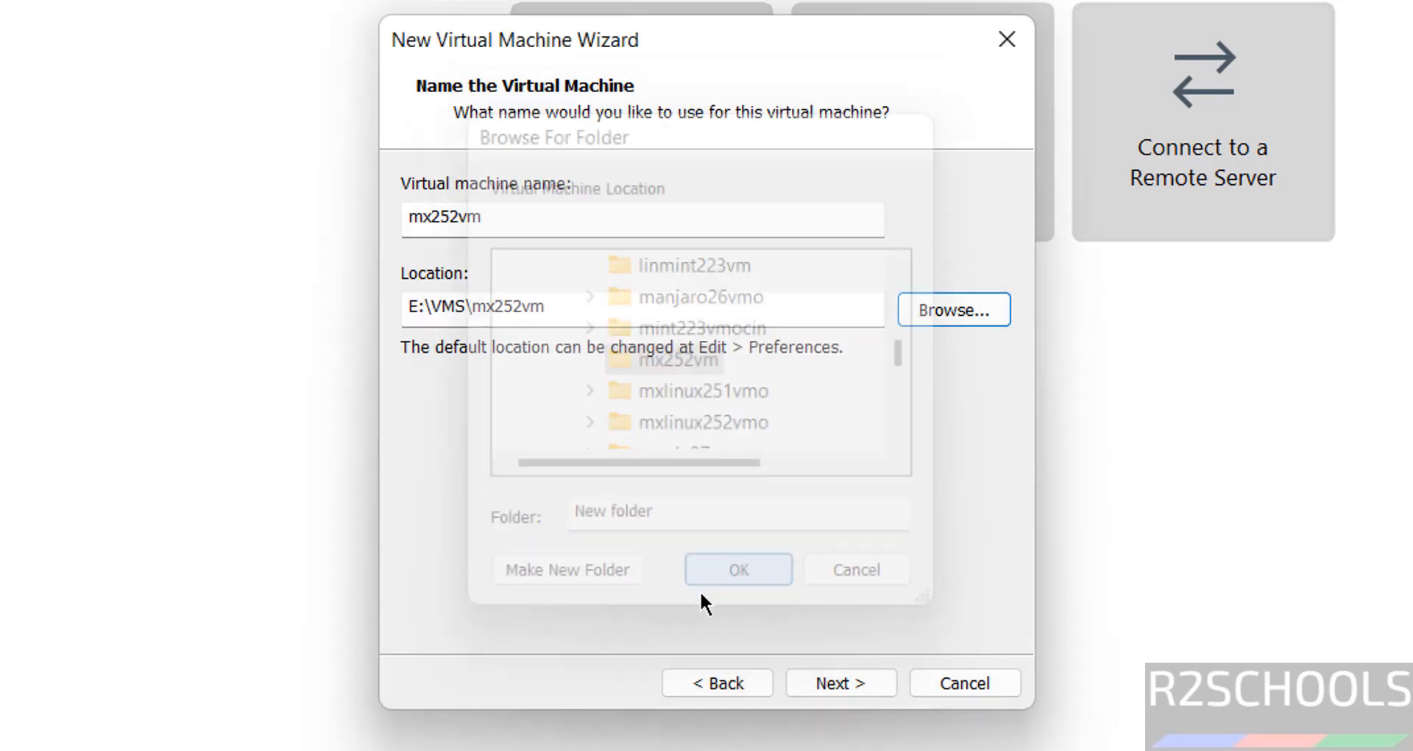
left_click(800, 680)
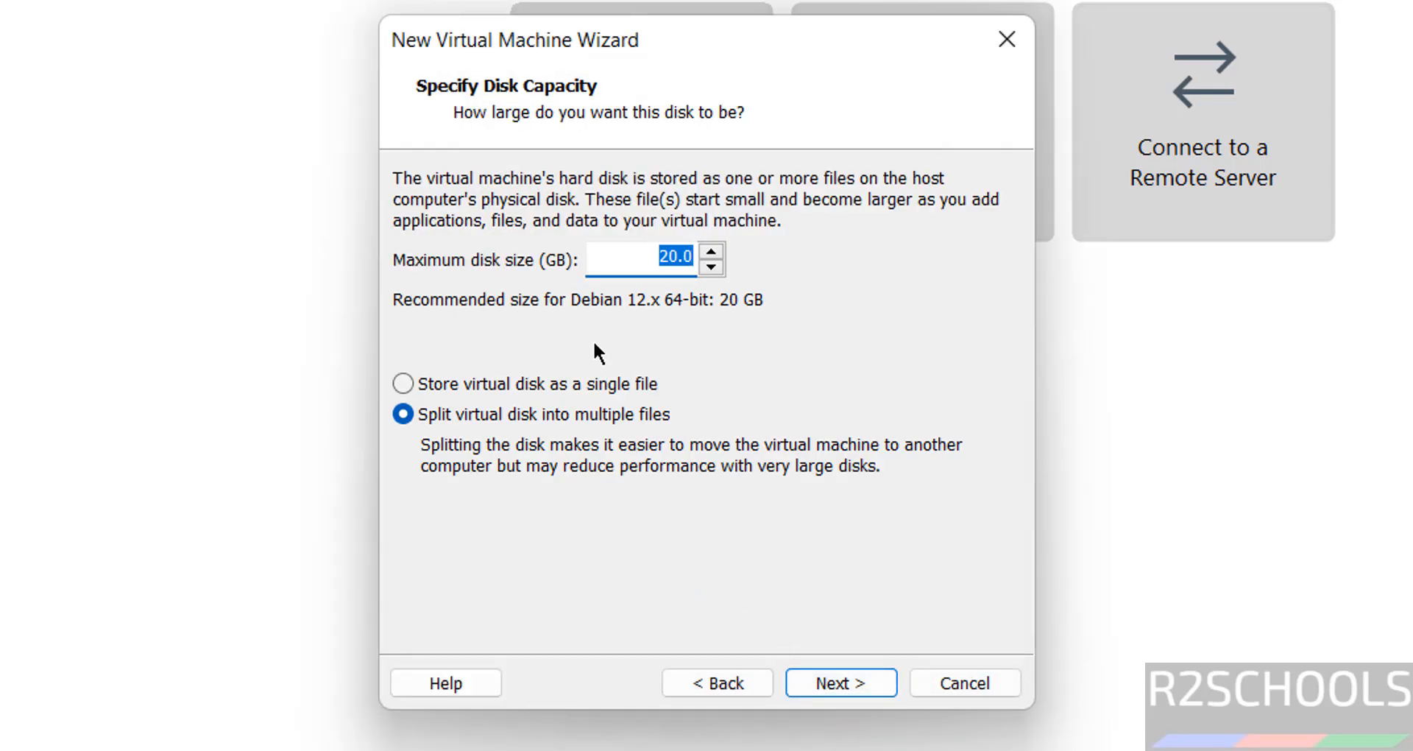
- Store the virtual disk as a single file with a maximum size of 50 GB and continue
left_click(524, 383)
left_click(658, 259)
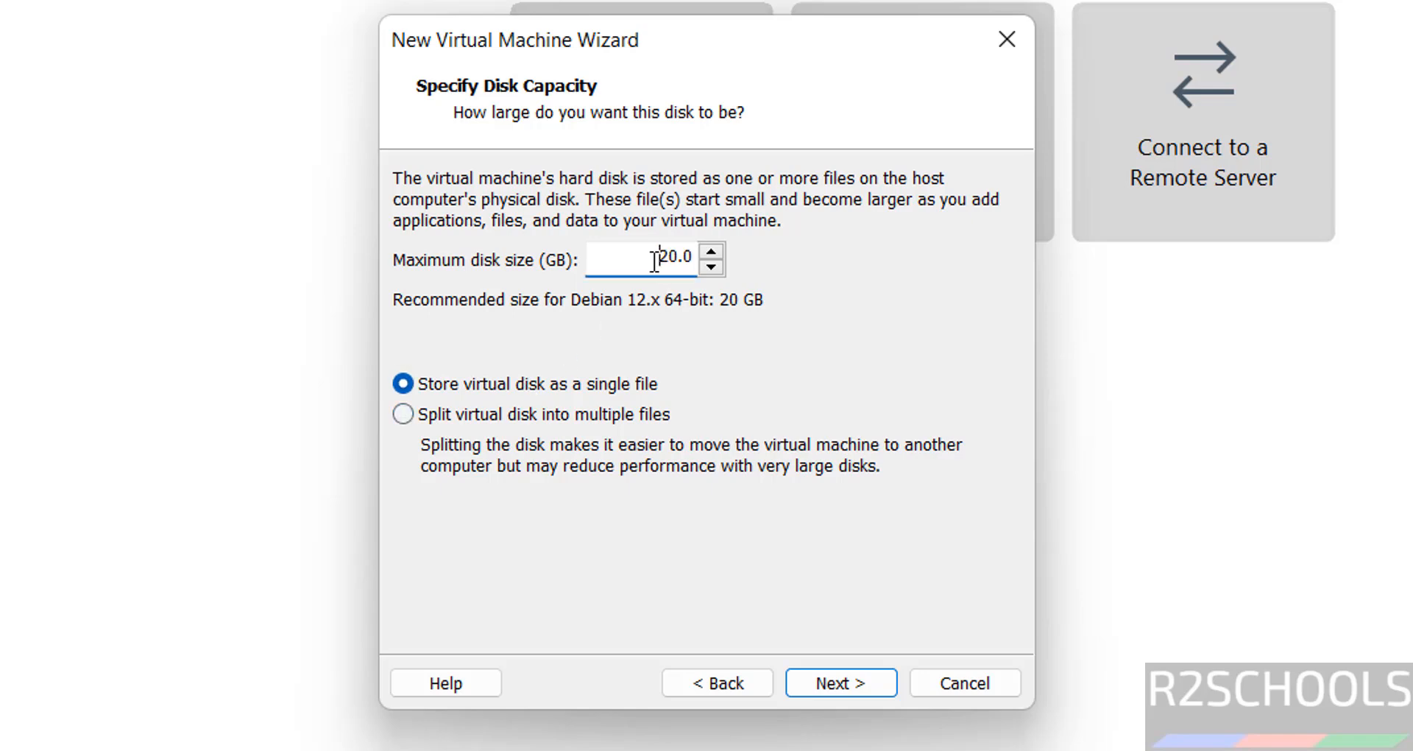
left_click_drag(658, 259, 665, 256)
type("5")
left_click(835, 683)
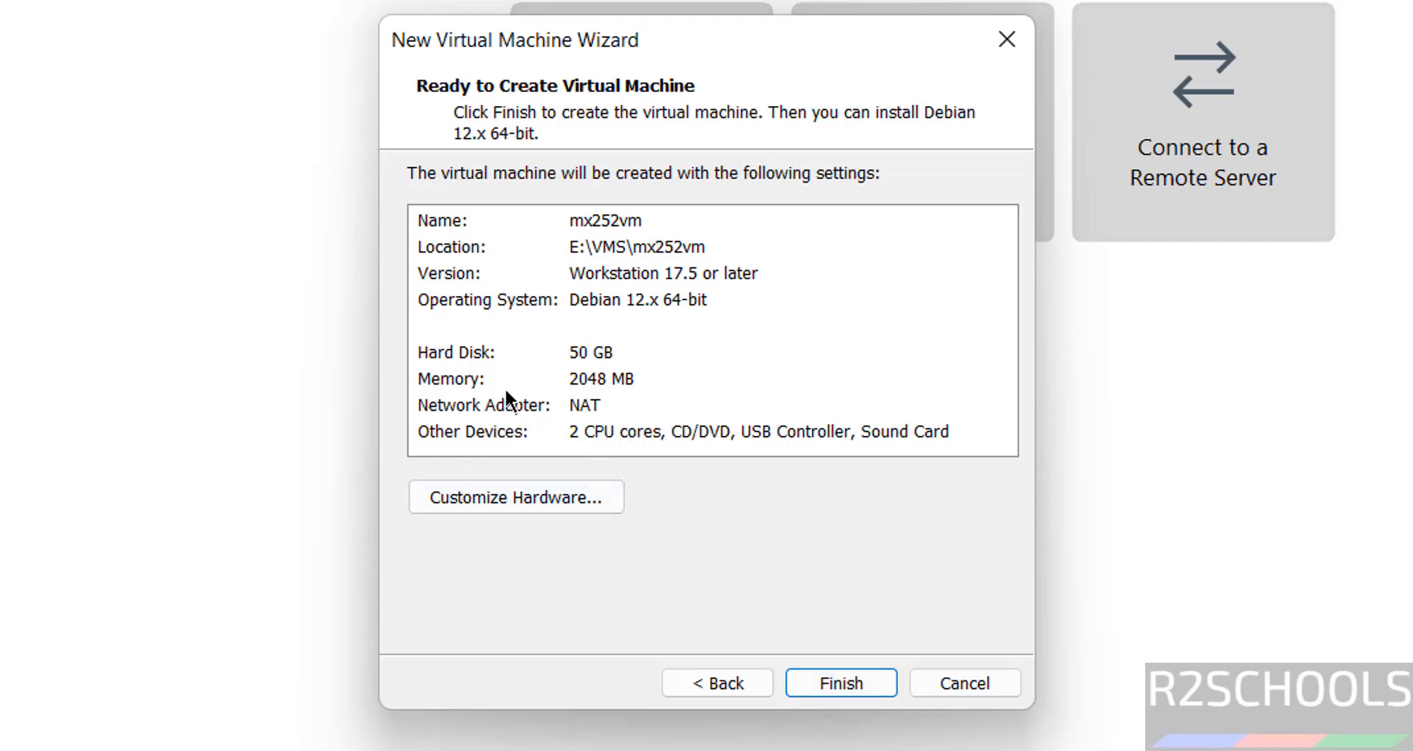
- Customize the hardware to 4 GB of memory and finish creating the virtual machine
left_click(476, 499)
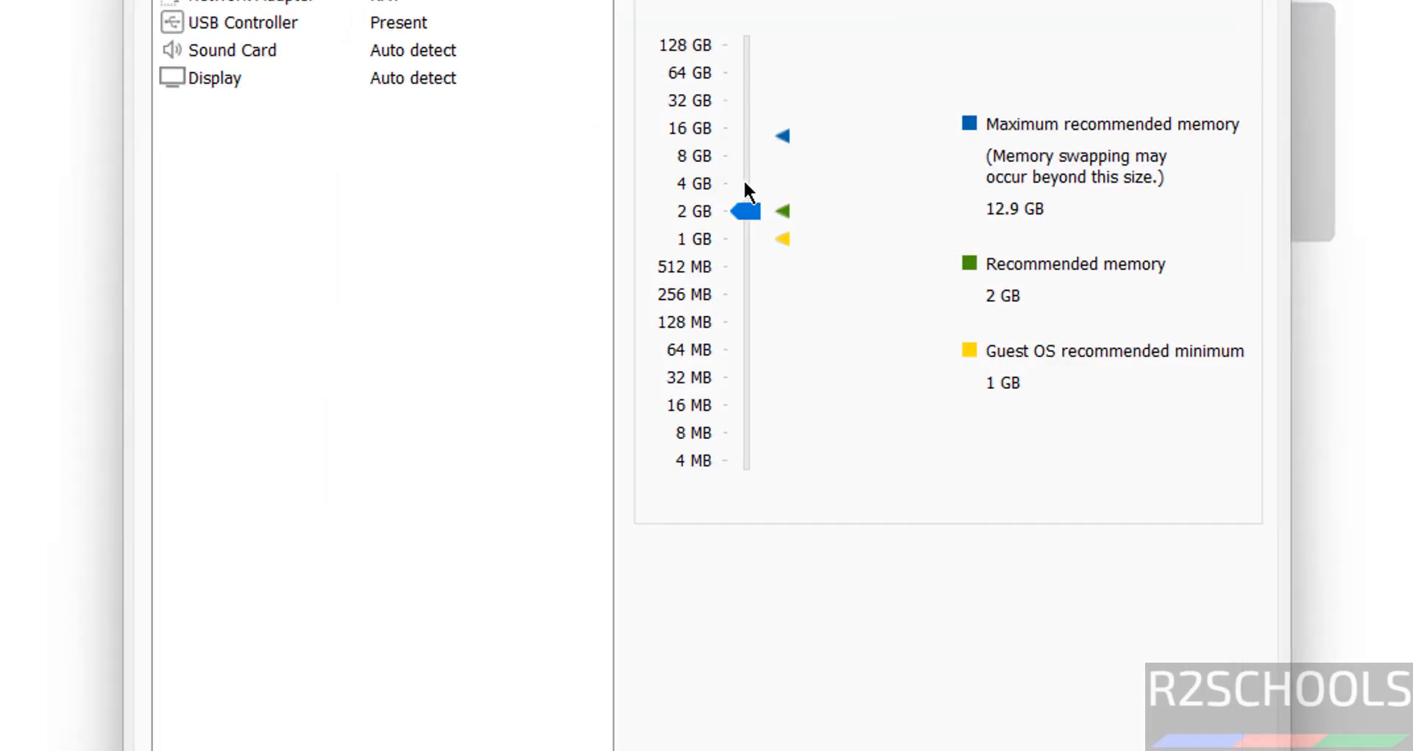
left_click(745, 184)
left_click(1097, 750)
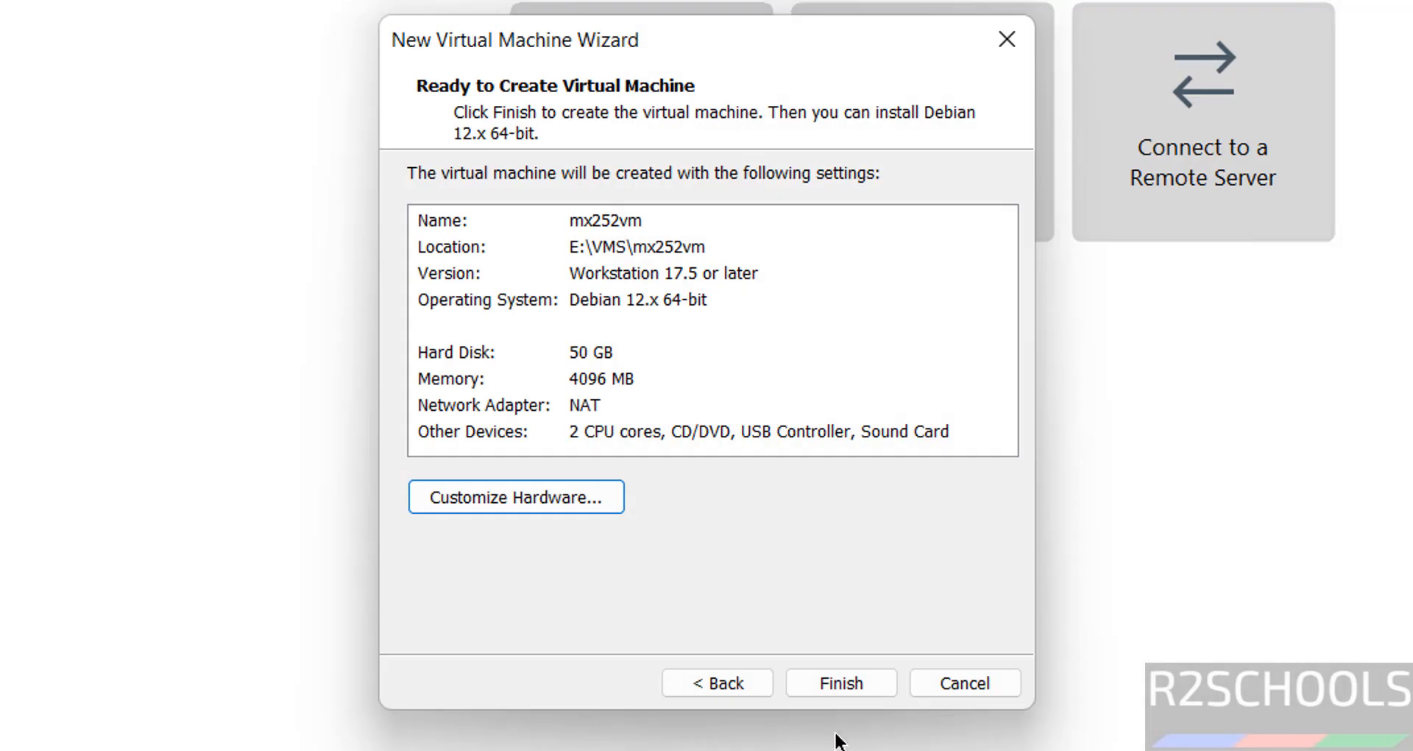
left_click(841, 683)
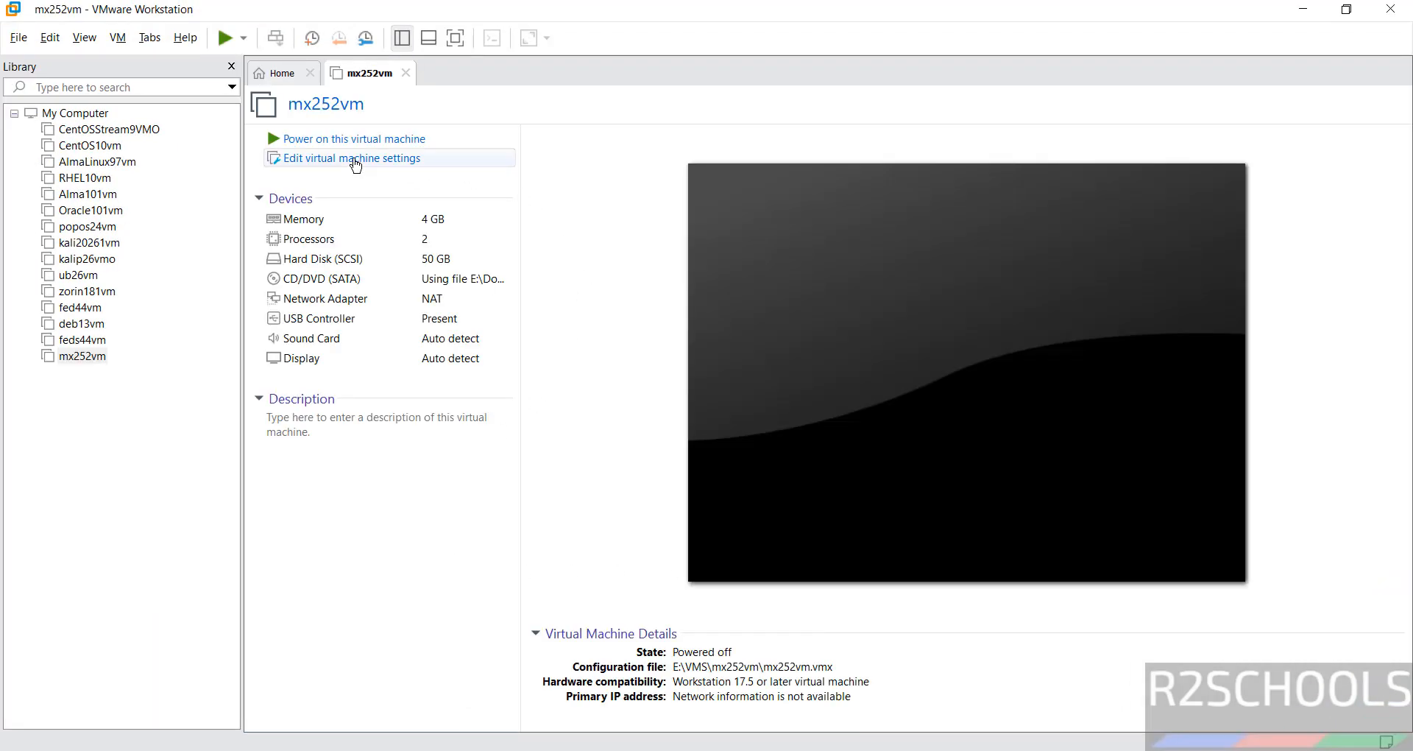
right_click(78, 359)
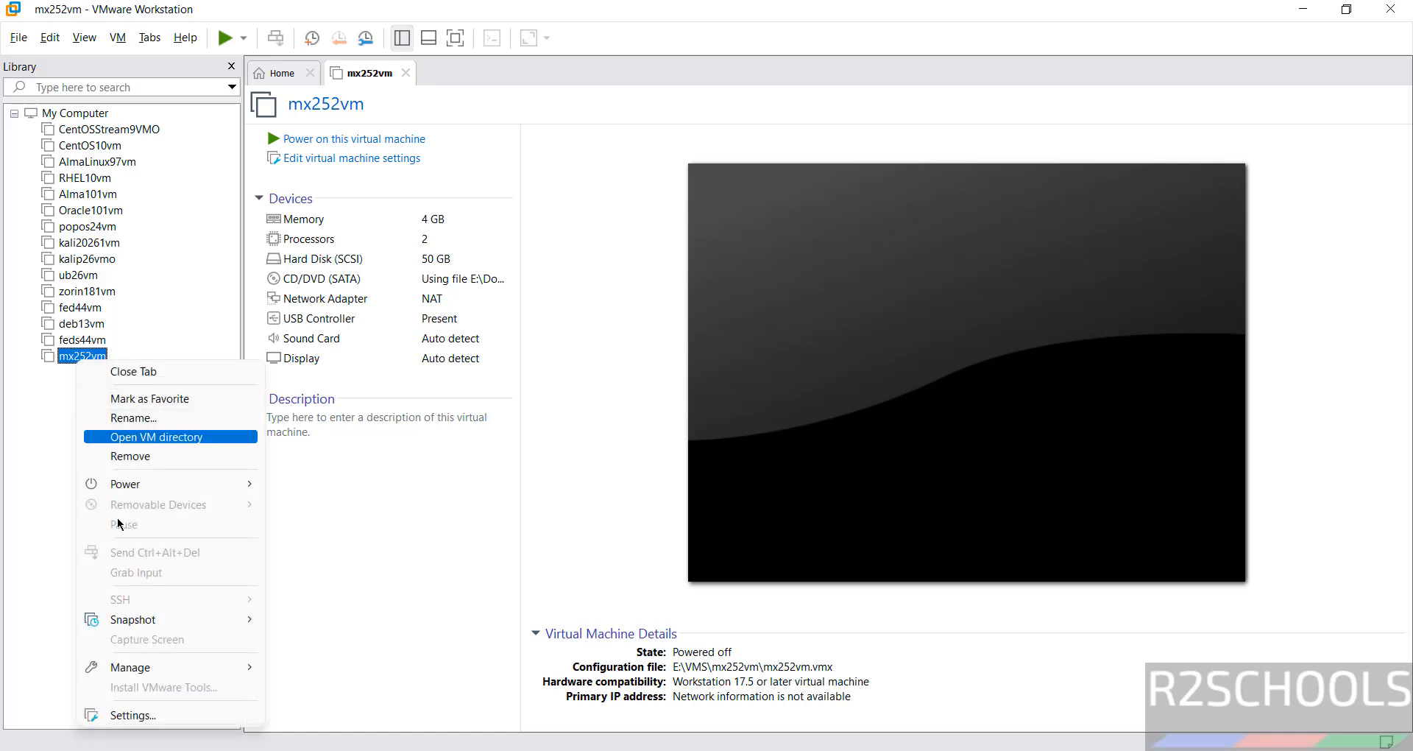
left_click(31, 519)
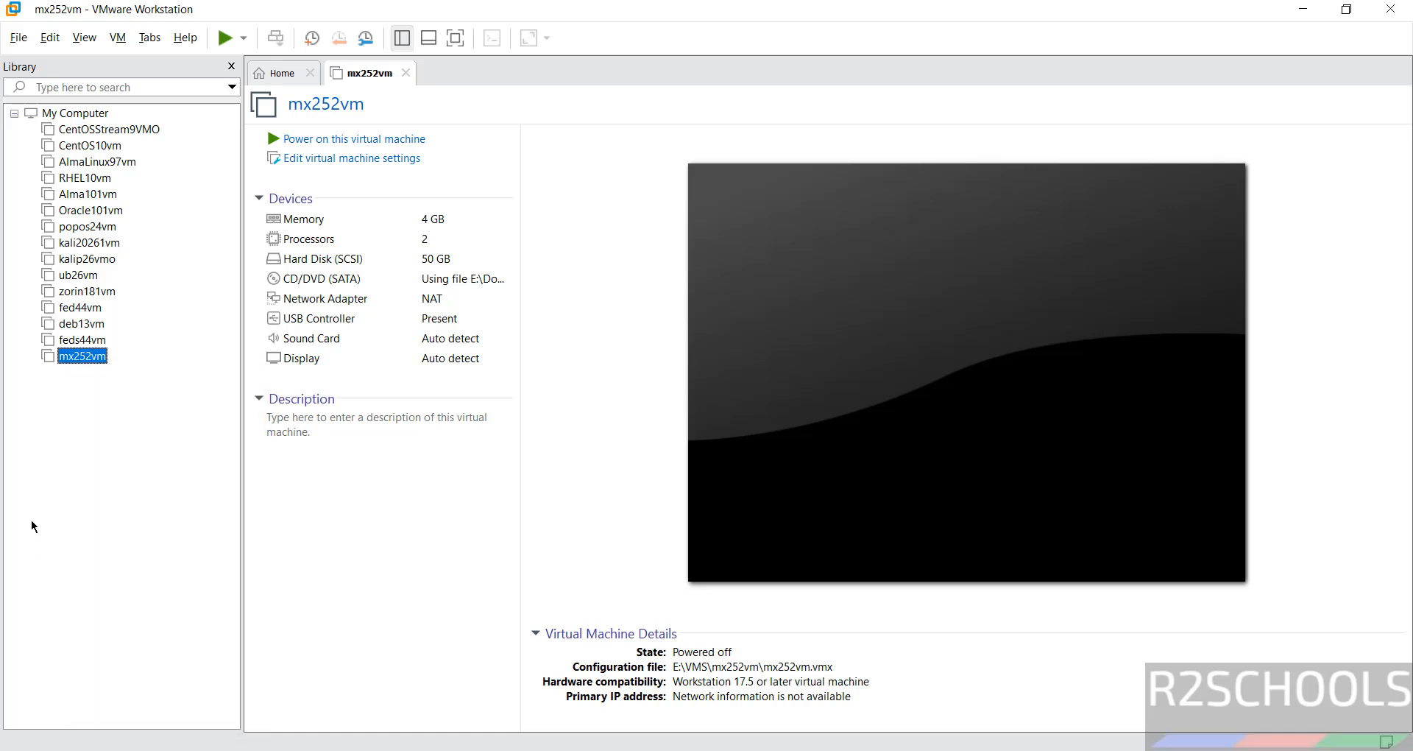
- Power on the mx252vm virtual machine and boot the MX-25.2 Xfce x64 (sysvinit) live entry
left_click(119, 44)
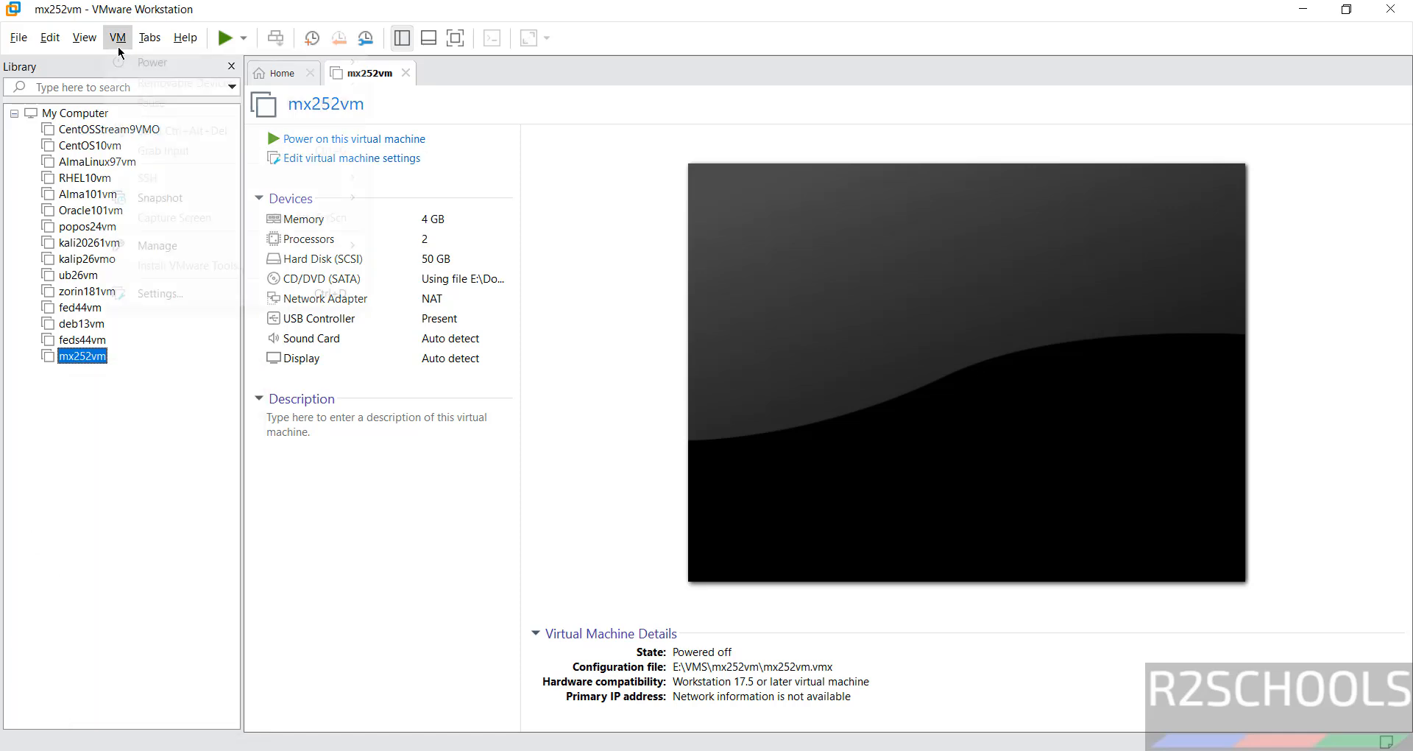
left_click(399, 500)
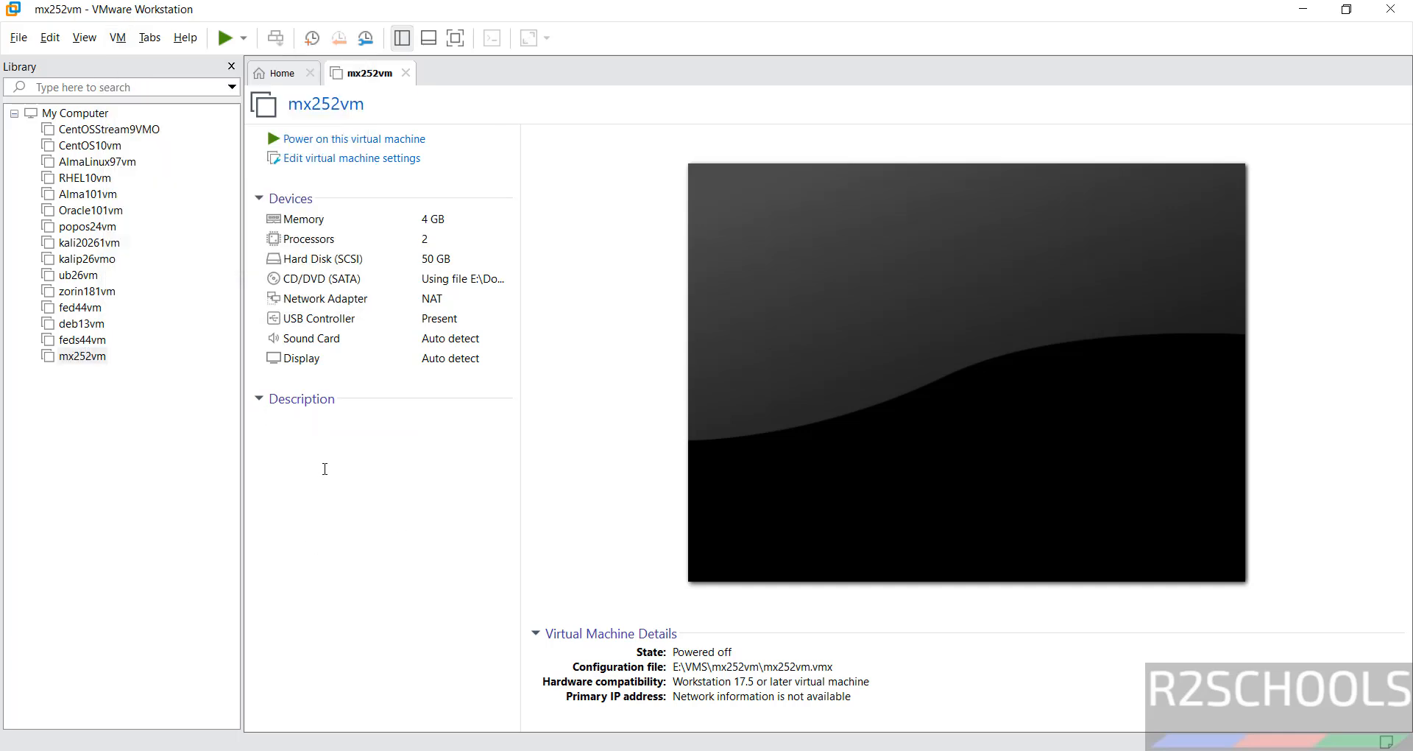
left_click(330, 140)
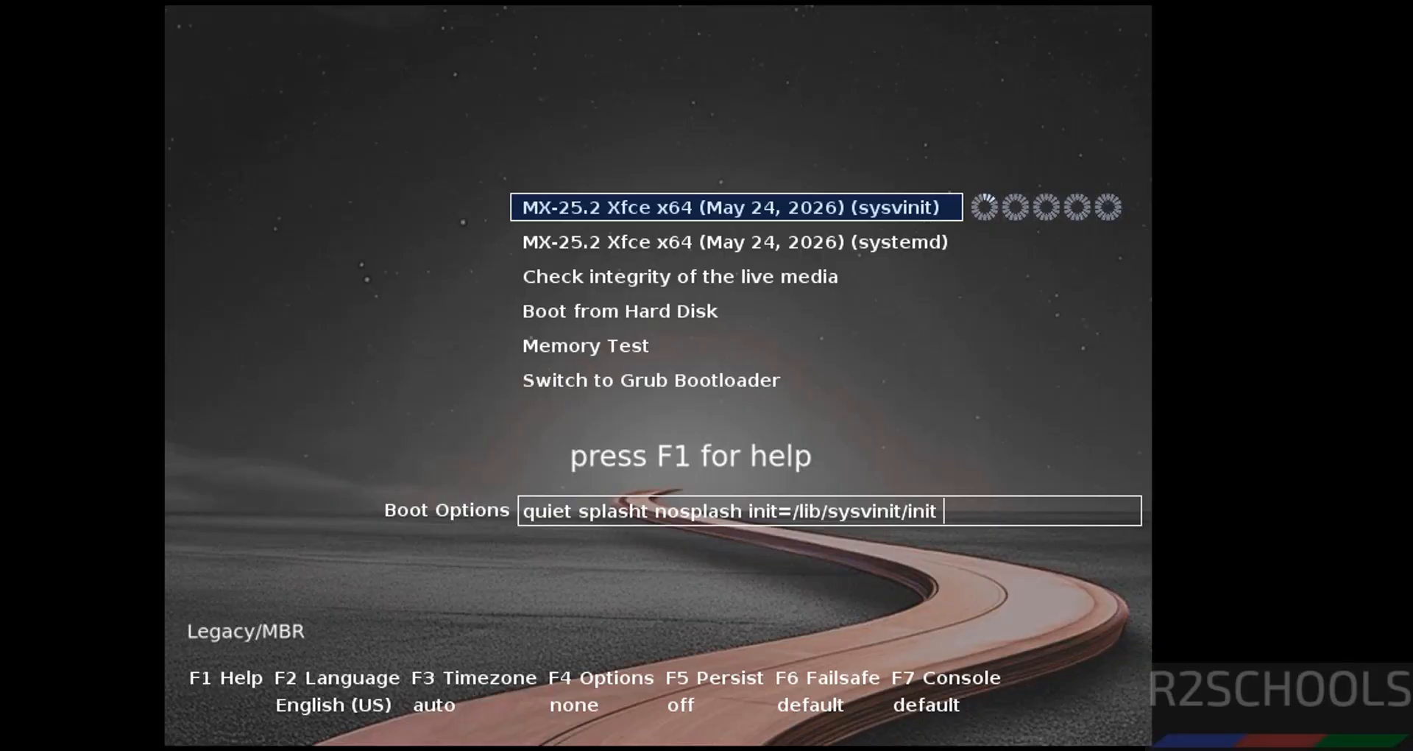
key("Down")
key("Up")
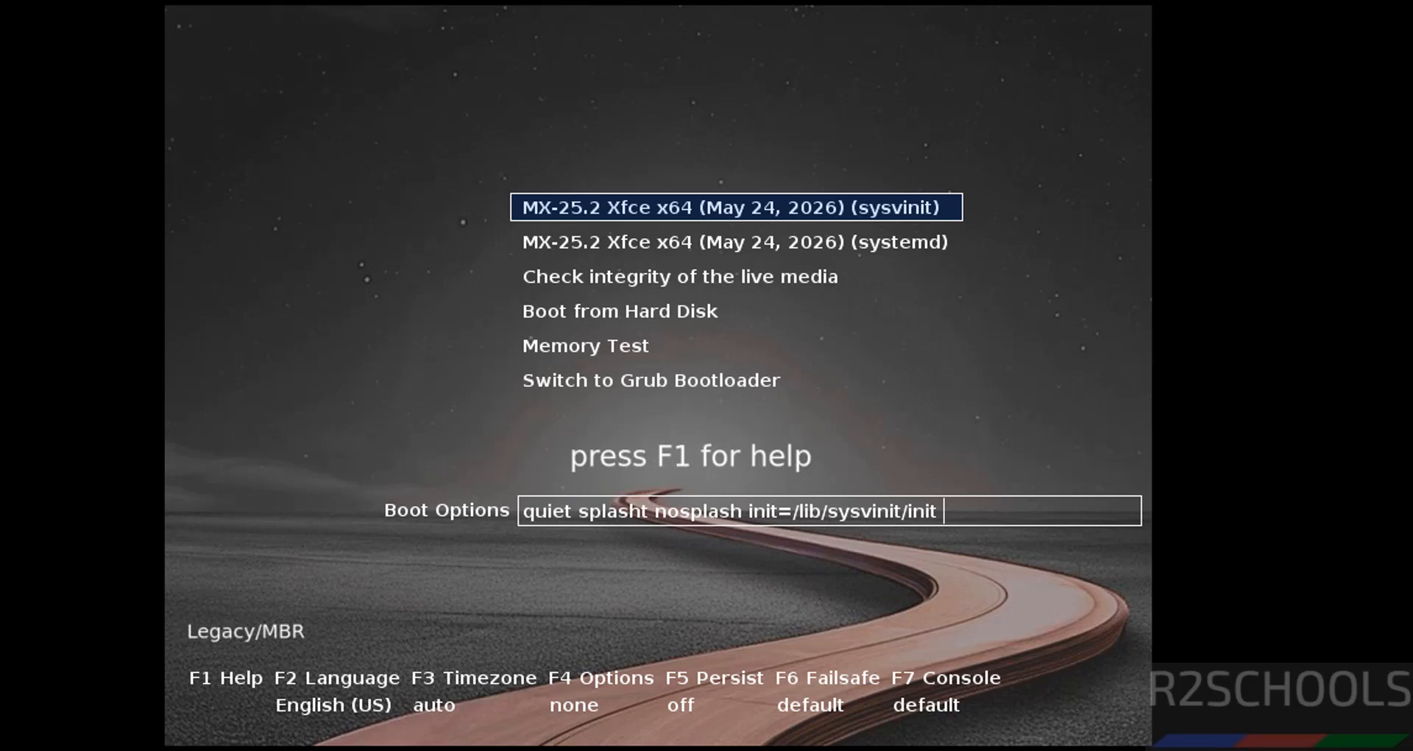
key("Return")
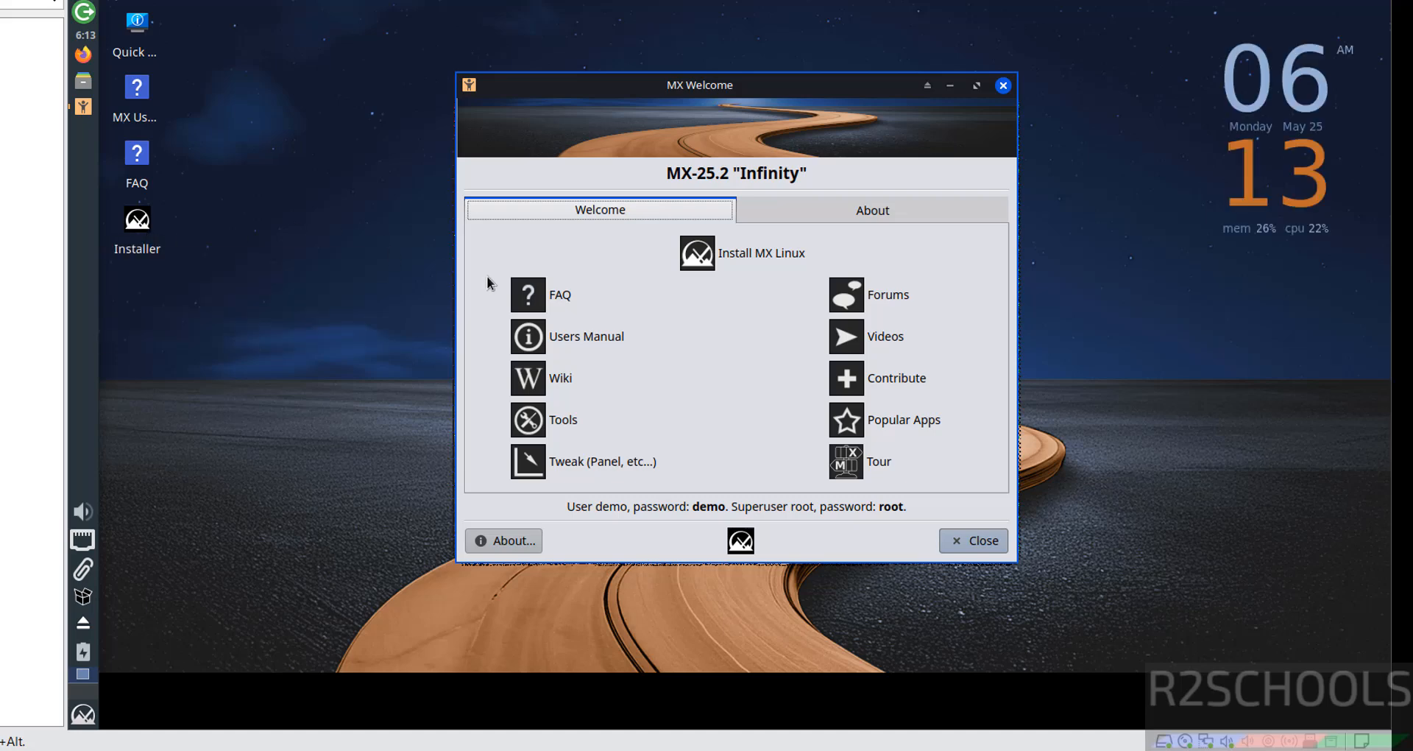
- Launch the MX Linux installer from the welcome window and skip checking the installation media
left_click(745, 254)
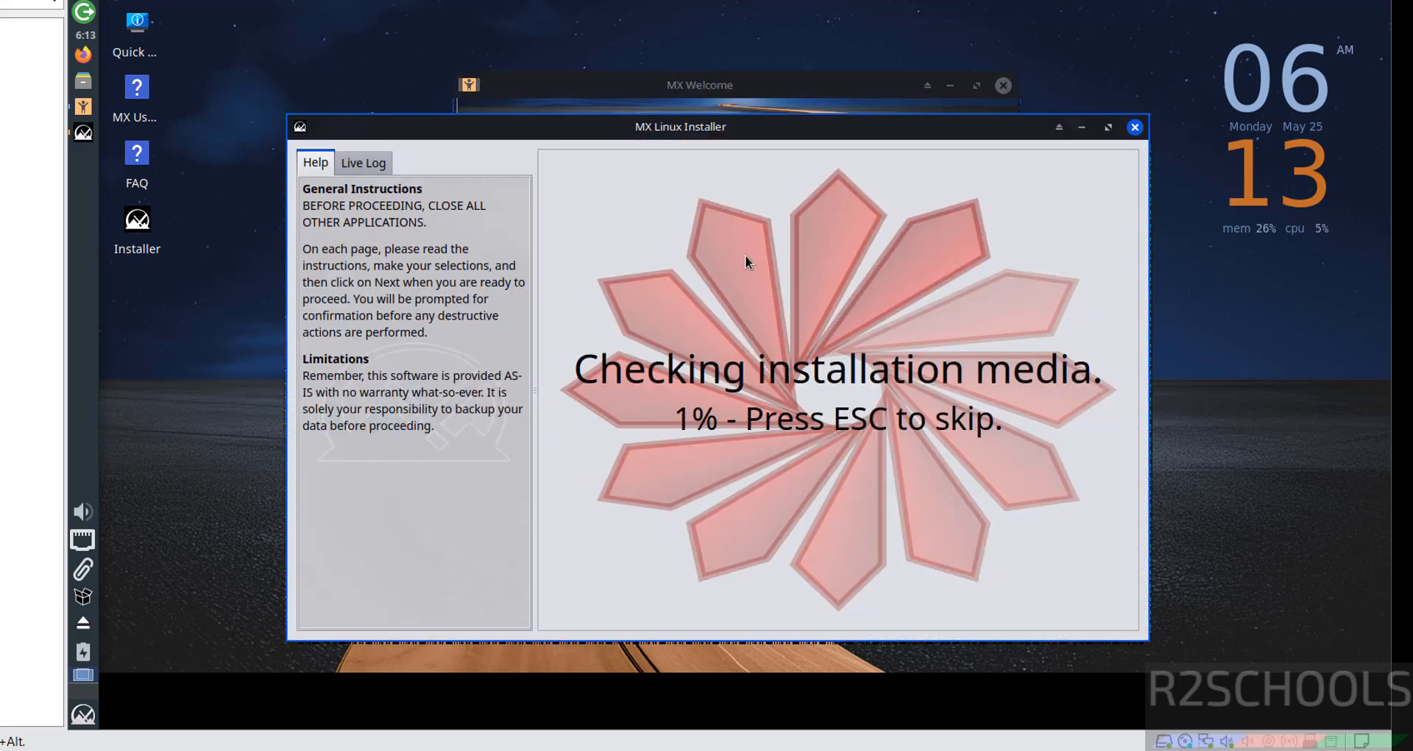
key("Escape")
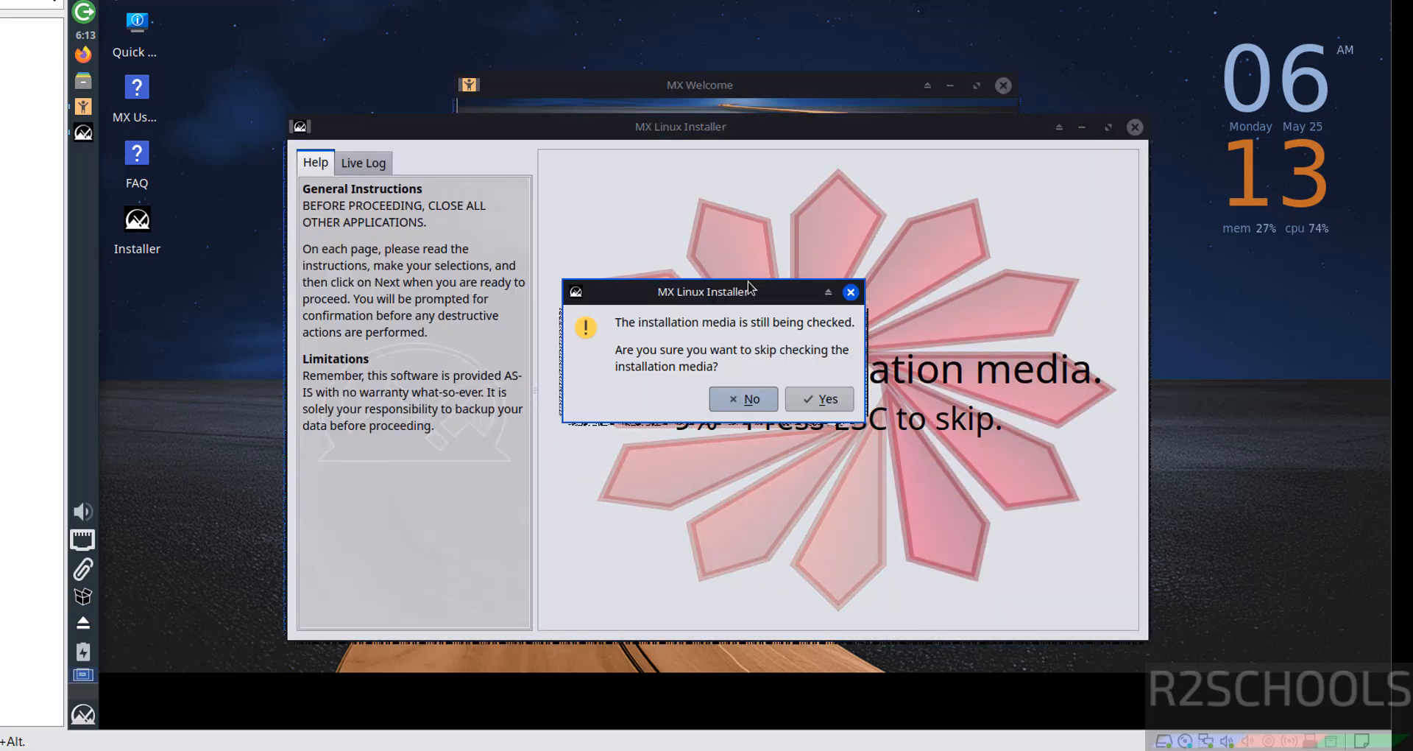
left_click(823, 404)
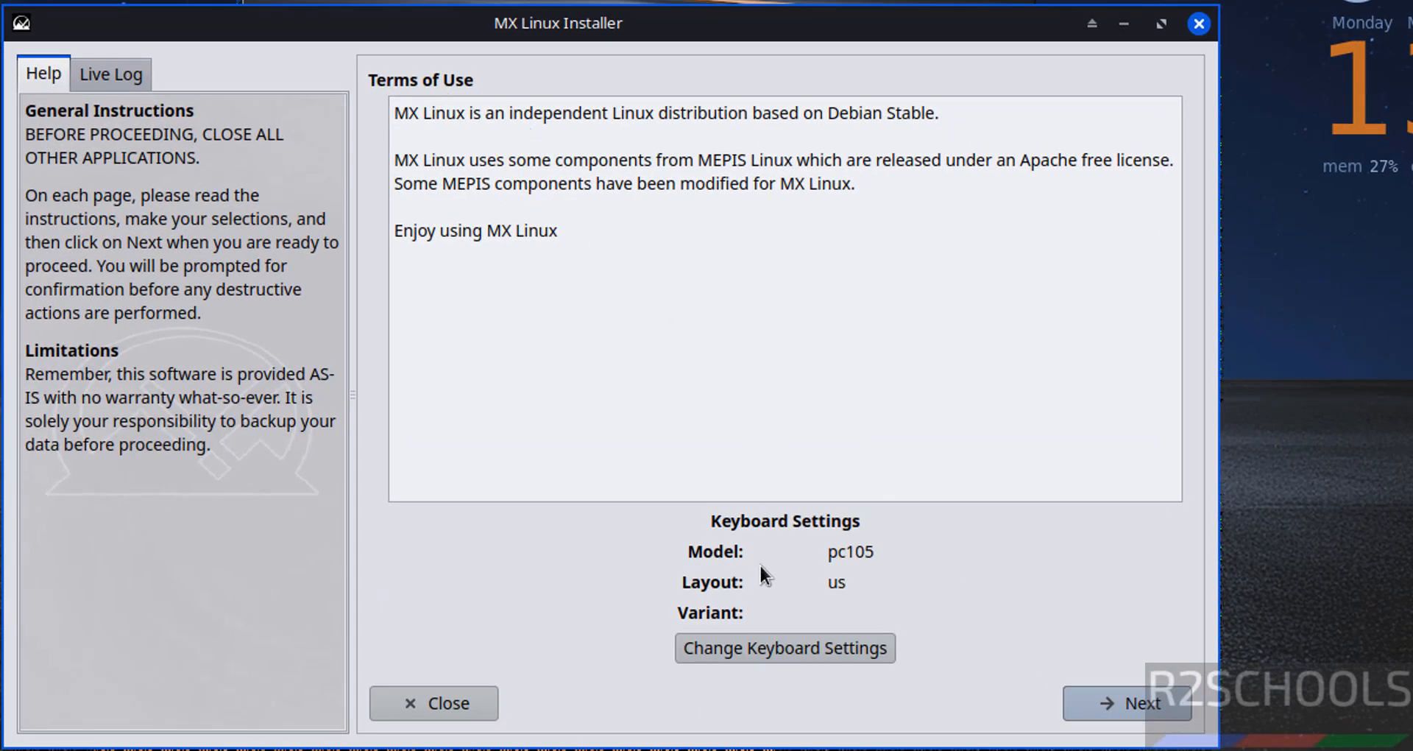
- Review the system keyboard layout without changing it and continue past the terms of use
left_click(751, 653)
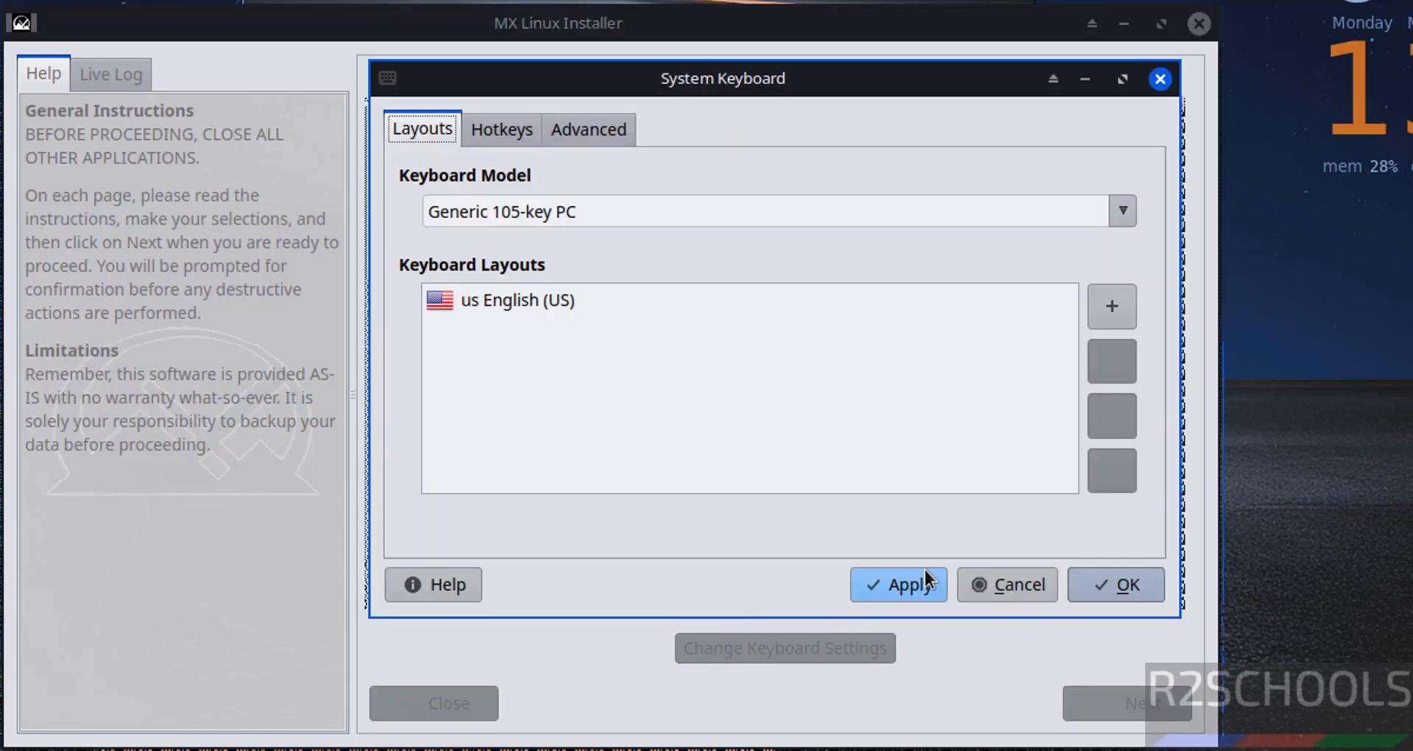
left_click(995, 584)
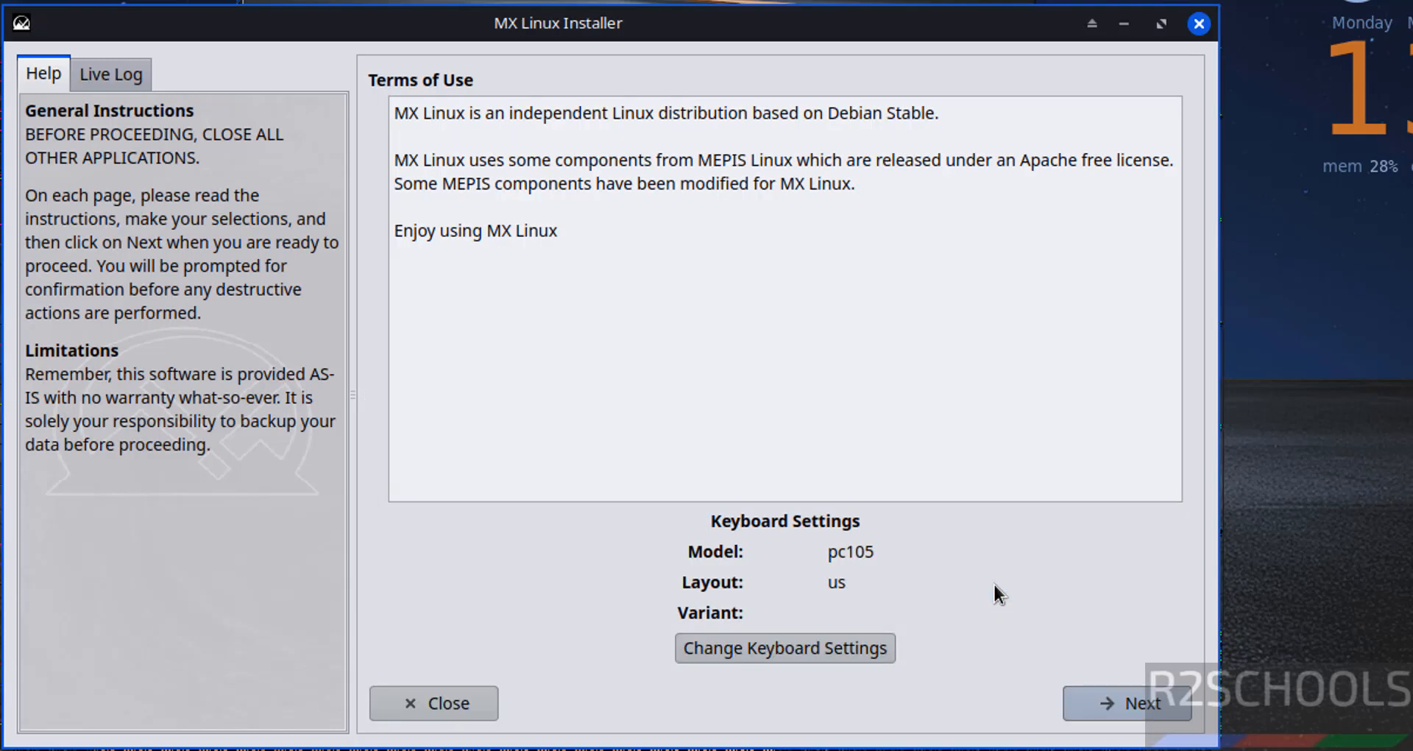
left_click(1154, 705)
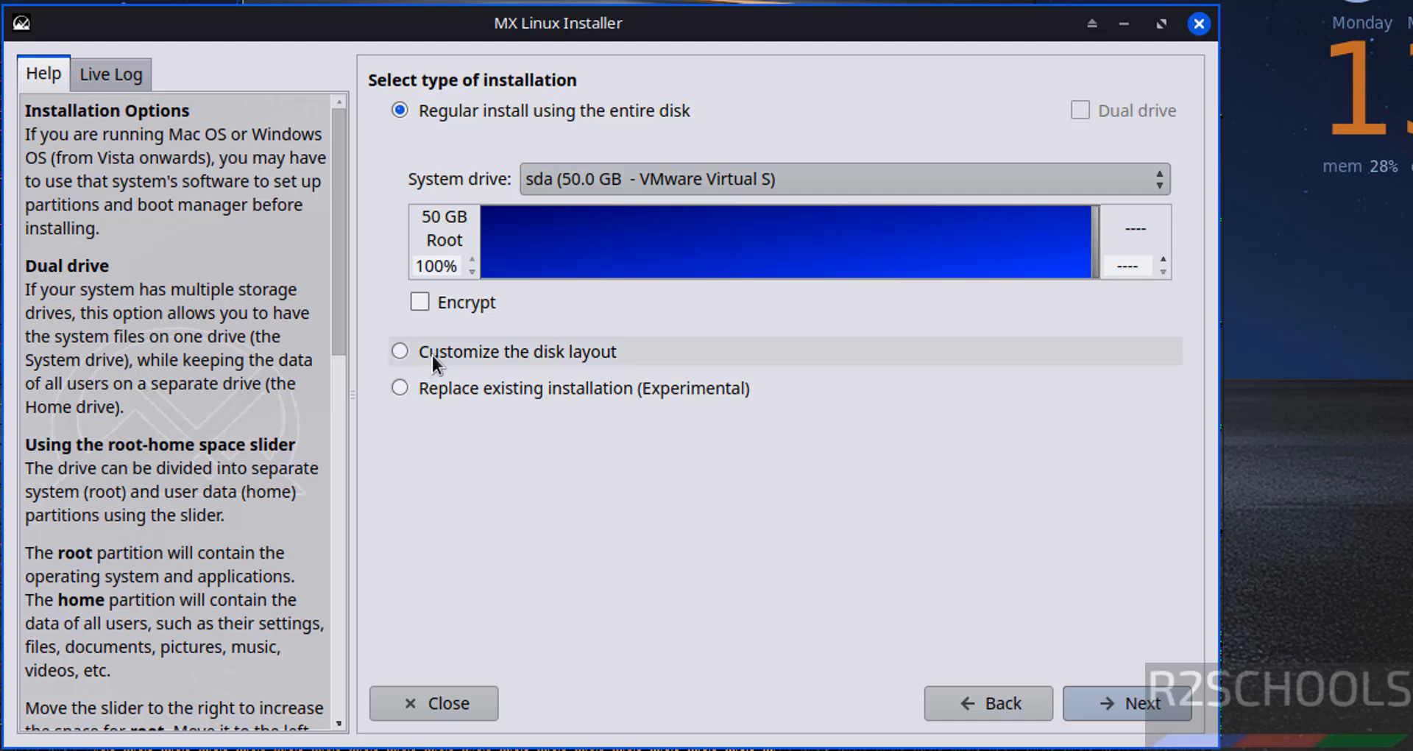
- Keep the regular install using the entire sda disk without encryption and start the installation
left_click(485, 302)
left_click(485, 302)
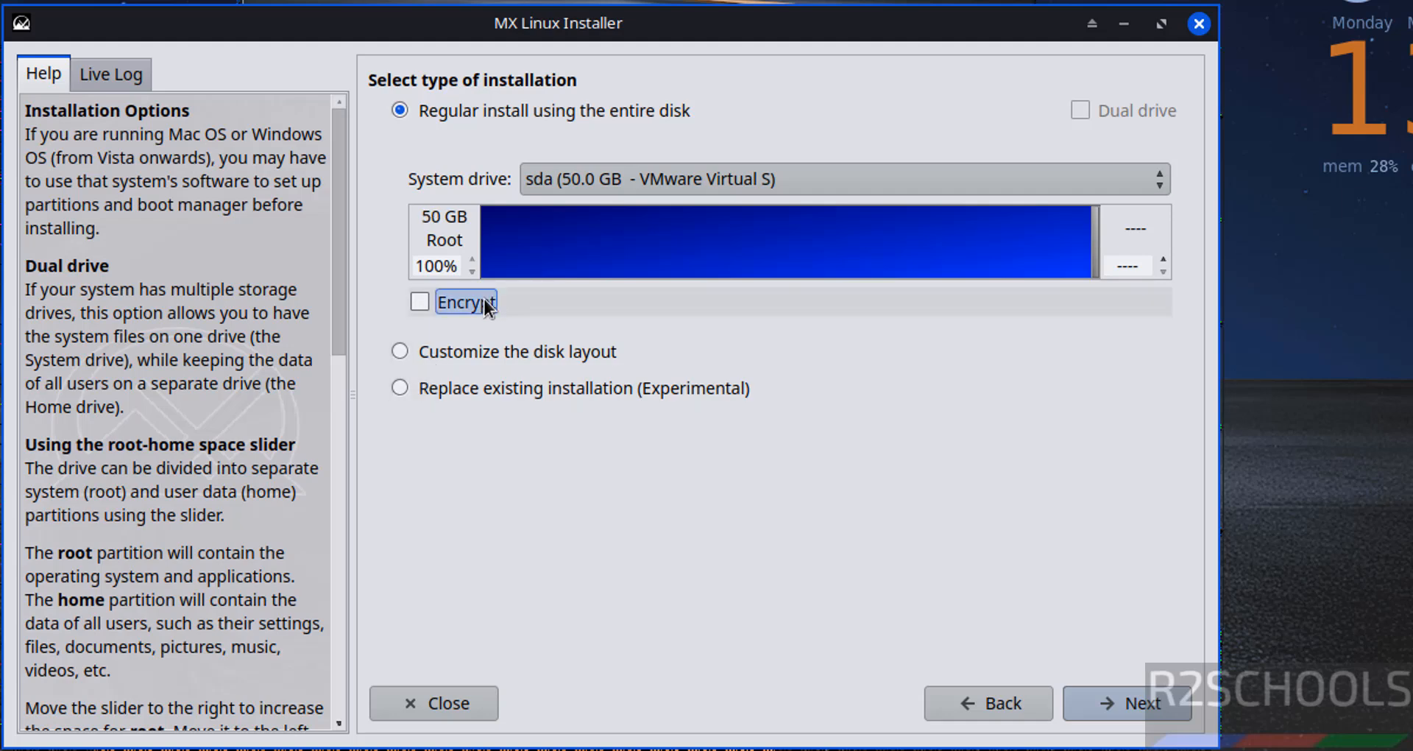
left_click(1096, 698)
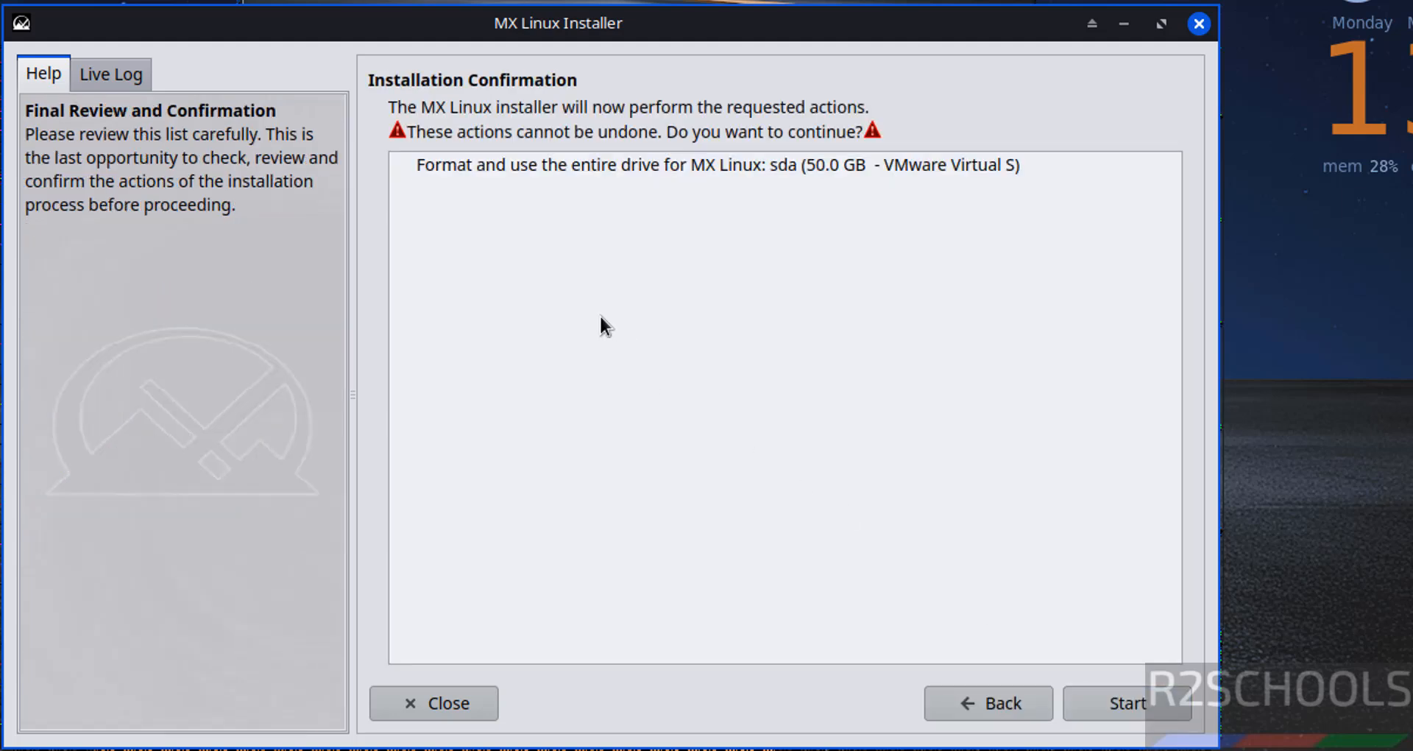
left_click(489, 163)
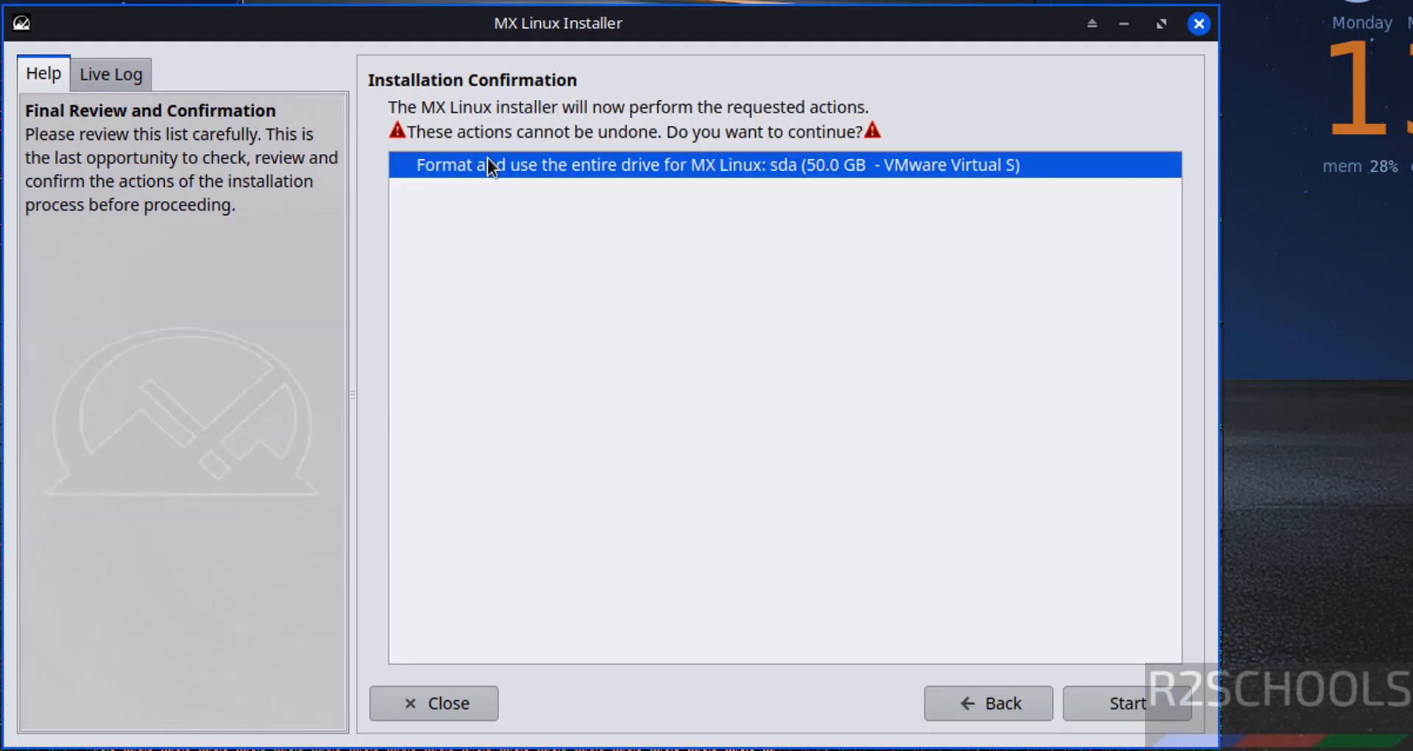
left_click(1110, 700)
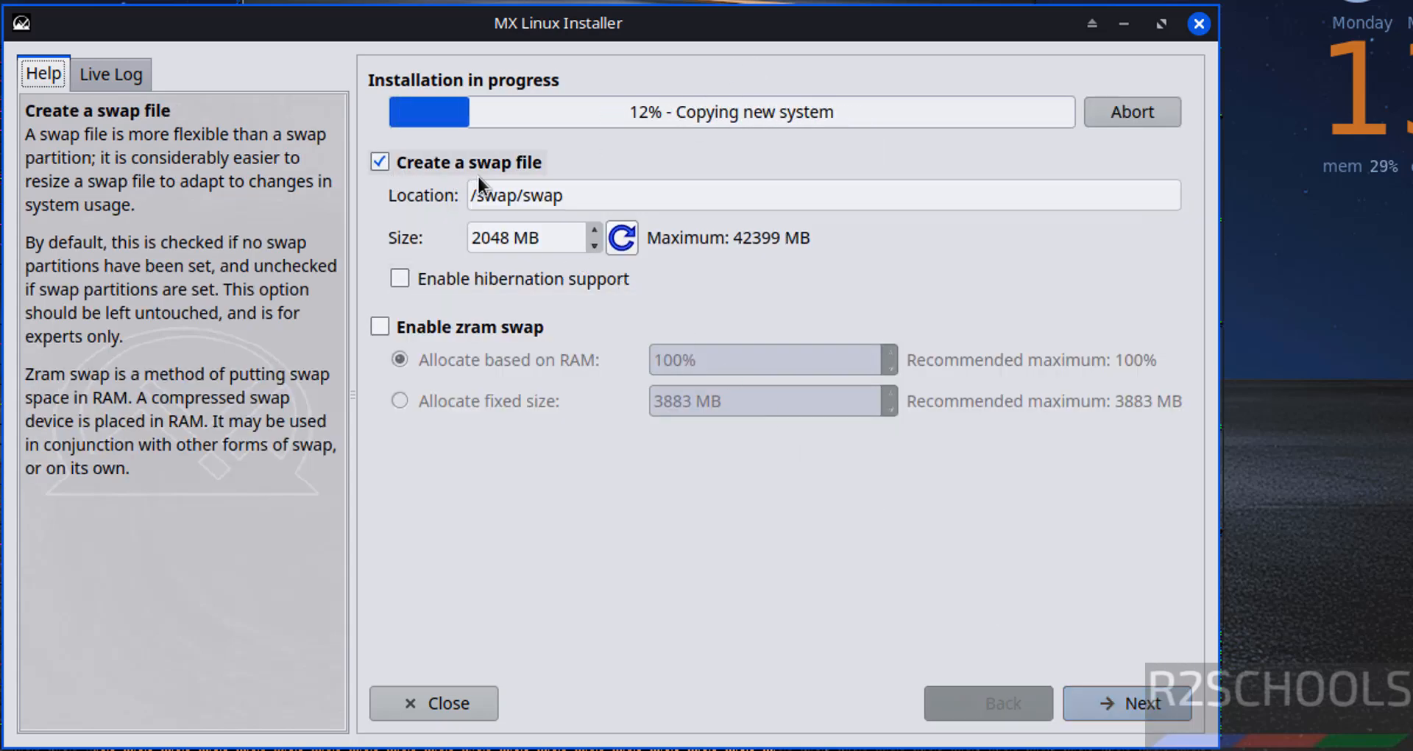
- Accept the default swap file settings and set the computer name to mx252vm
left_click_drag(571, 195, 382, 195)
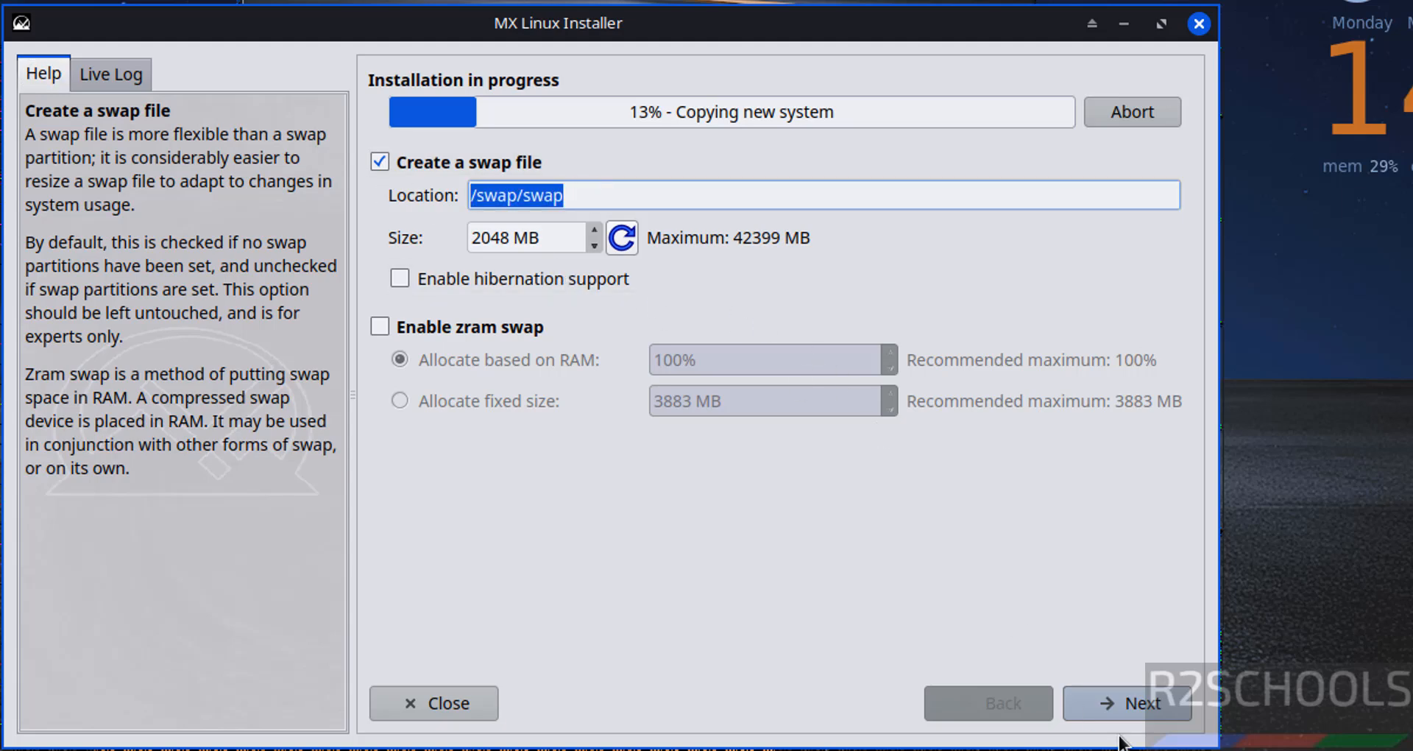
left_click(1135, 720)
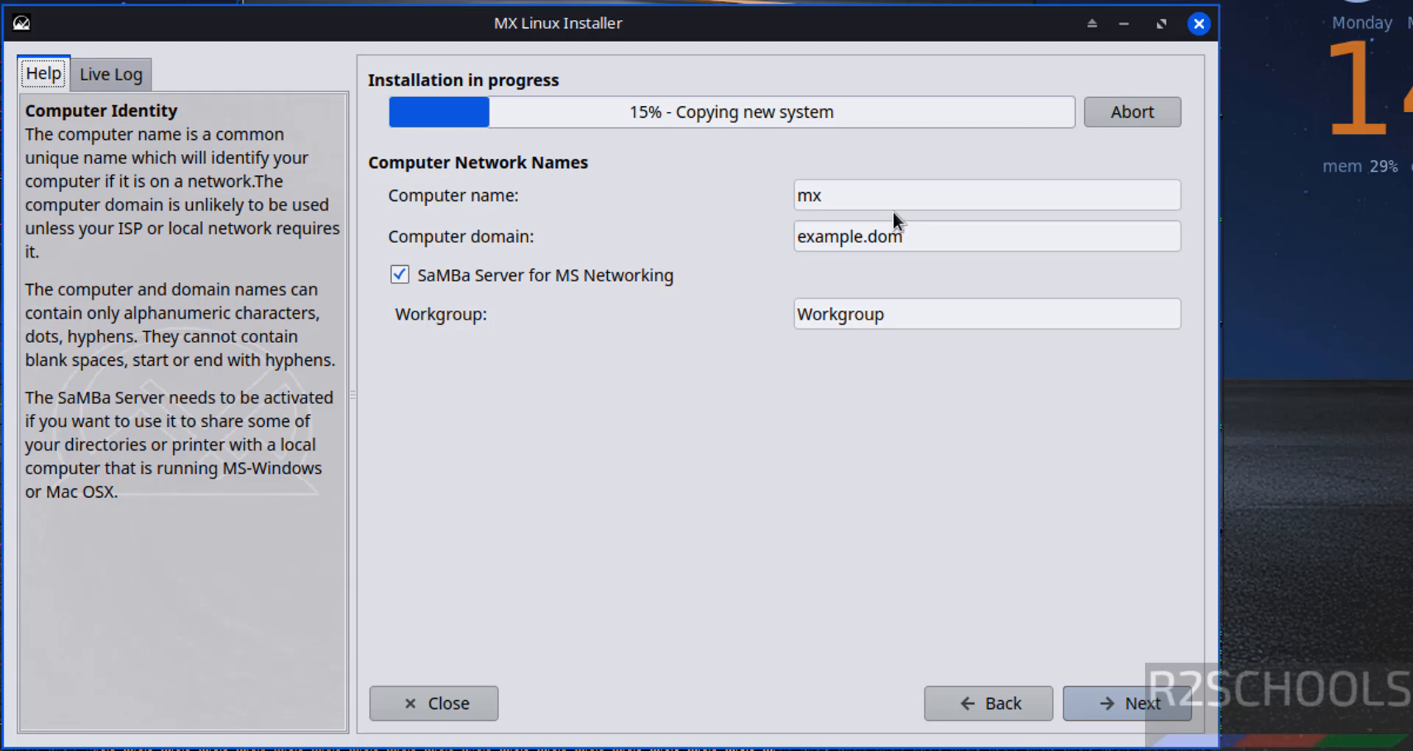
left_click_drag(898, 207, 755, 193)
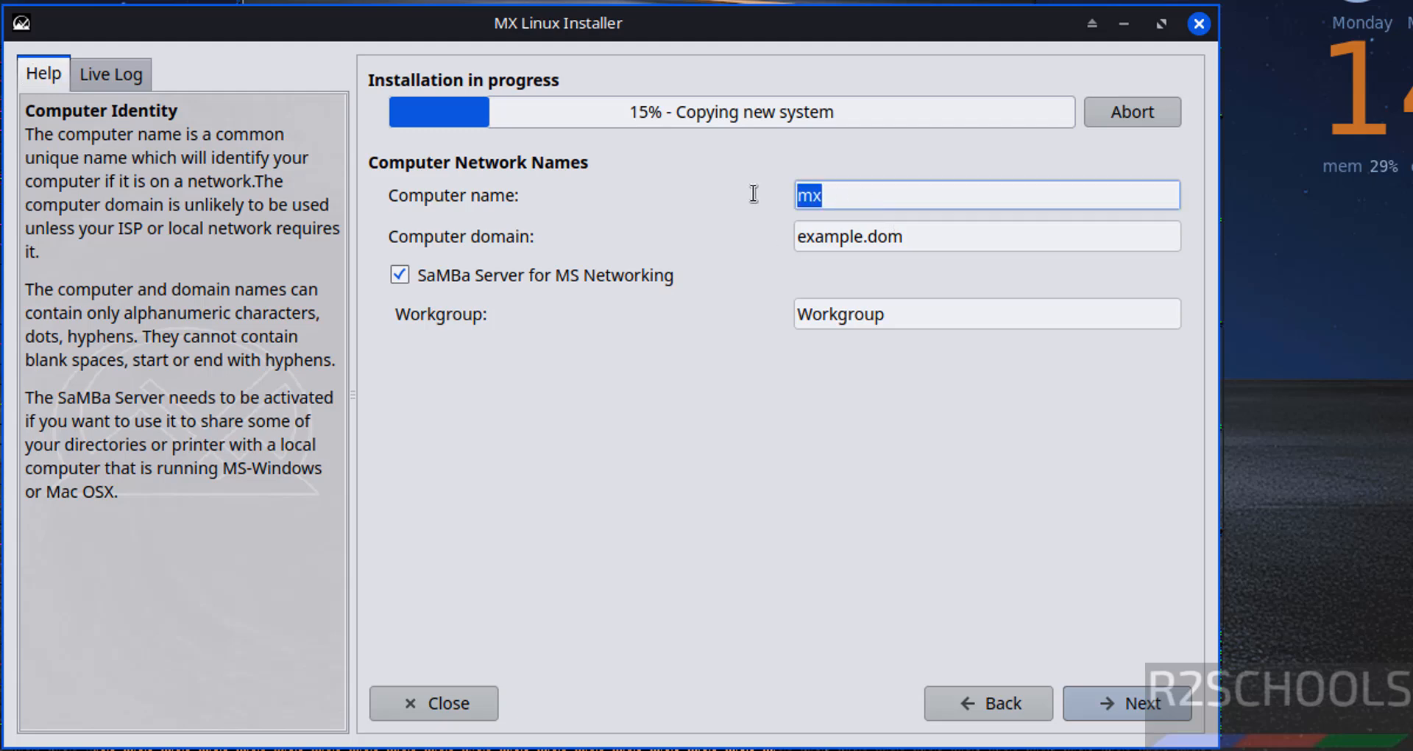
type("mx252")
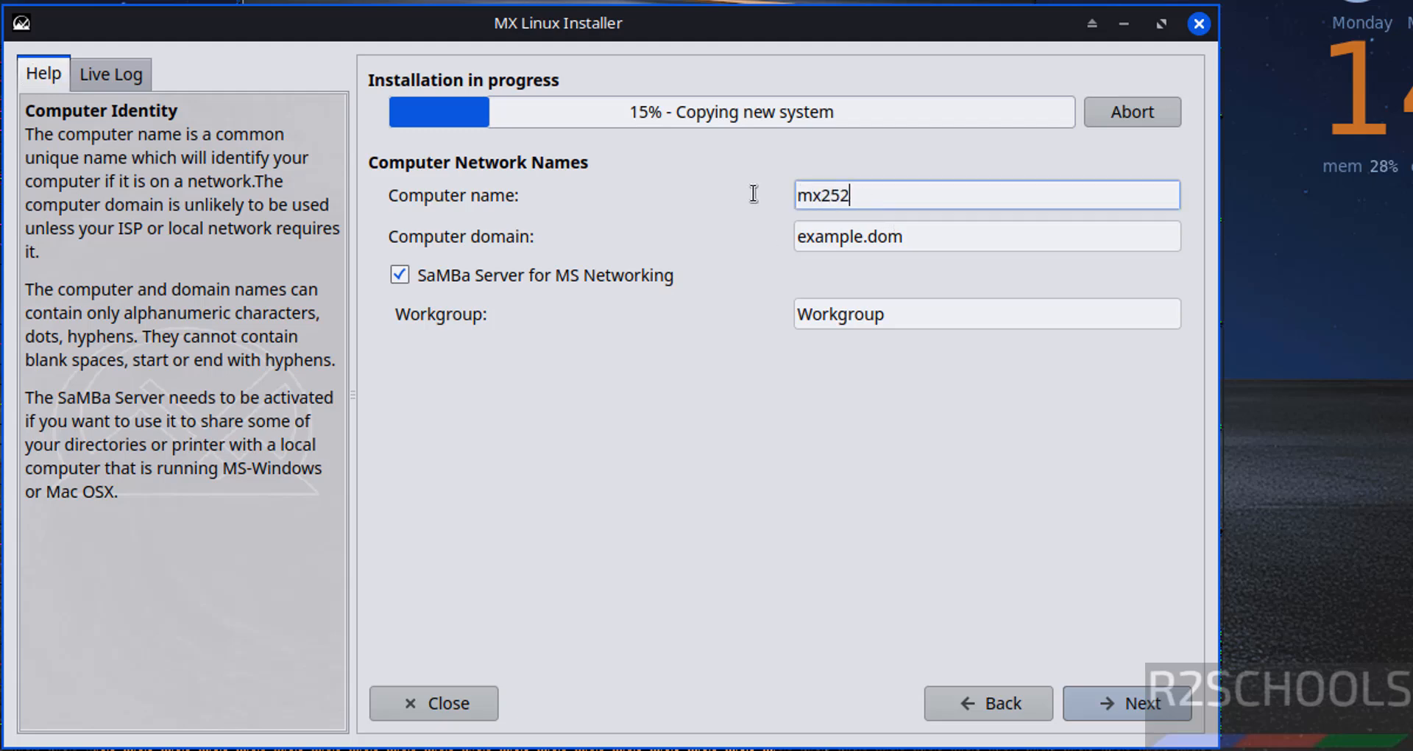
type("vm")
left_click(1136, 714)
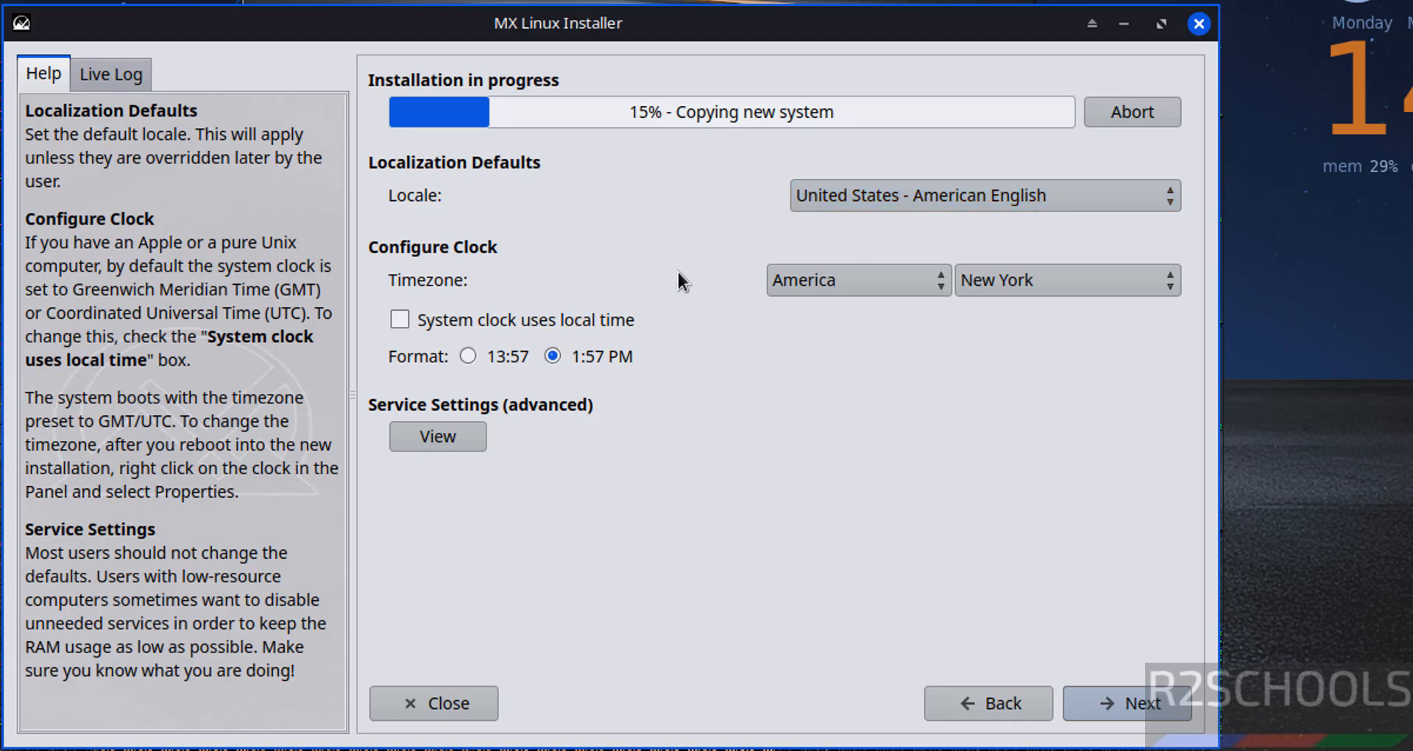
- Choose the clock's time zone region and city on the localization page and continue
left_click(790, 287)
left_click(677, 495)
left_click(1024, 285)
left_click(811, 286)
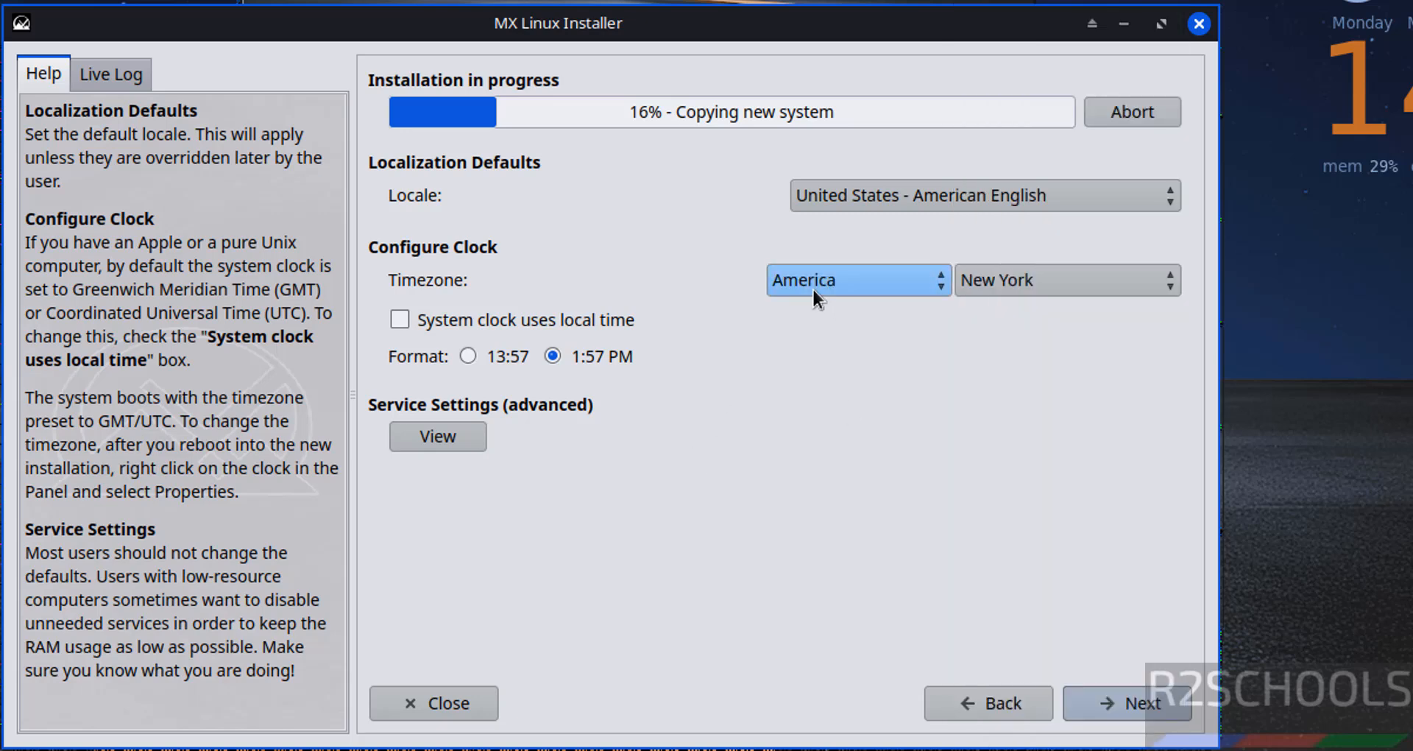
left_click(1112, 701)
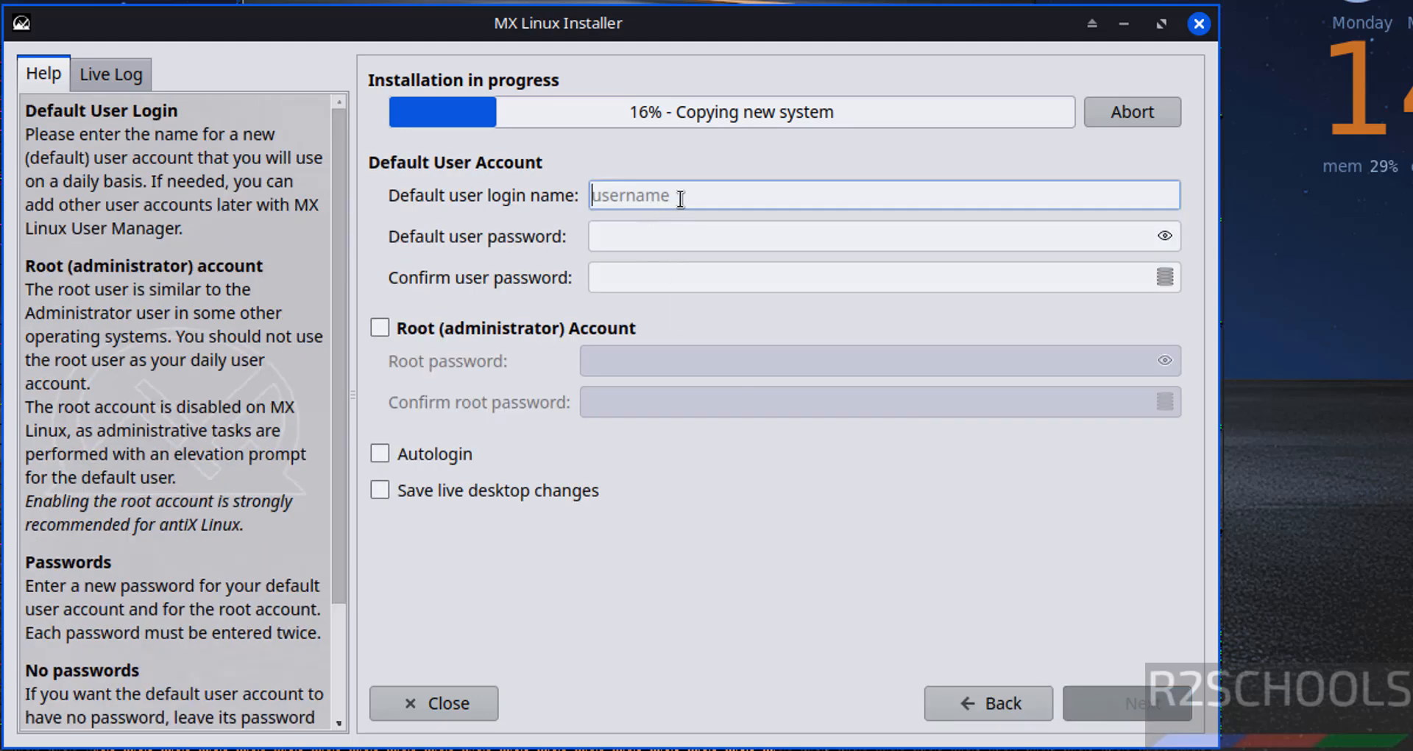
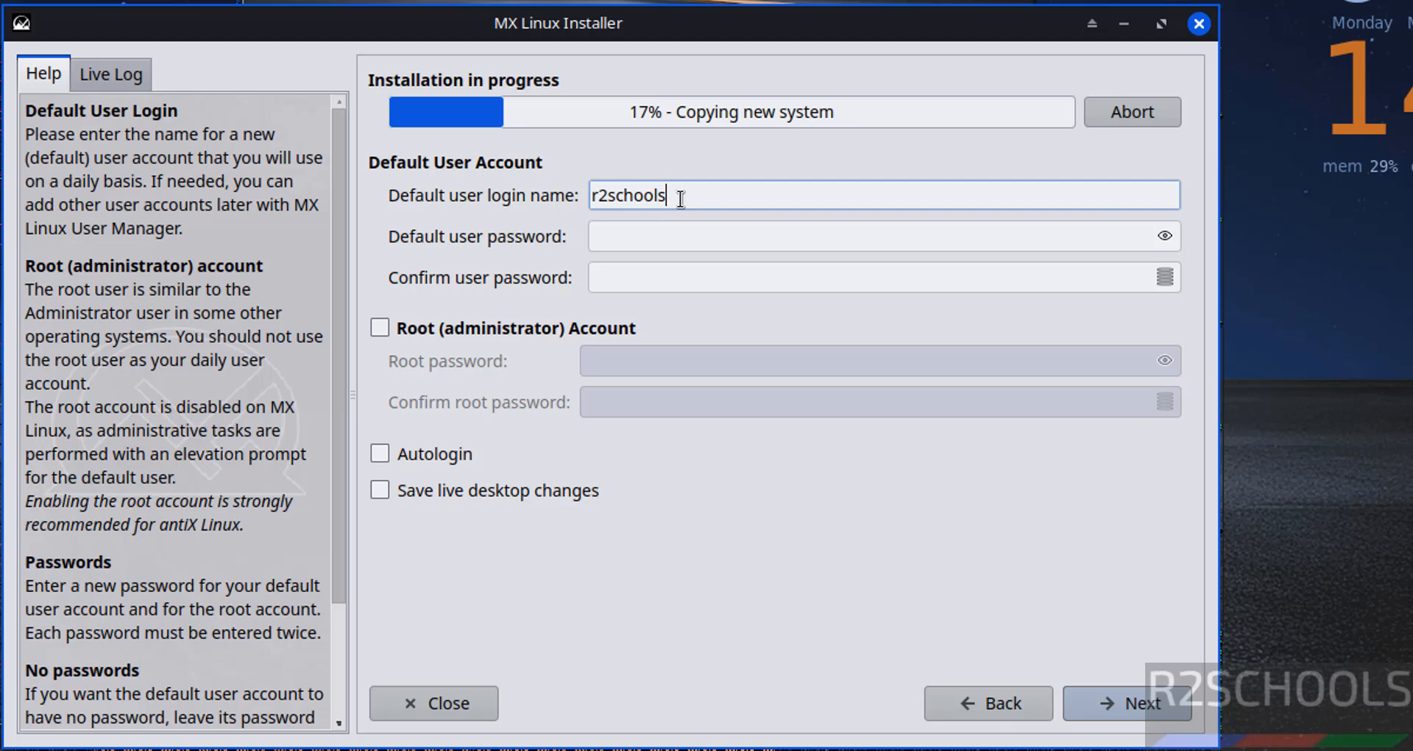
key("Tab")
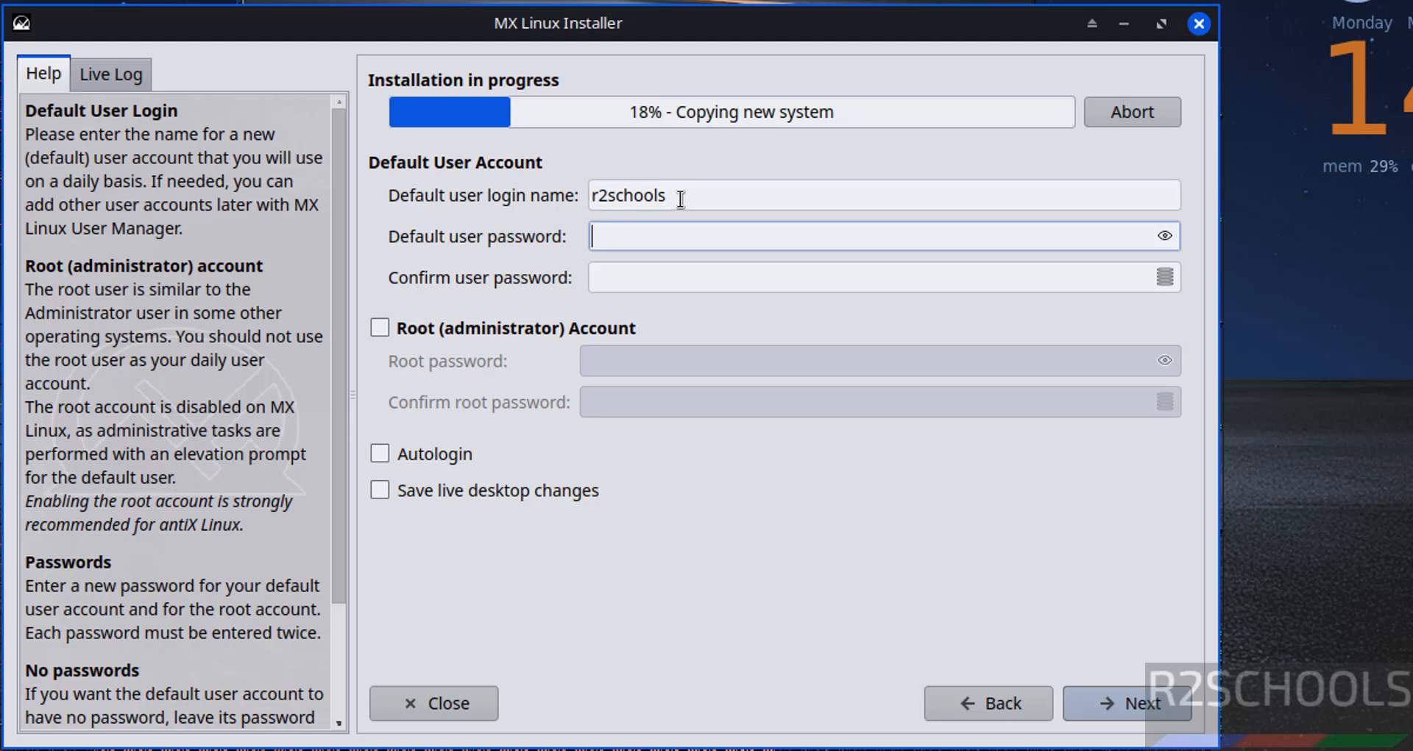
type("*********")
key("Tab")
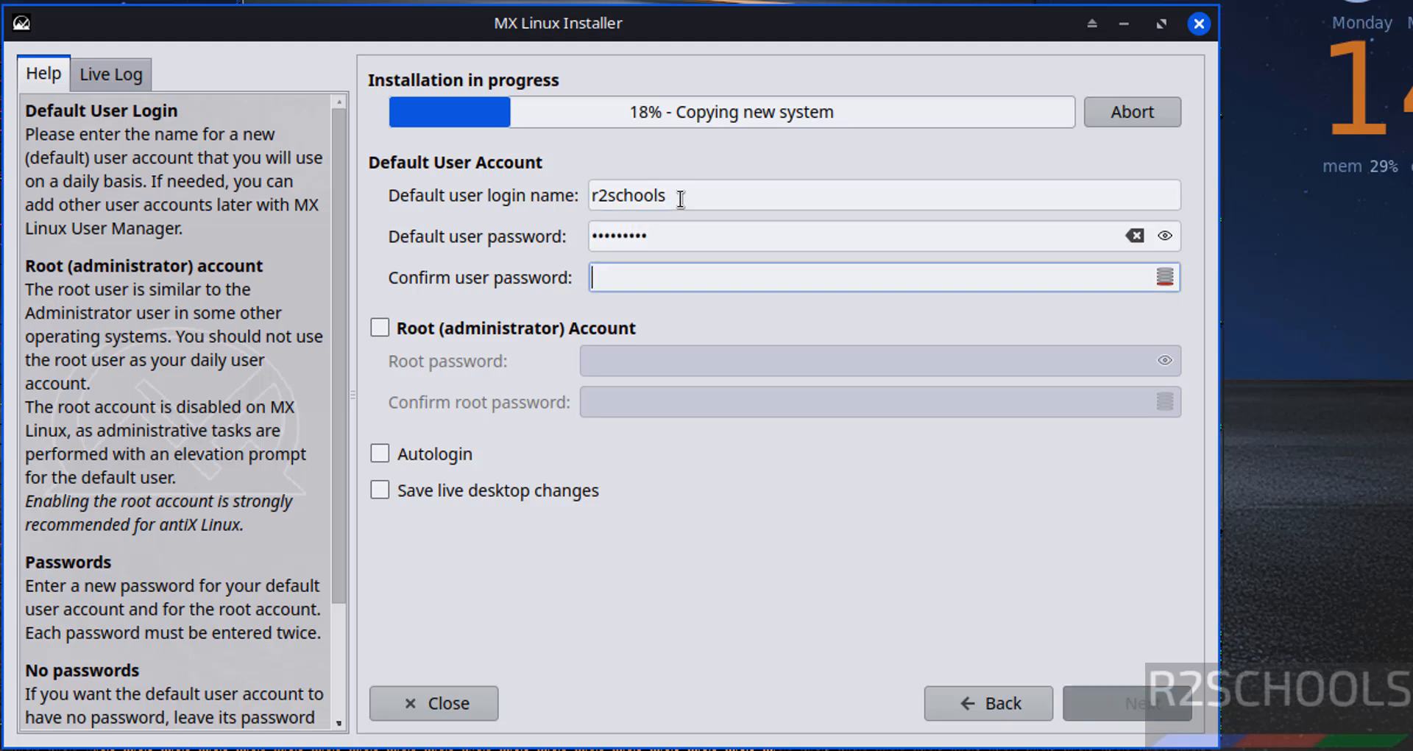
type("*********")
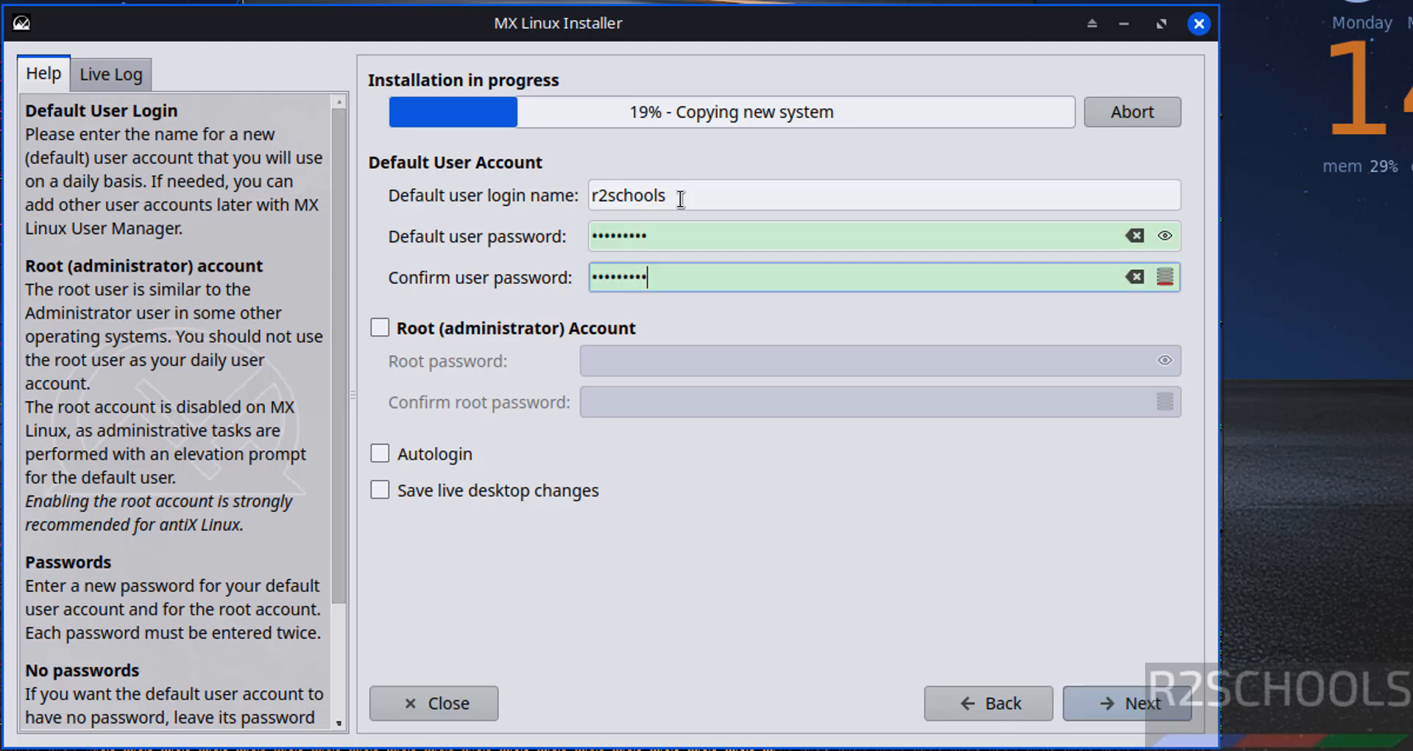
- Enable the root (administrator) account, enter and confirm the root password, and continue the installation
left_click(453, 328)
left_click(621, 359)
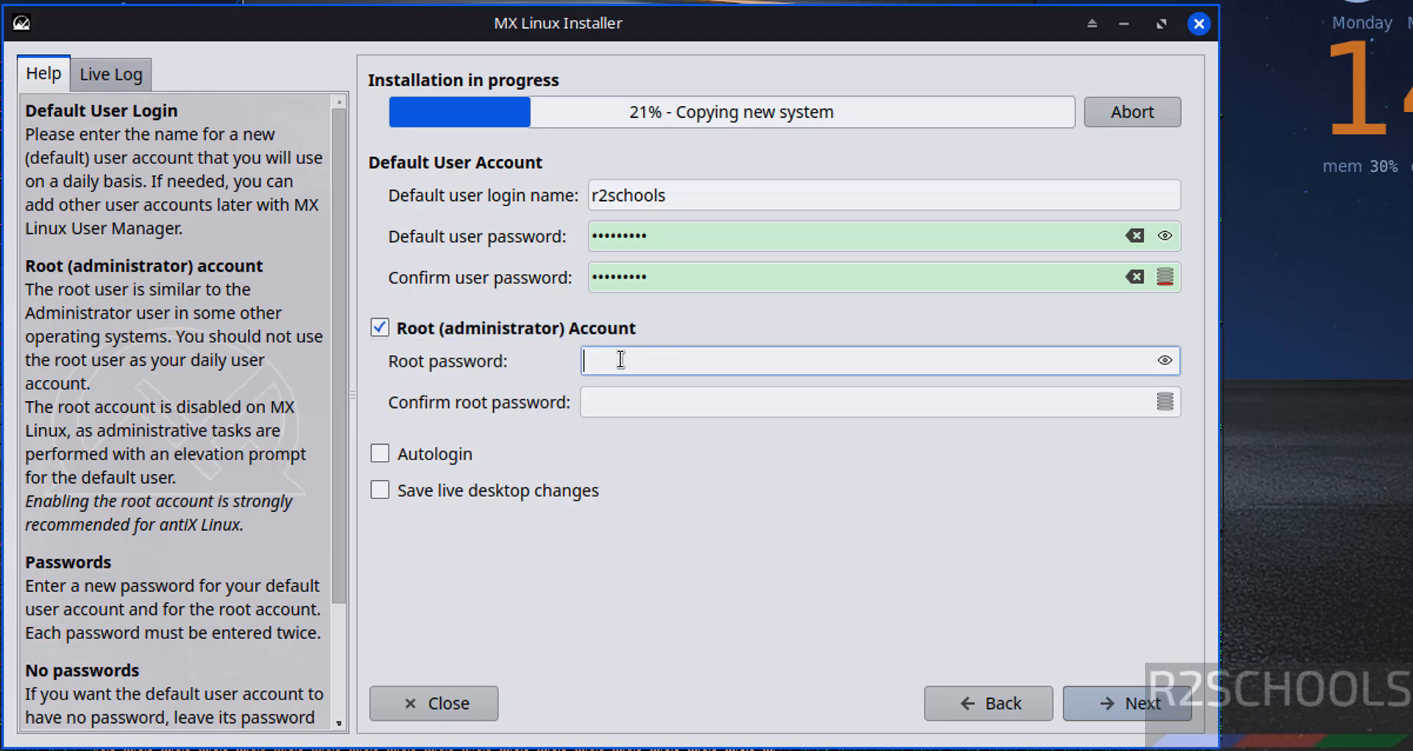
type("•••••••••")
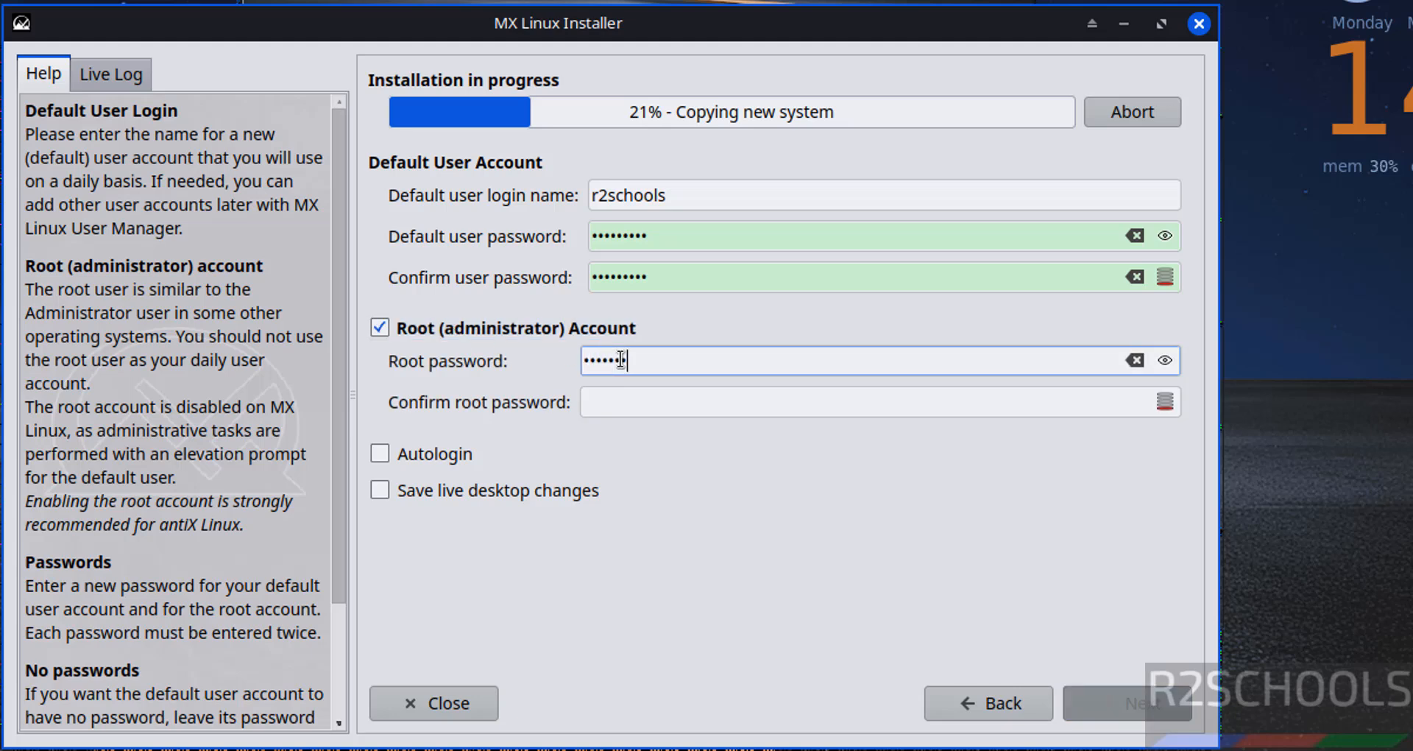
key("Tab")
type("•••••••••")
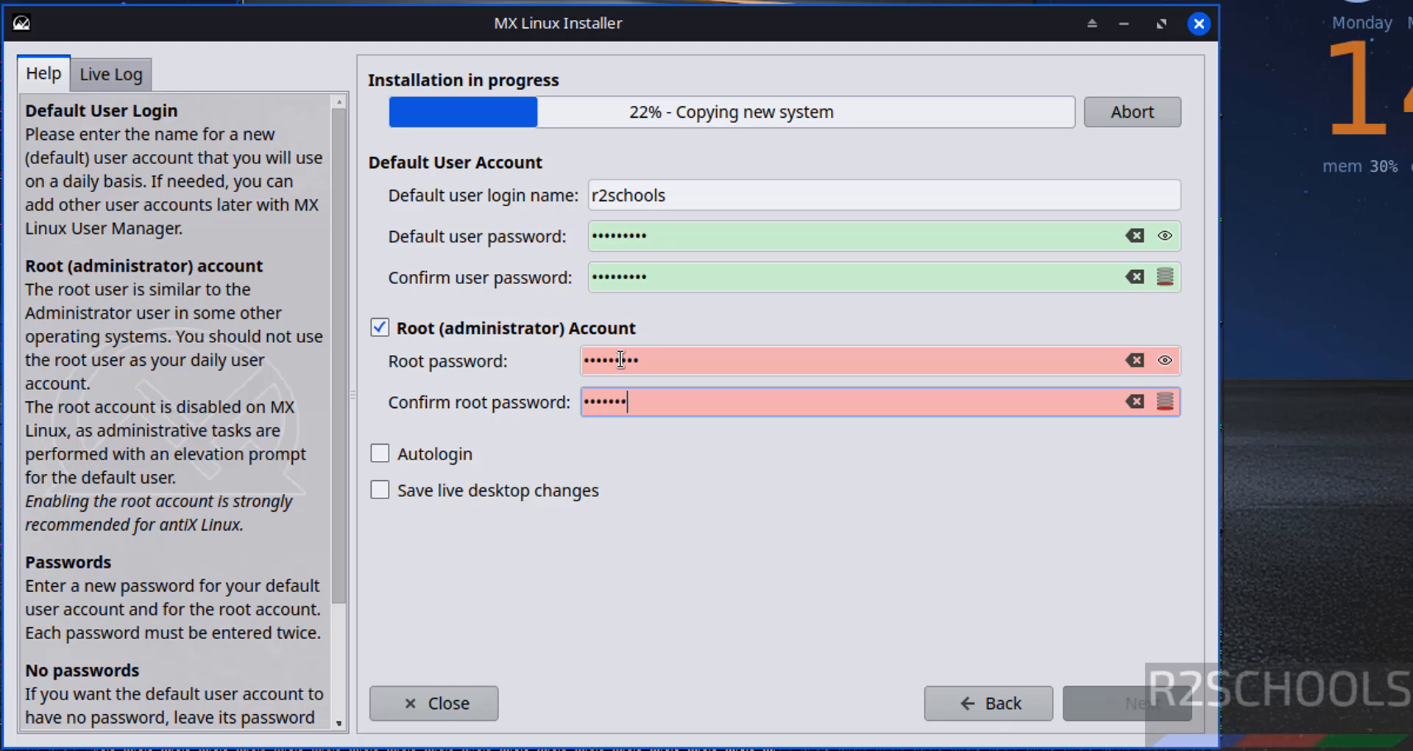
left_click(1126, 703)
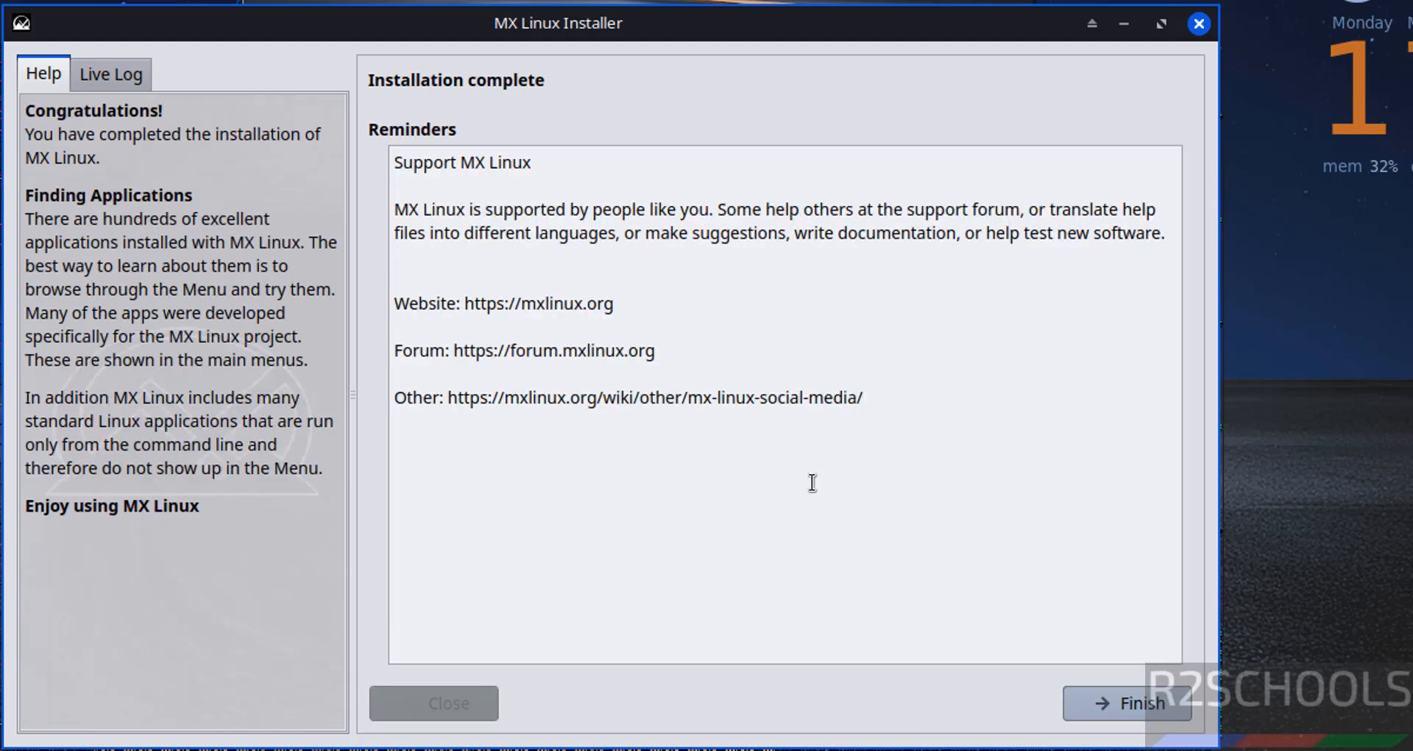
- Finish the completed MX Linux installer and close the MX Welcome window
left_click(1115, 699)
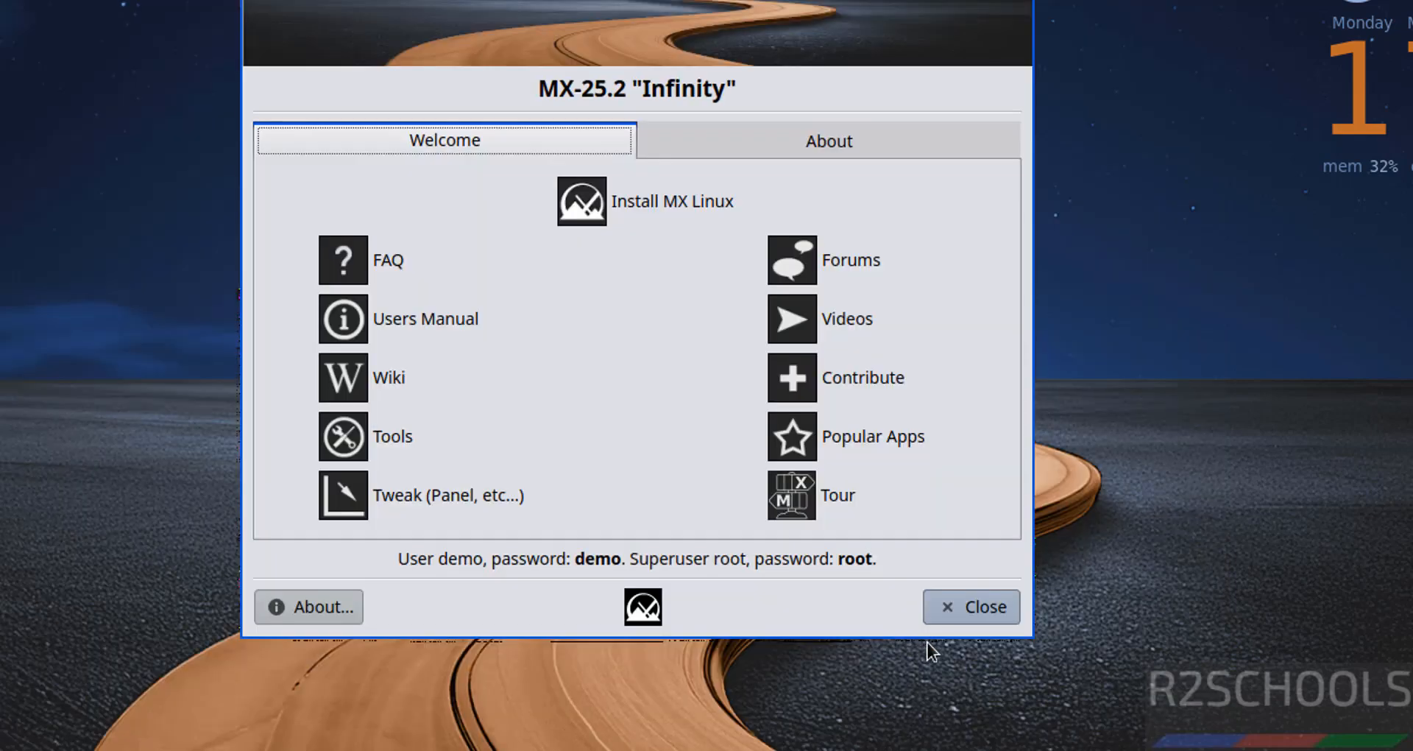
left_click(960, 605)
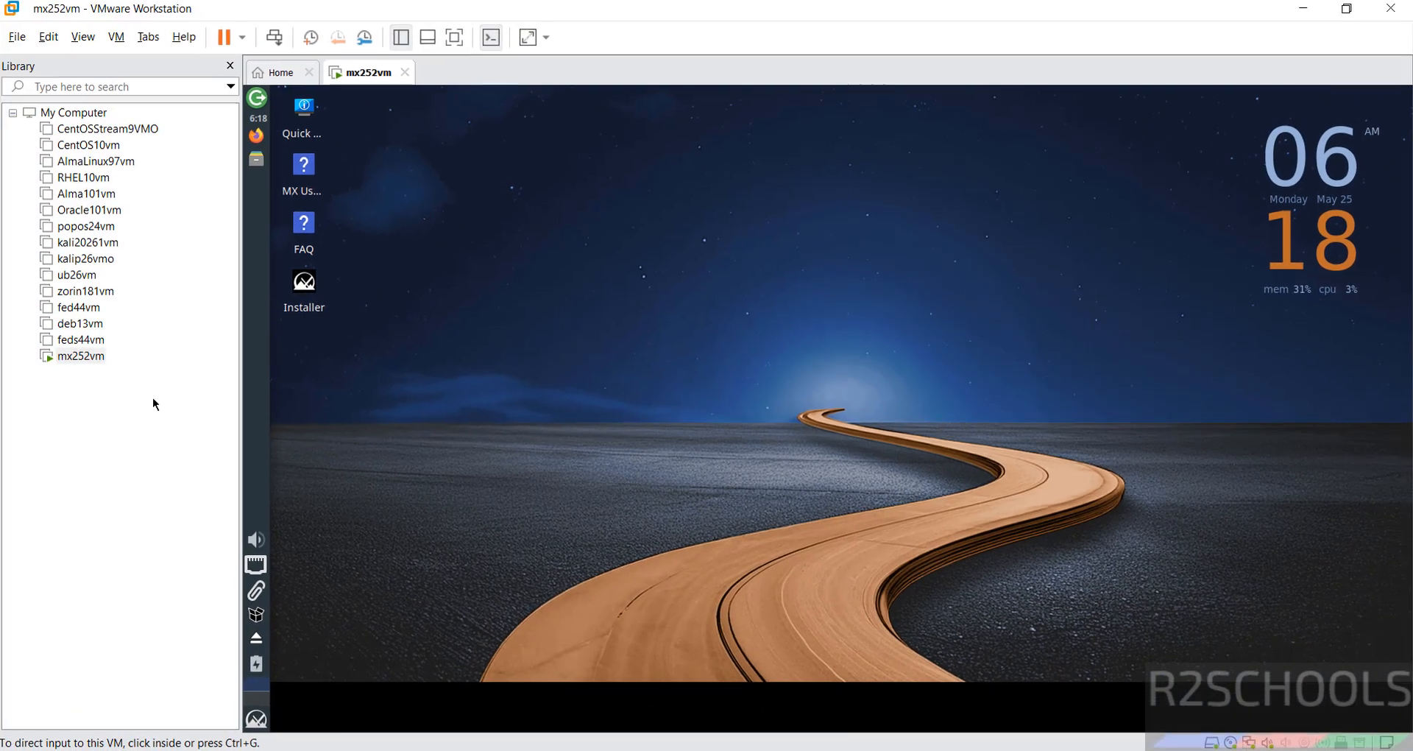
- Restart the guest system of the mx252vm virtual machine and confirm the restart
right_click(81, 355)
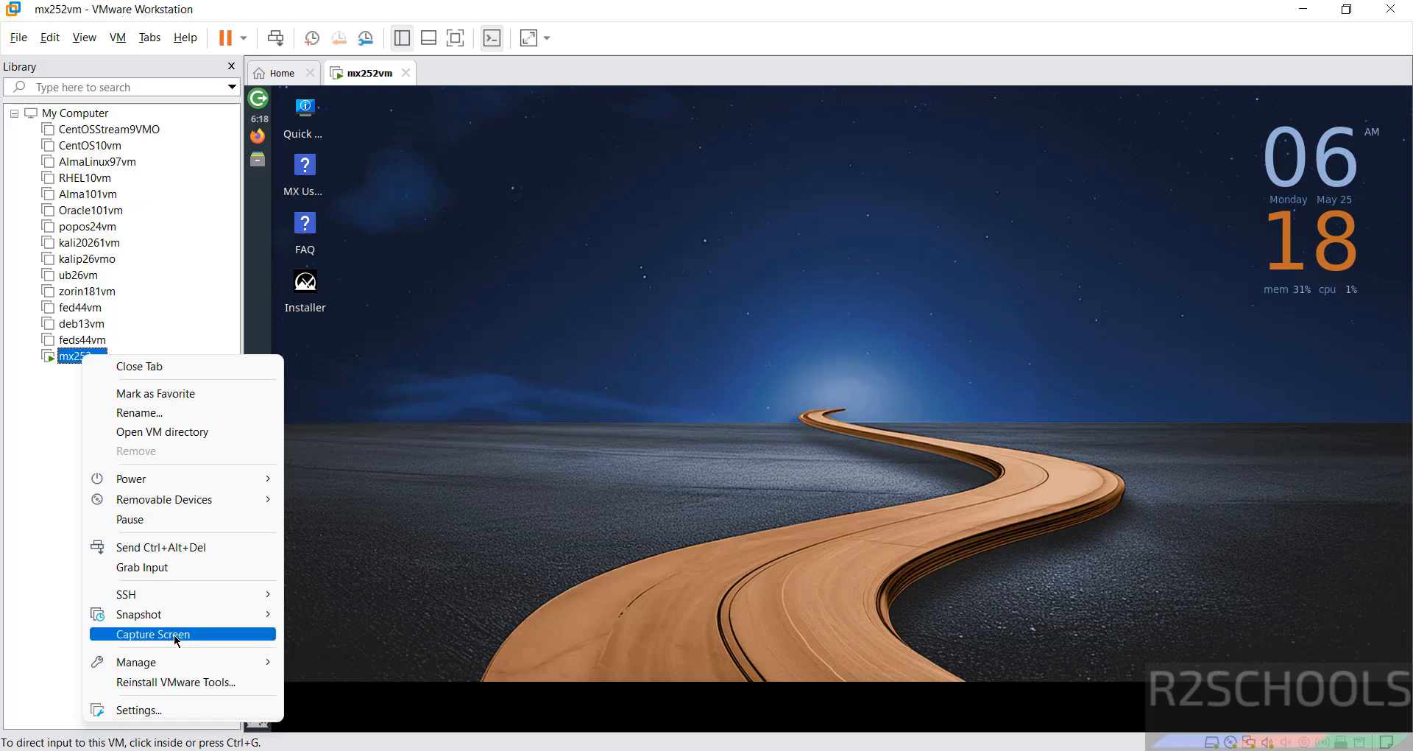
mouse_move(217, 484)
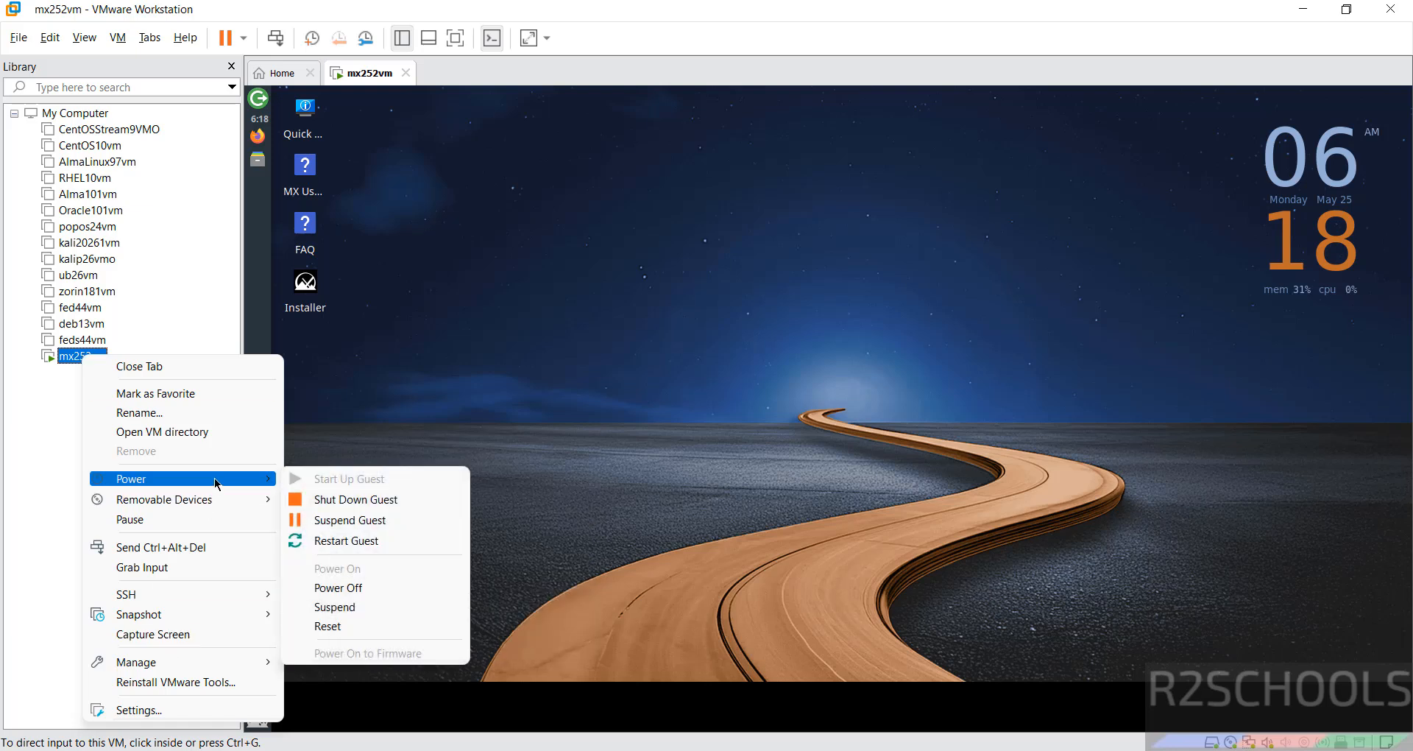
left_click(382, 542)
left_click(739, 422)
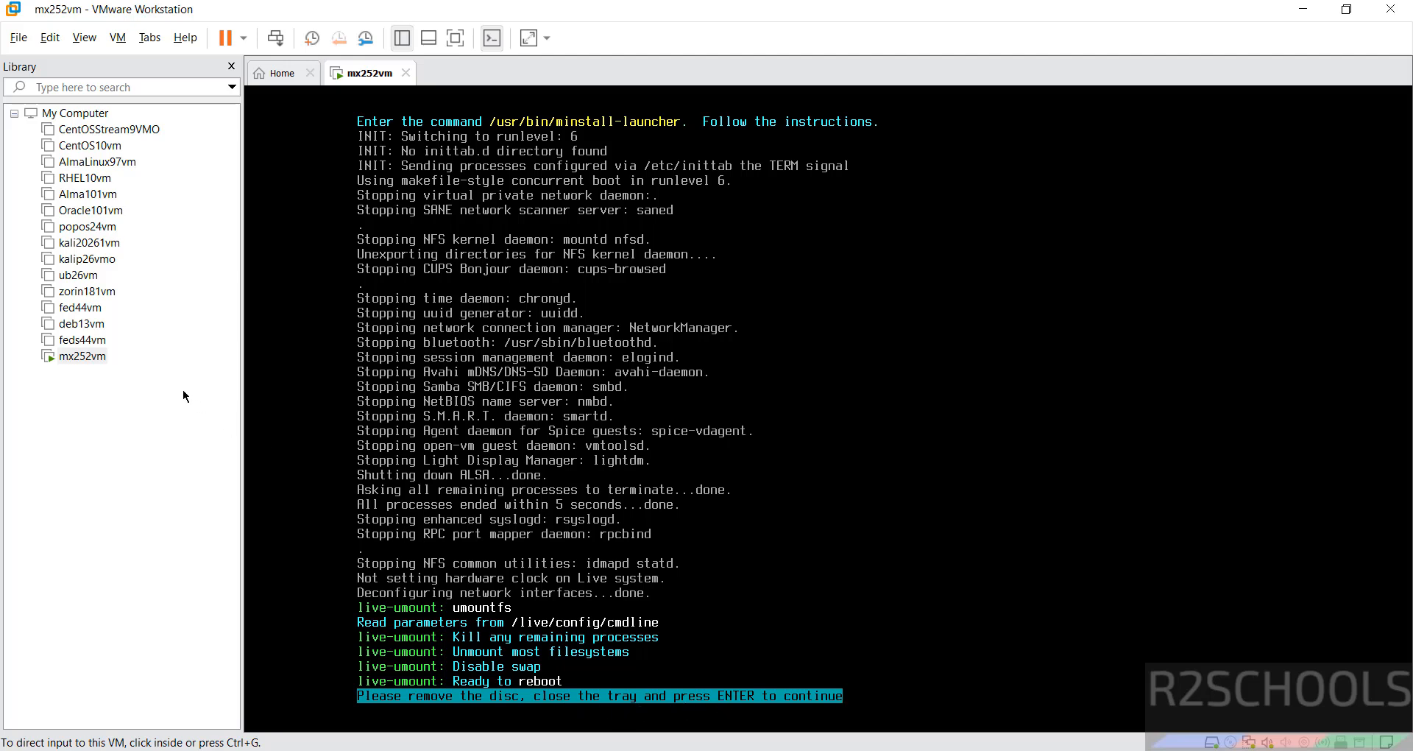
- In the mx252vm settings, stop the CD/DVD drive from connecting at power on, and continue the guest's reboot
right_click(94, 359)
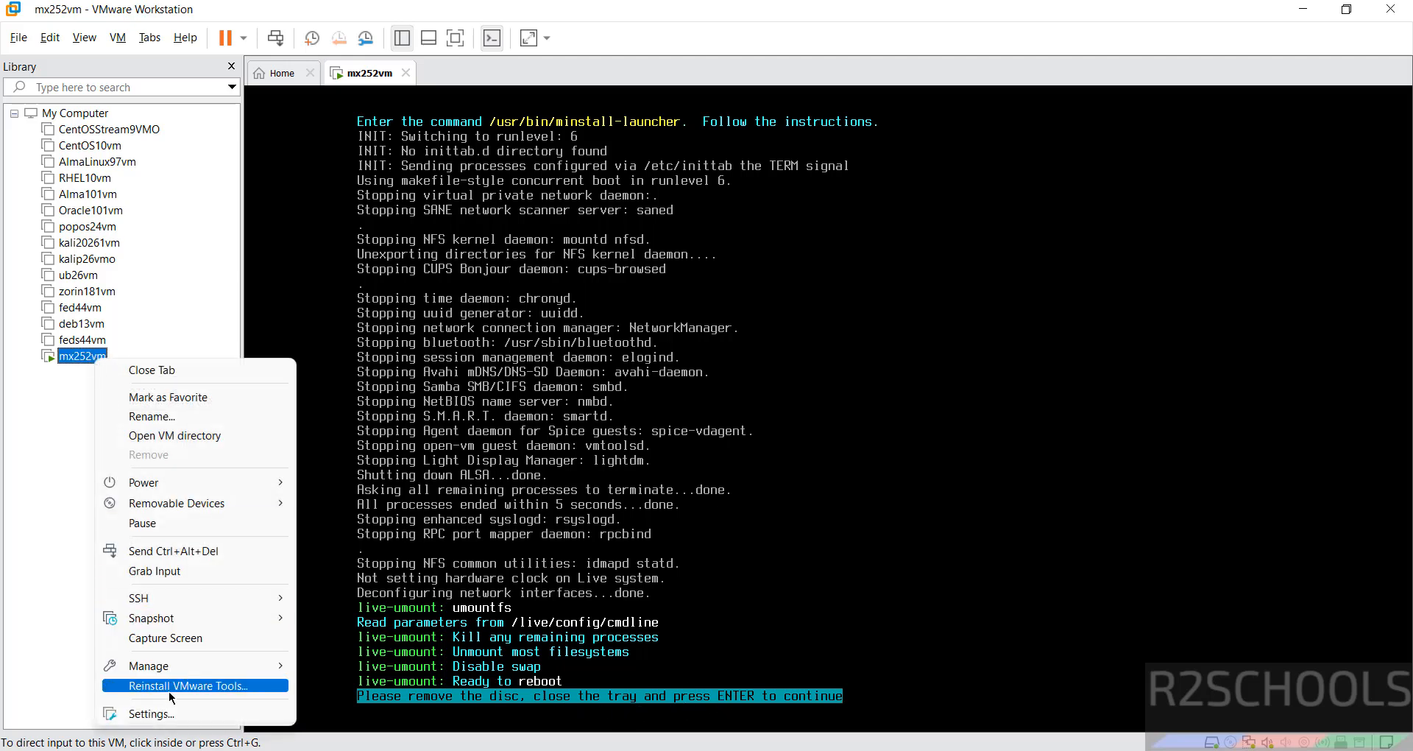
left_click(165, 719)
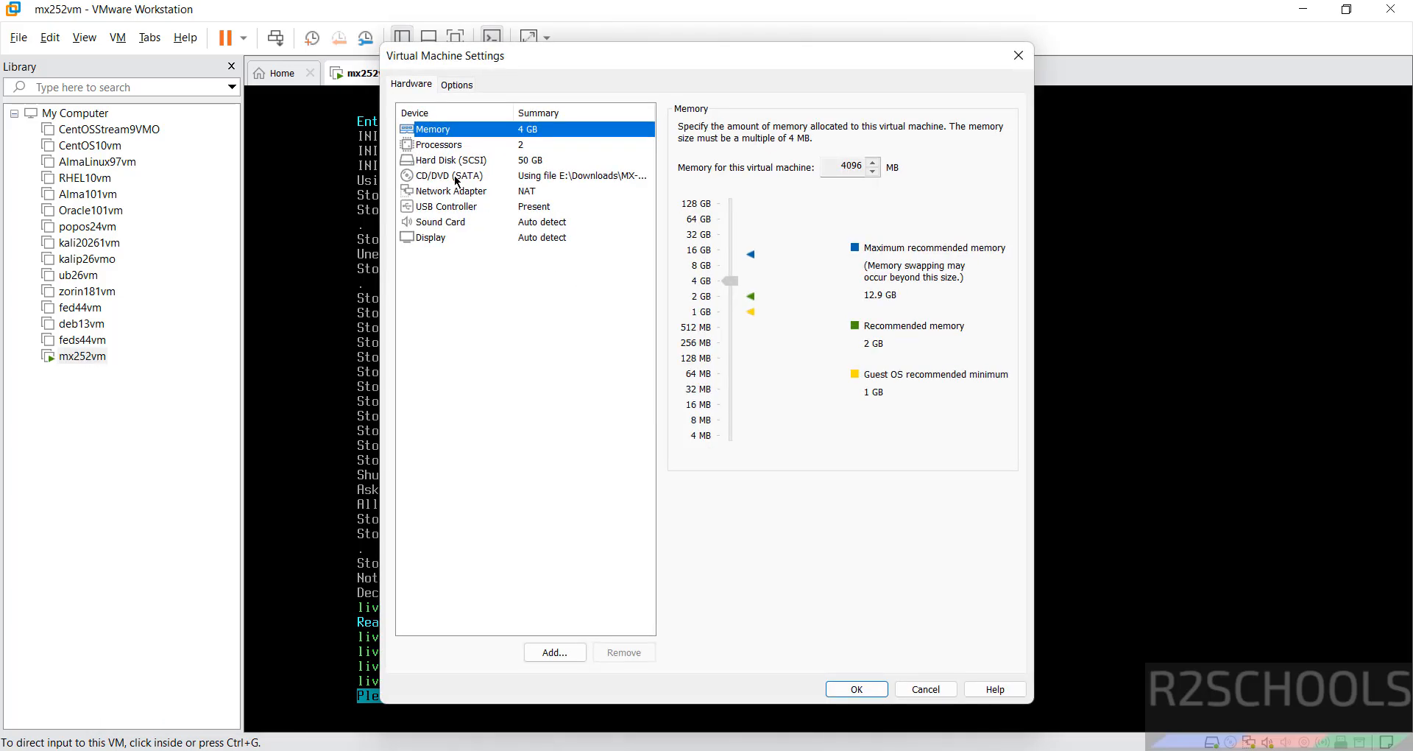
left_click(456, 177)
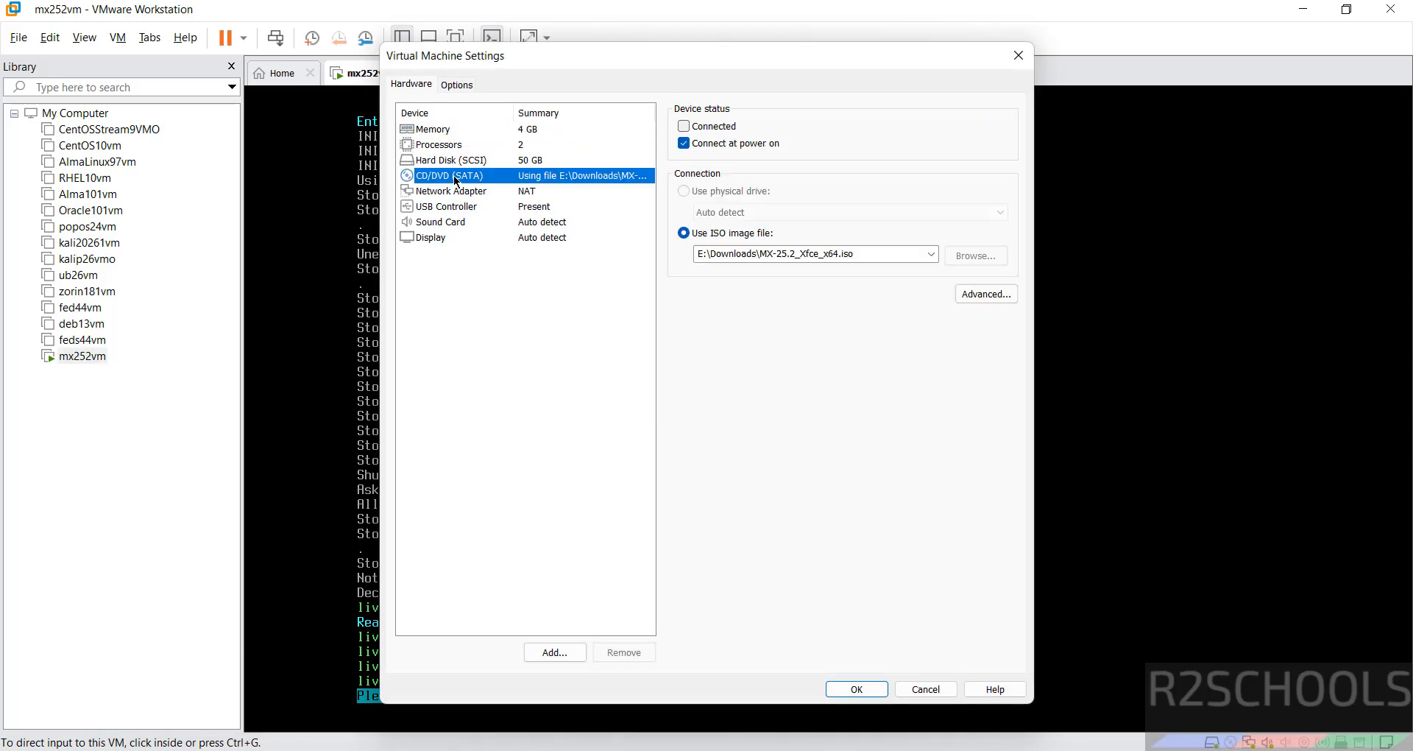
left_click(696, 144)
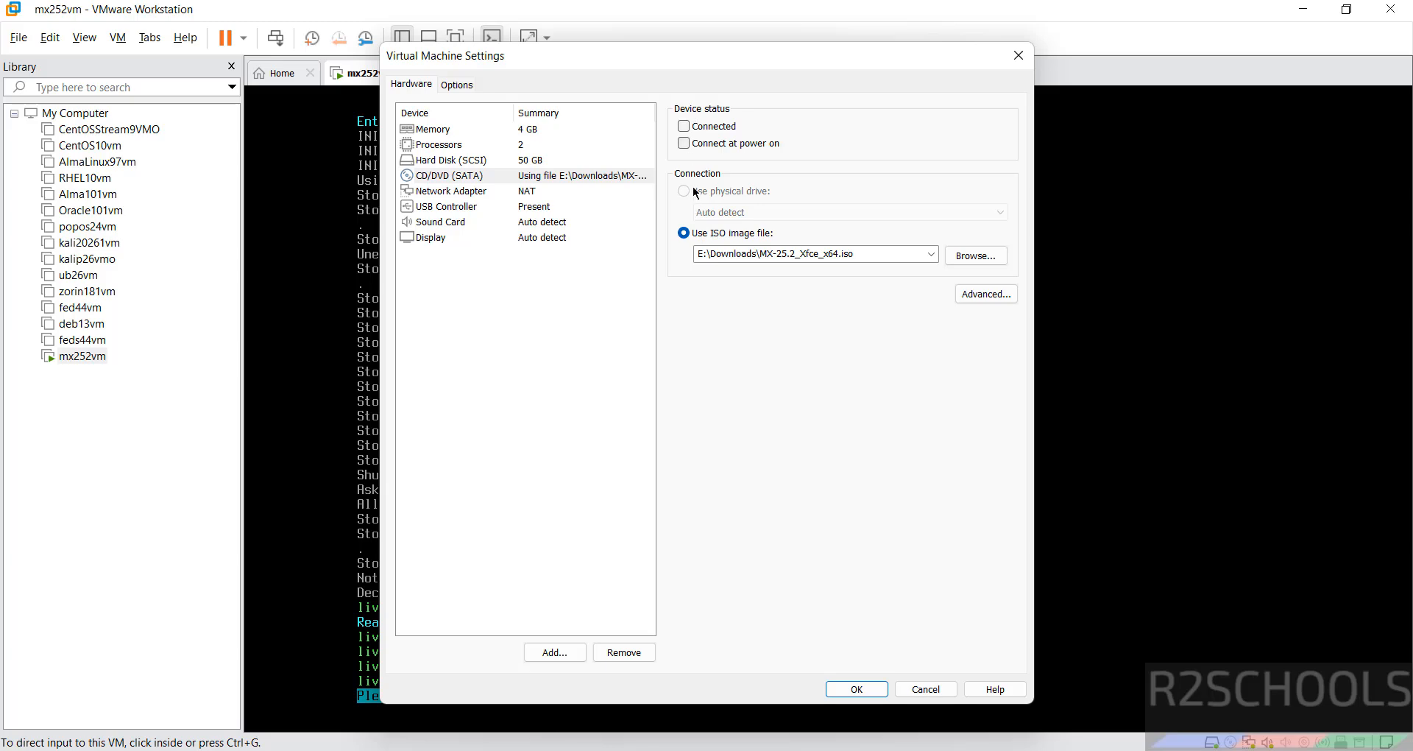
left_click(851, 690)
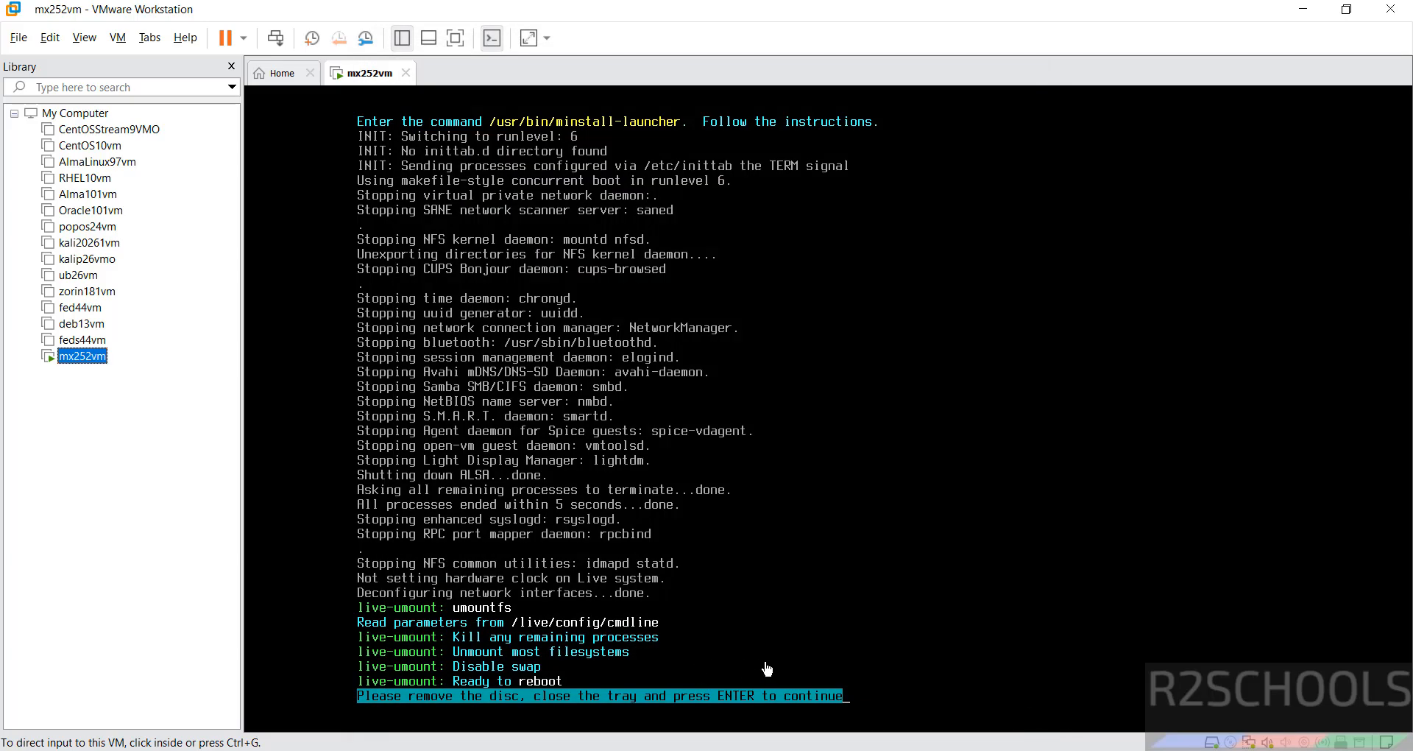
key("Return")
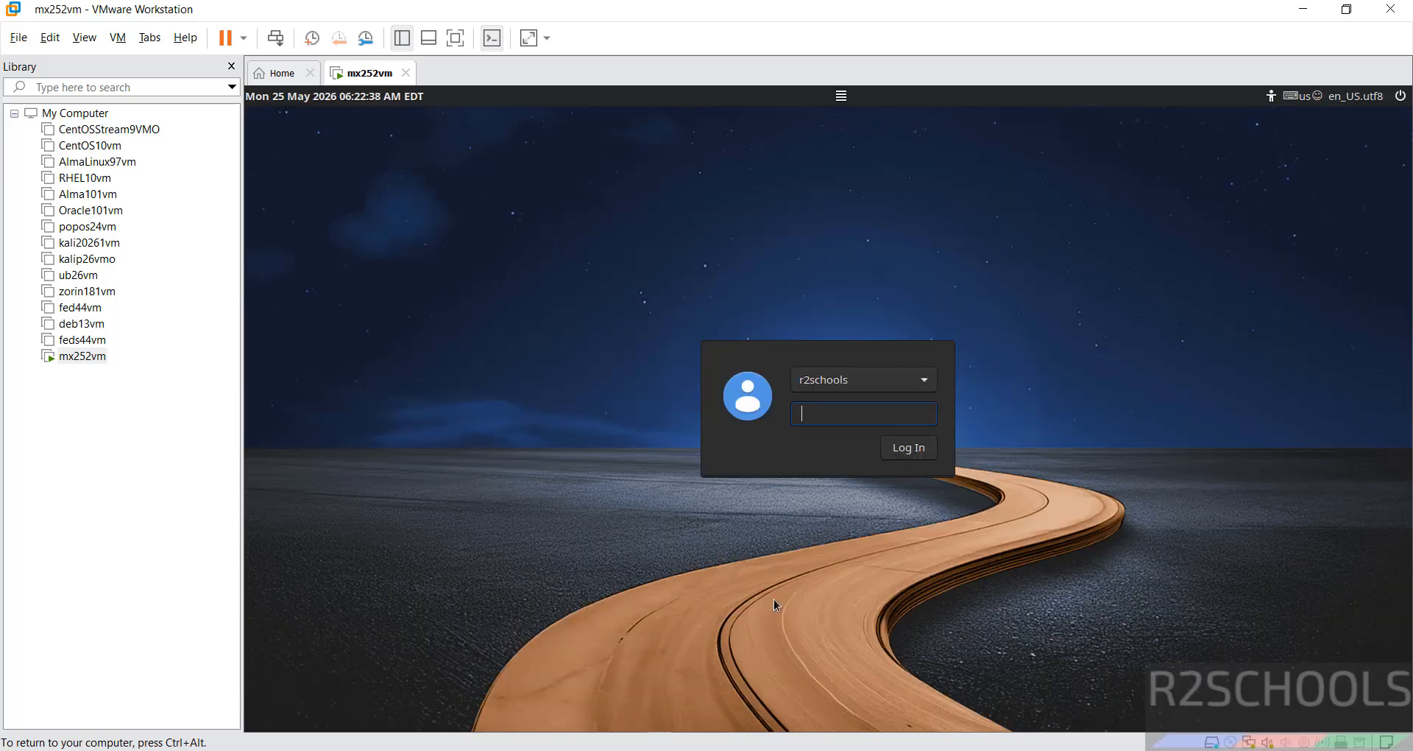
- Log in to the installed MX Linux system with the user's account password and close the MX Welcome window
key("Return")
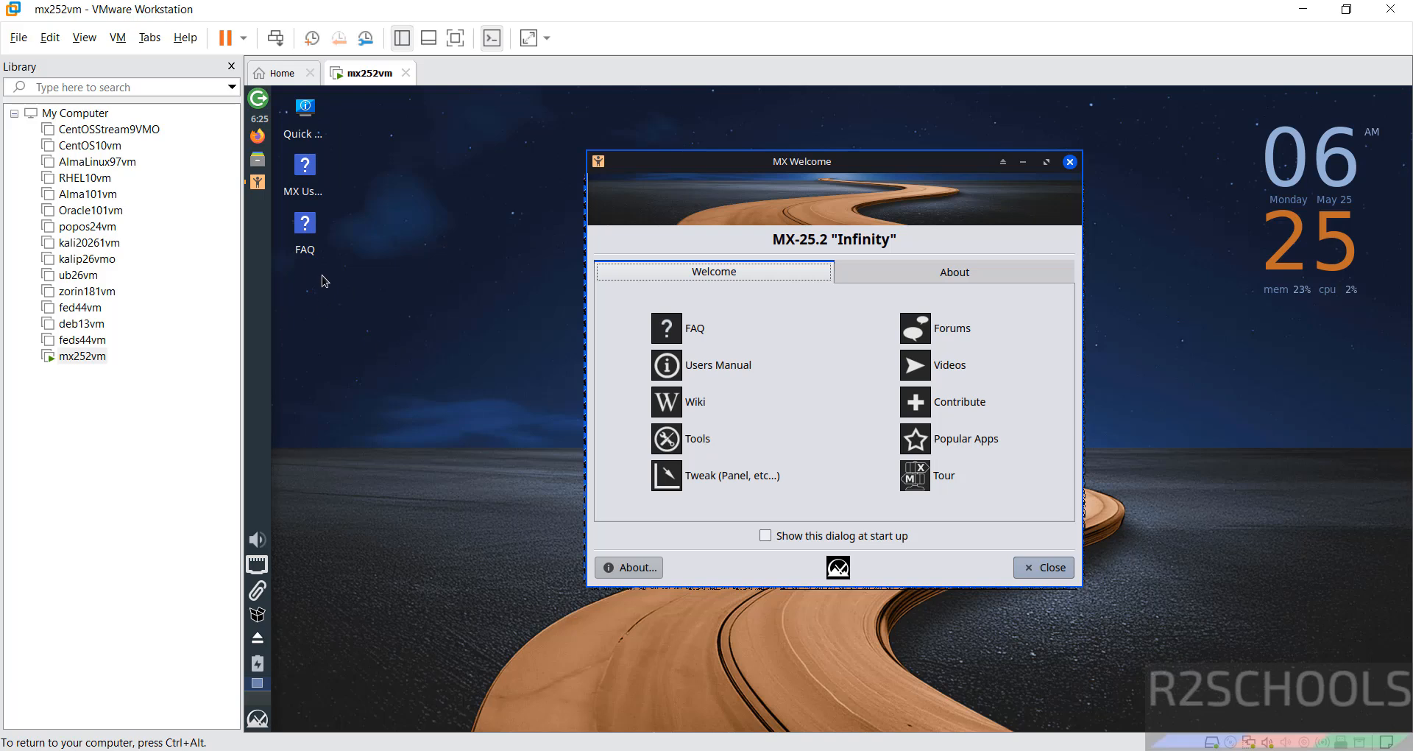
left_click(1040, 580)
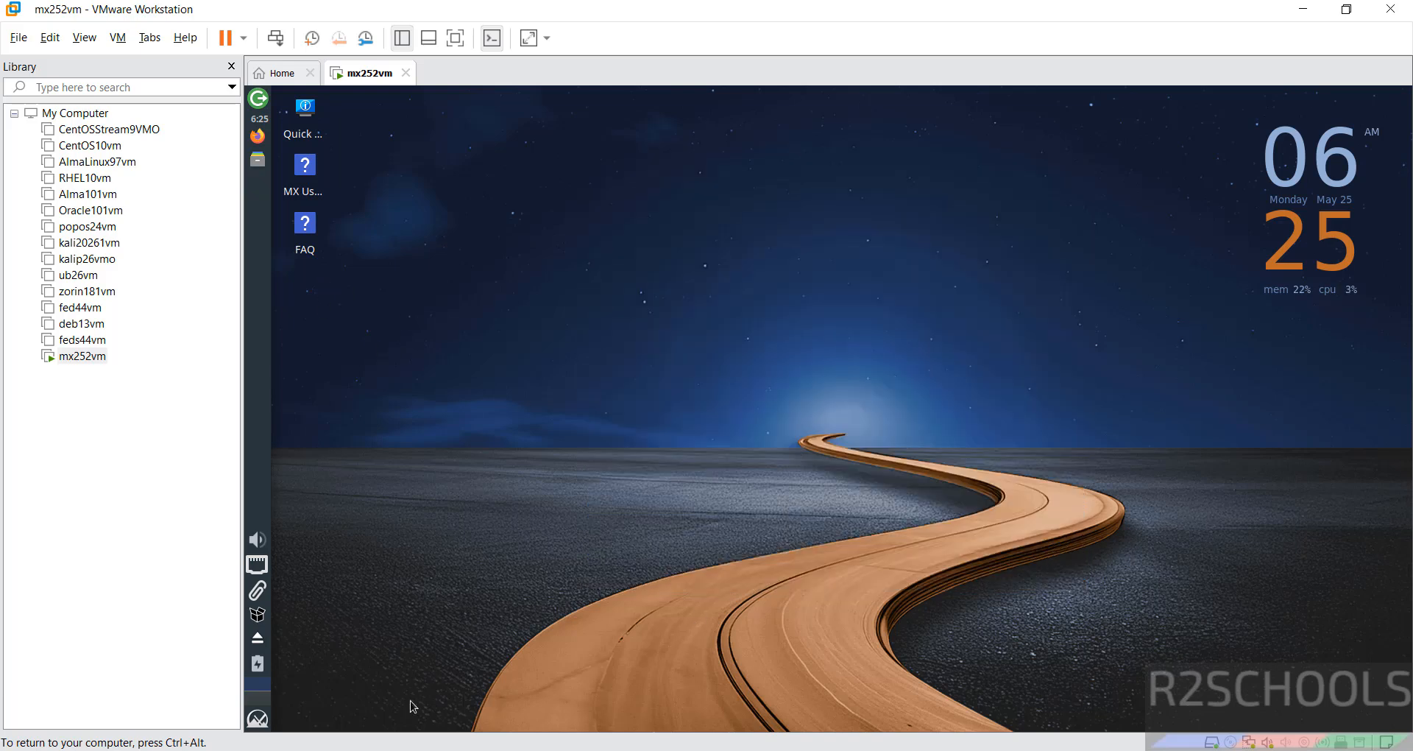
- Search the guest's applications for "termin" and open Terminal Emulator
left_click(267, 725)
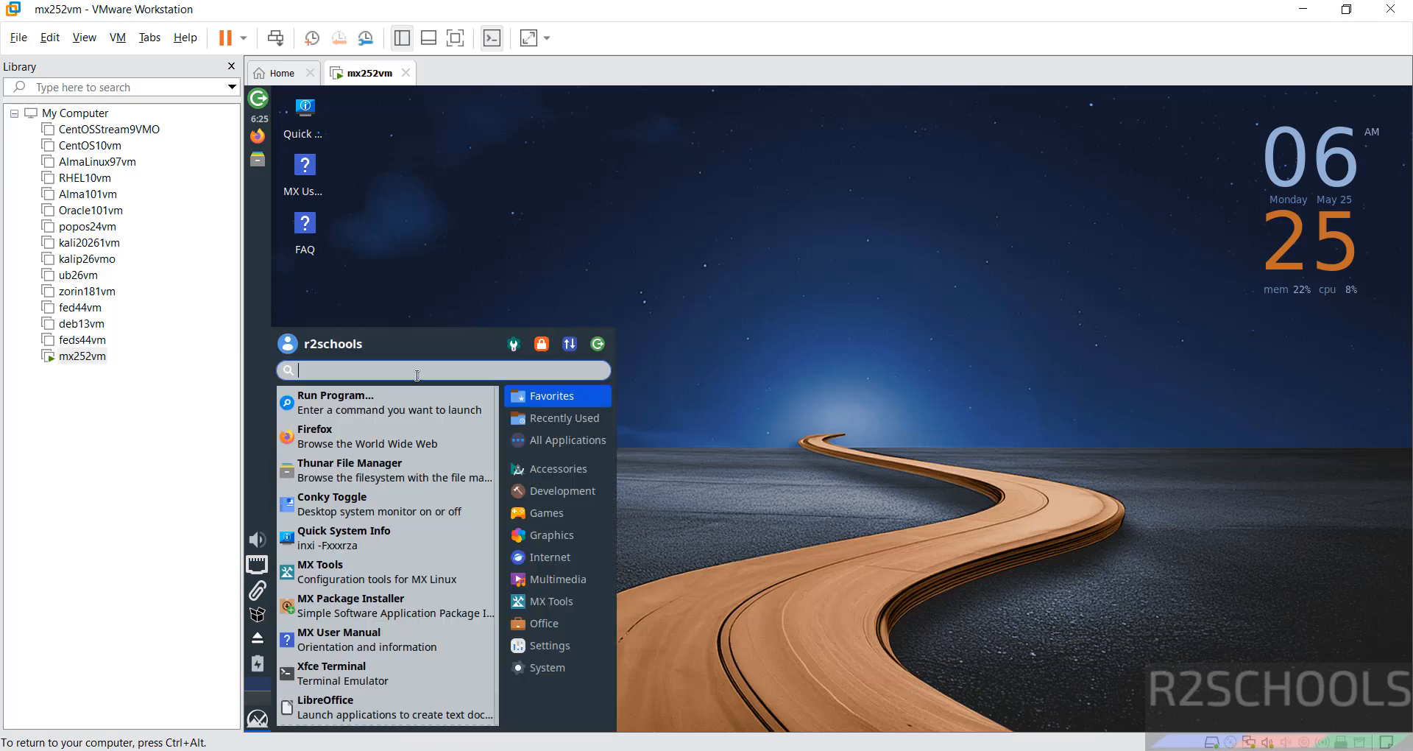
type("termin")
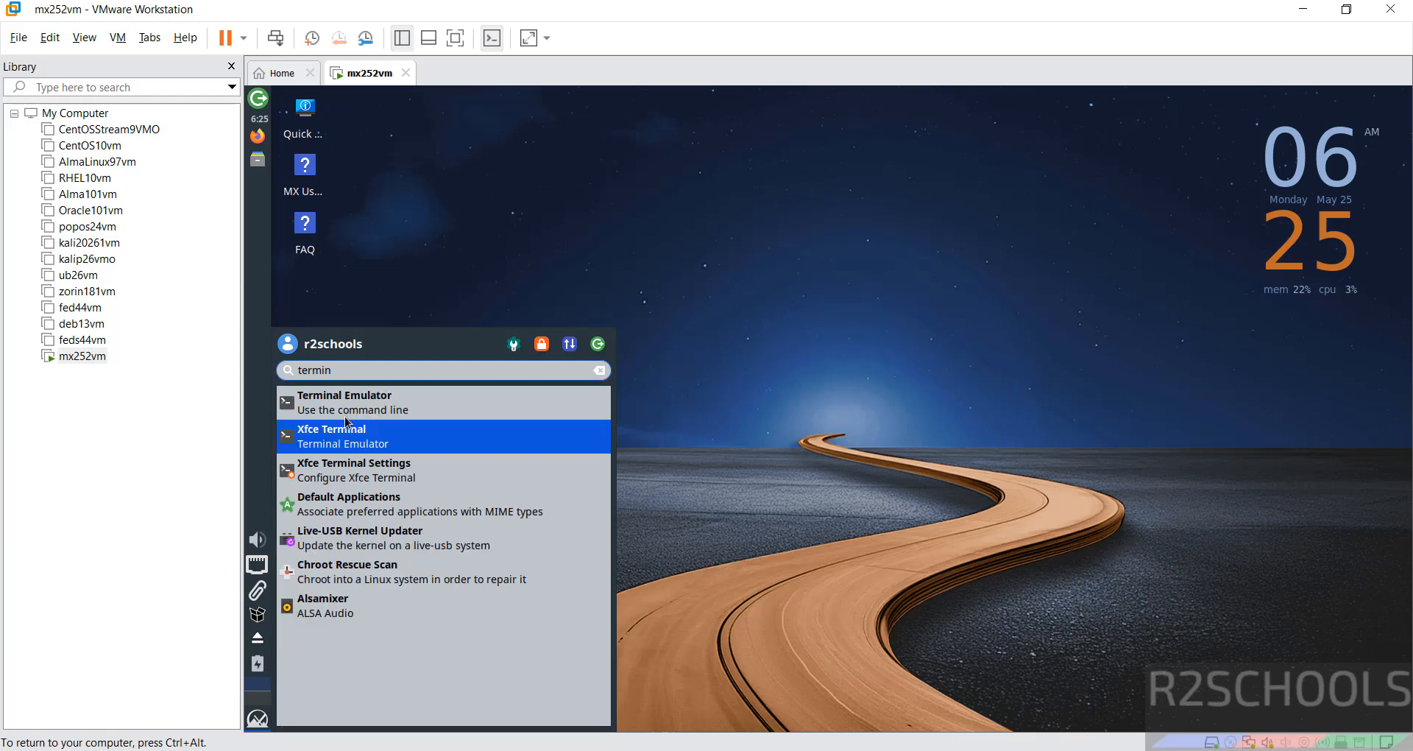
left_click(343, 403)
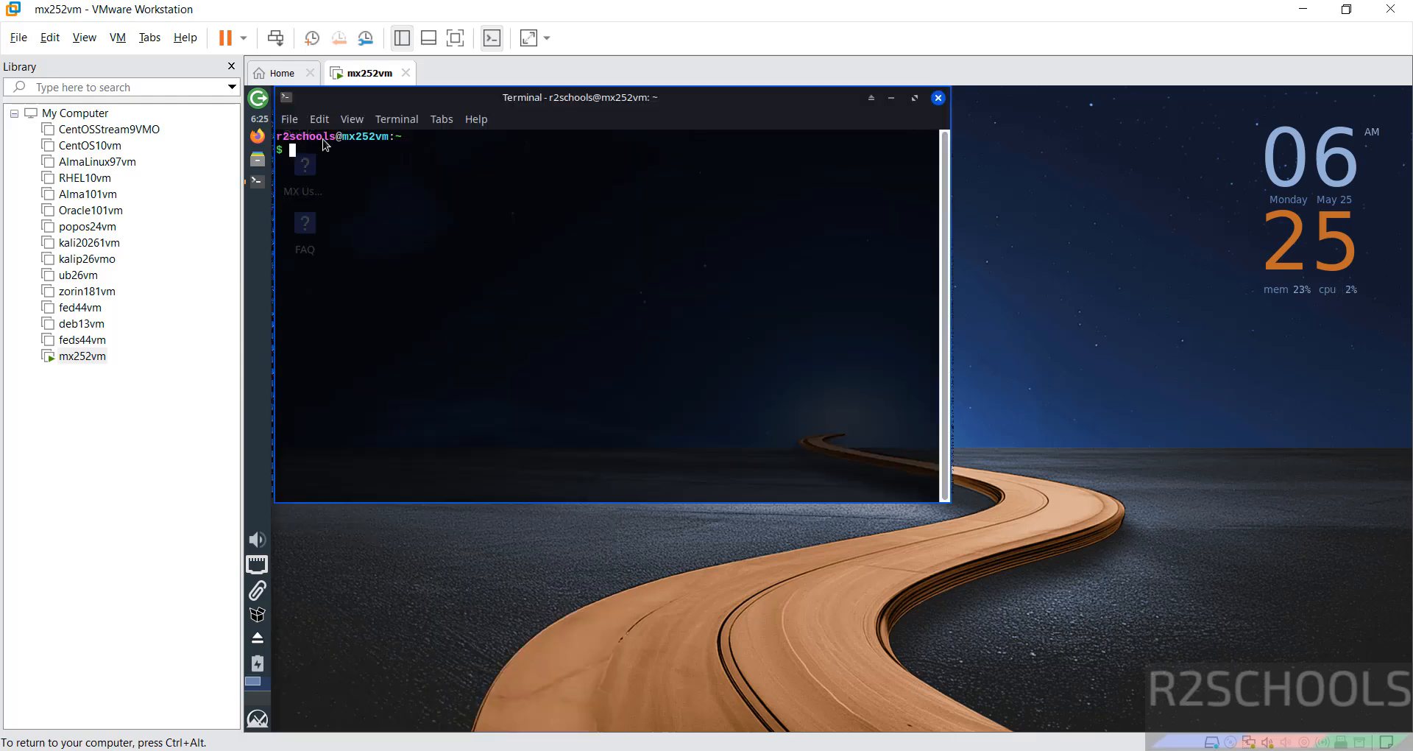
- Increase the size of the terminal's Liberation Mono Regular font in its appearance preferences, and close the preferences
left_click(319, 119)
left_click(325, 284)
left_click(499, 129)
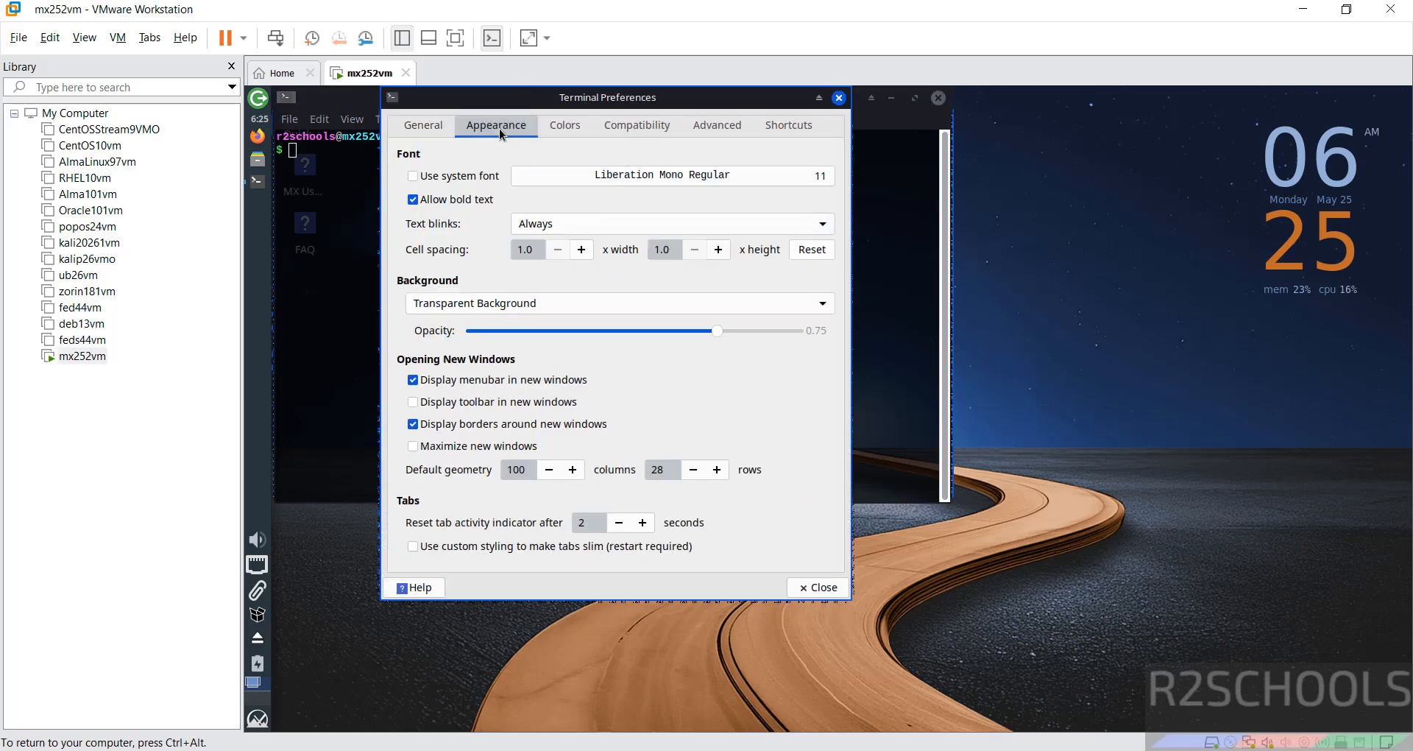
left_click(622, 175)
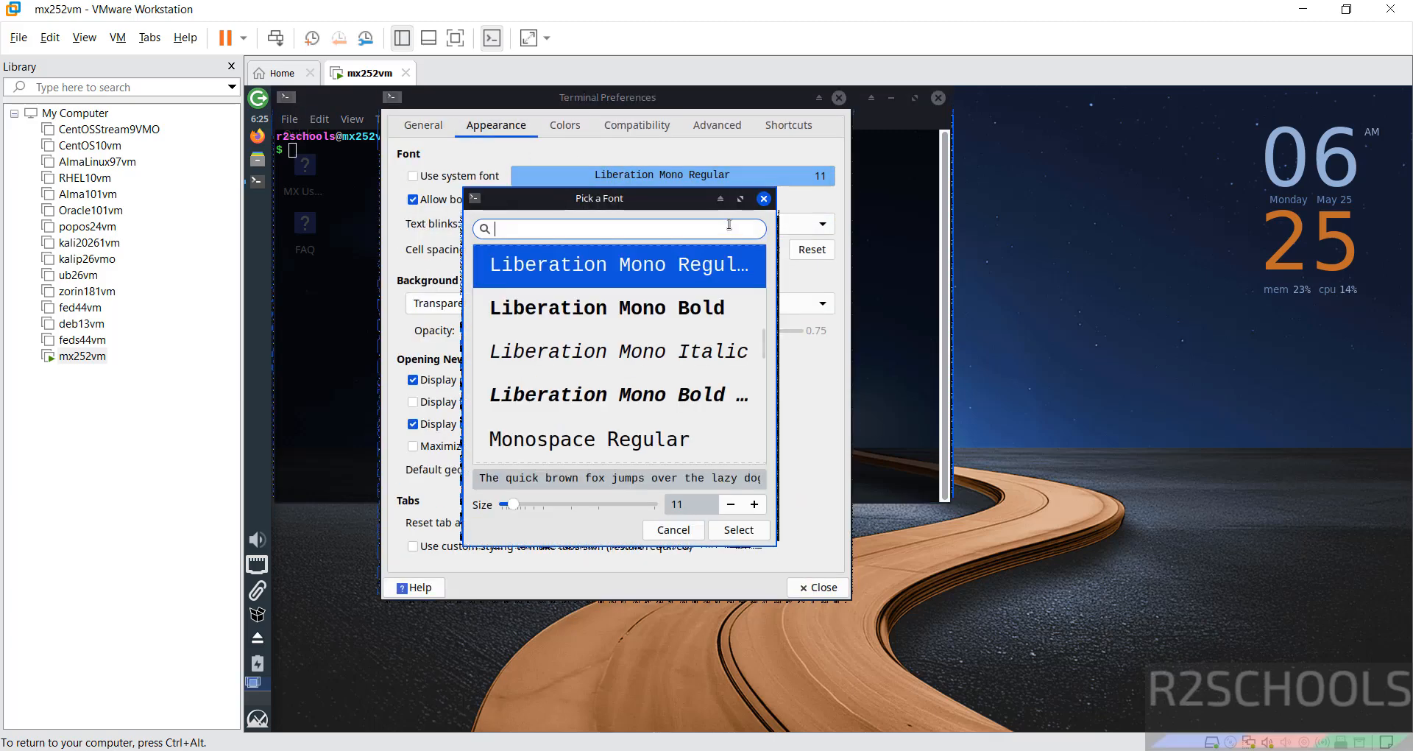
left_click(755, 505)
left_click(756, 505)
left_click(742, 527)
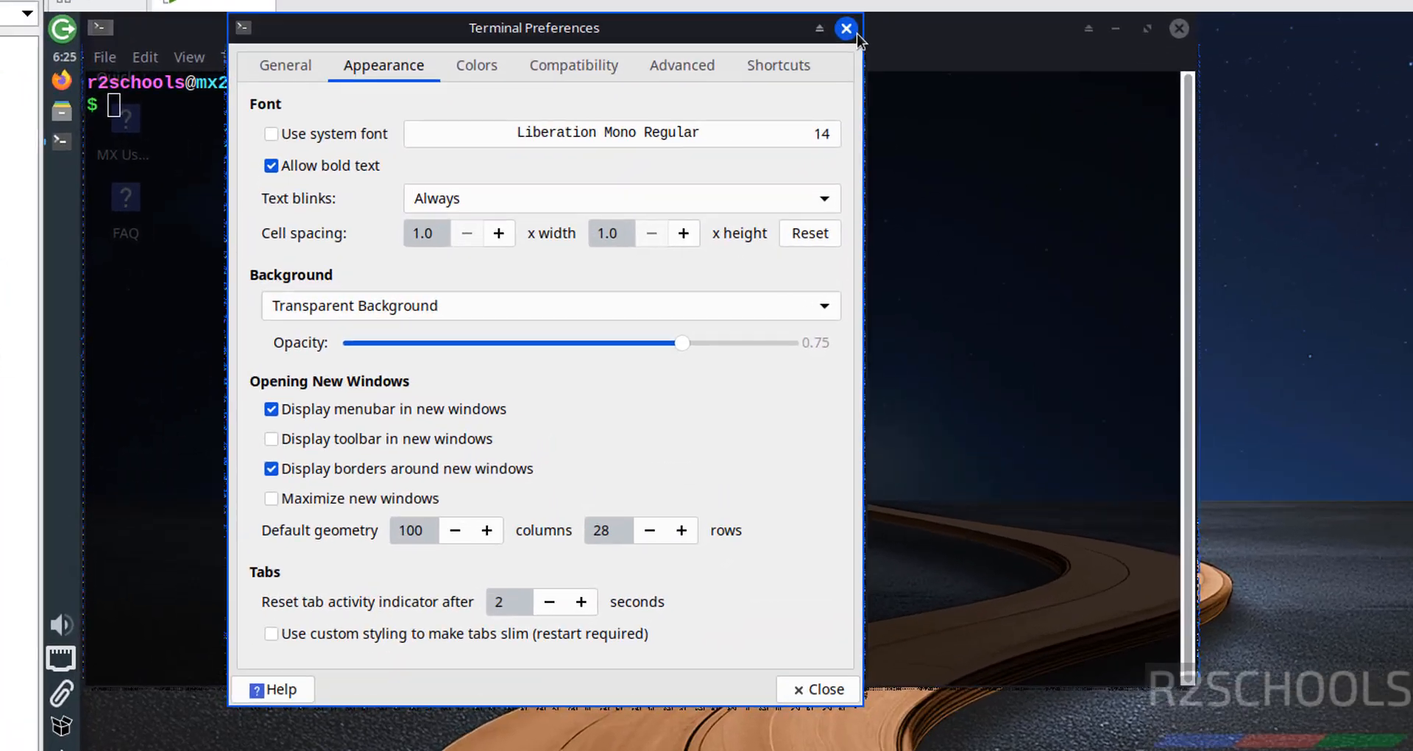
left_click(839, 98)
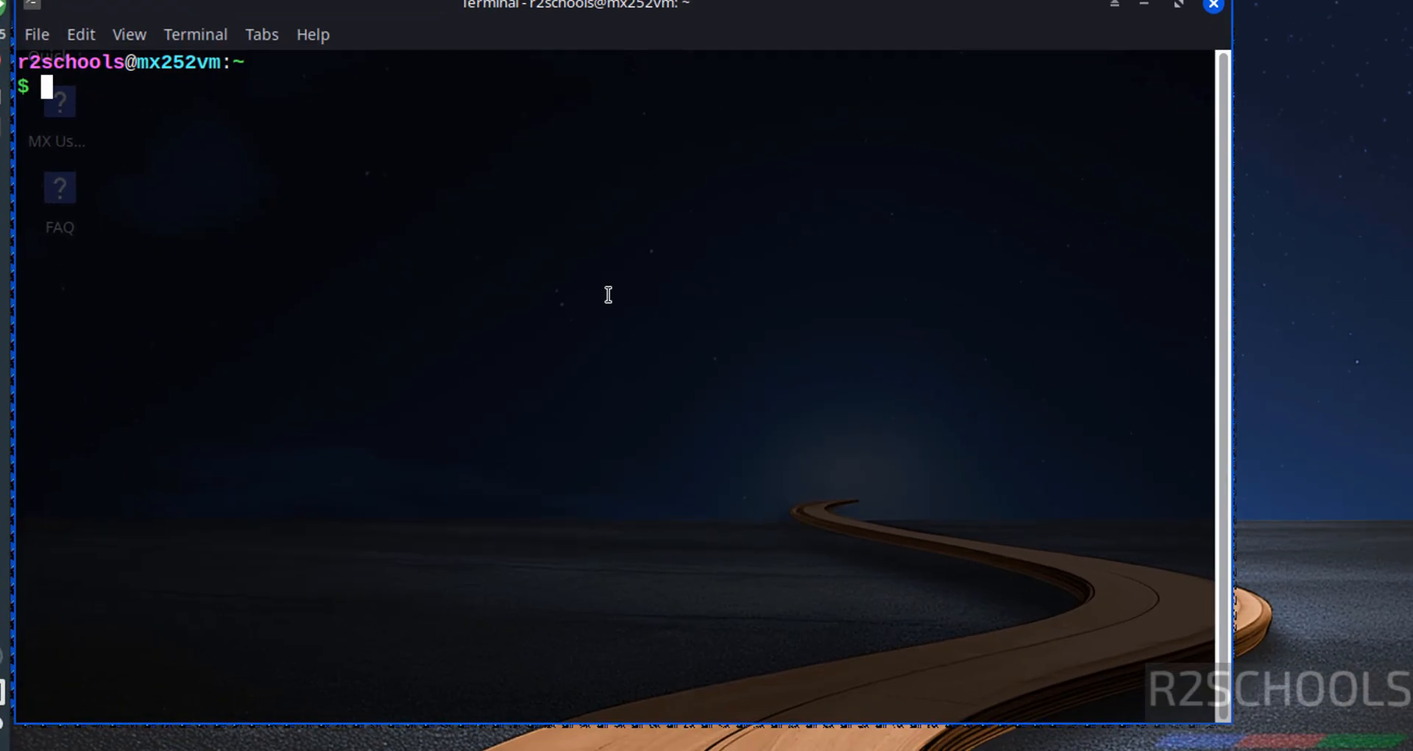
- Display the operating system release details with more /etc/os-release, and clear the terminal screen
type("more e/tc")
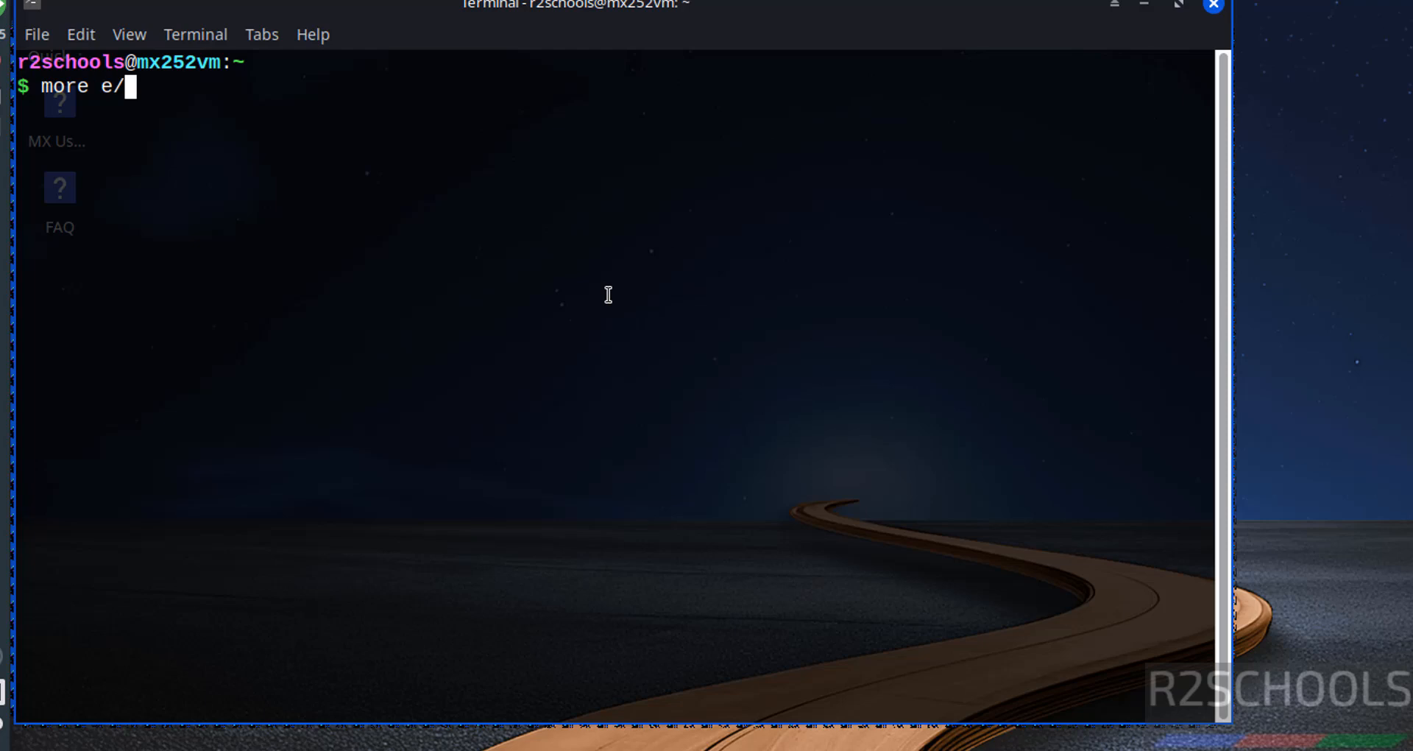
key("BackSpace")
key("BackSpace")
key("BackSpace")
key("BackSpace")
key("BackSpace")
type("/etc/")
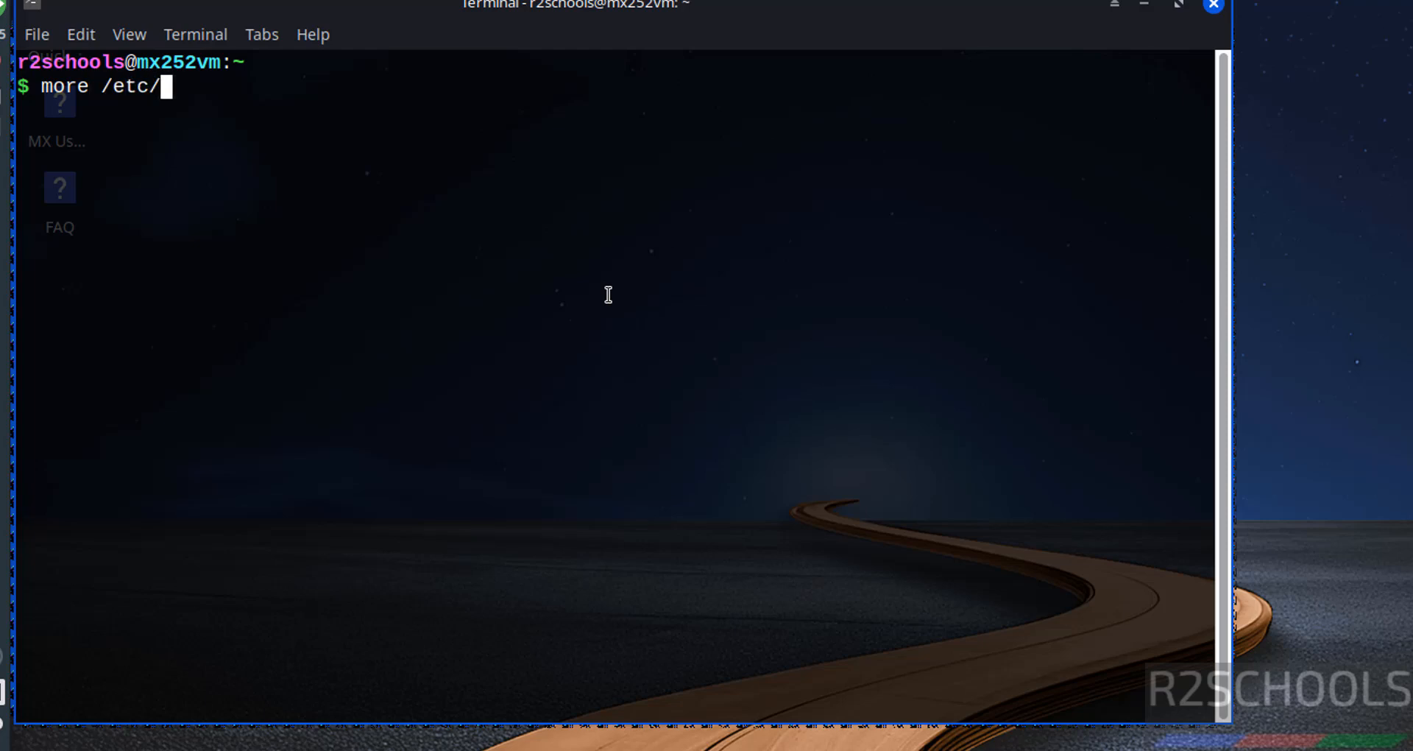
type("os-re")
key("Tab")
key("Return")
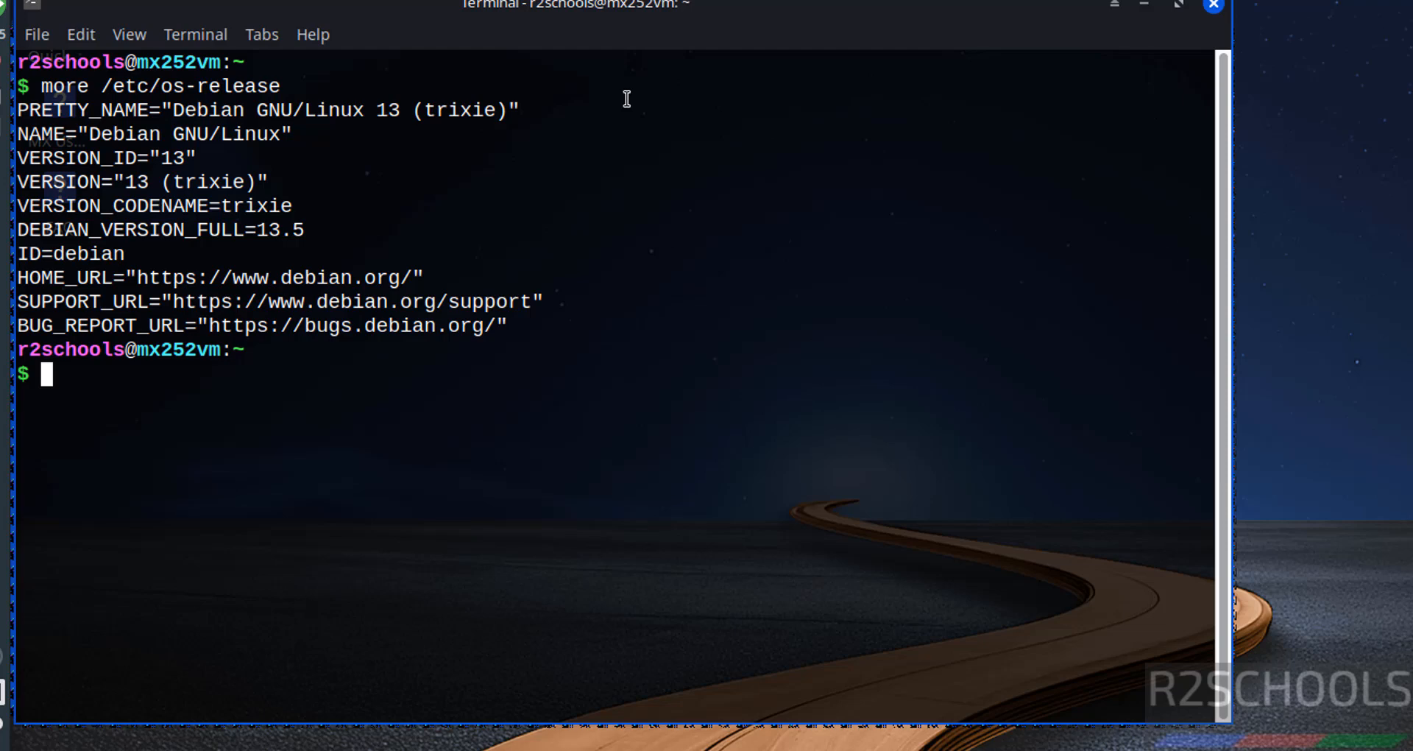
key("ctrl+l")
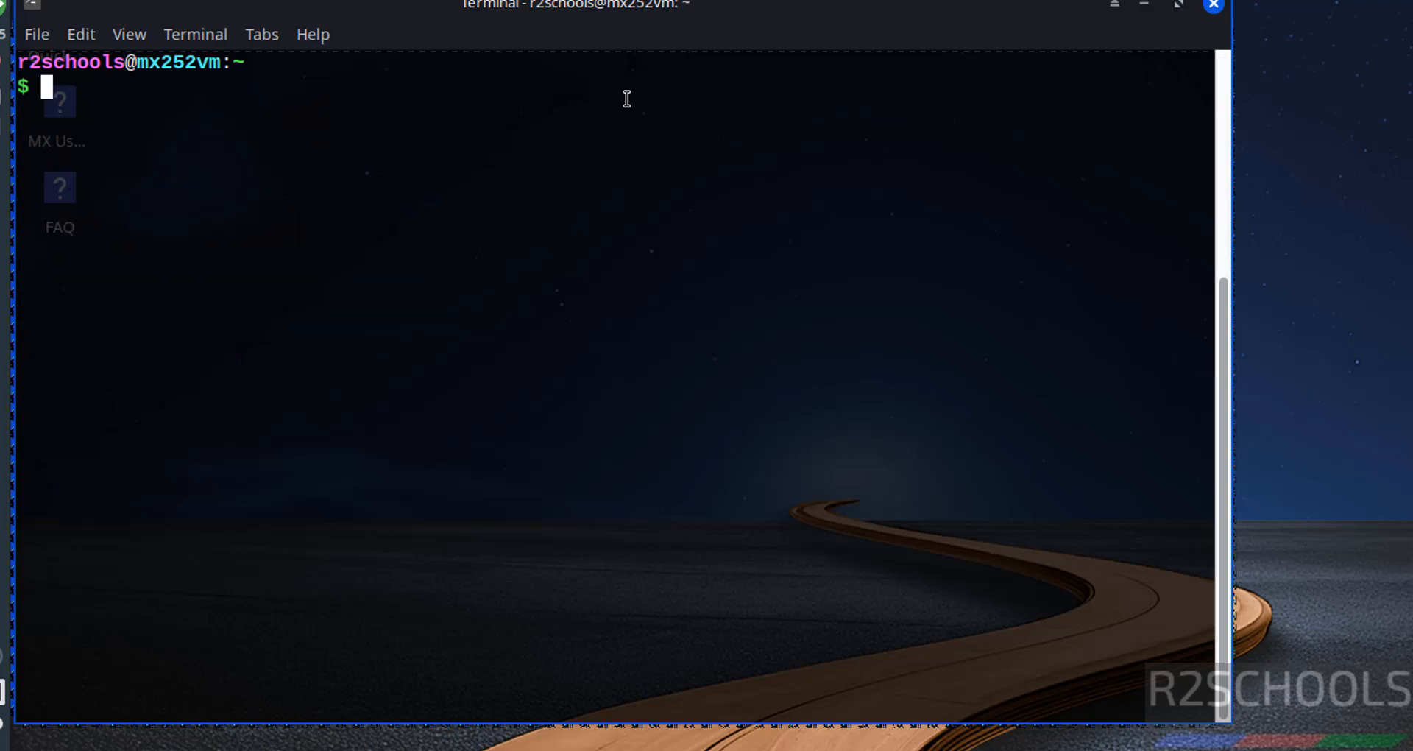
- Check the guest's network interfaces and IP address with the commands ifconfig and ip addr
type("ifconf")
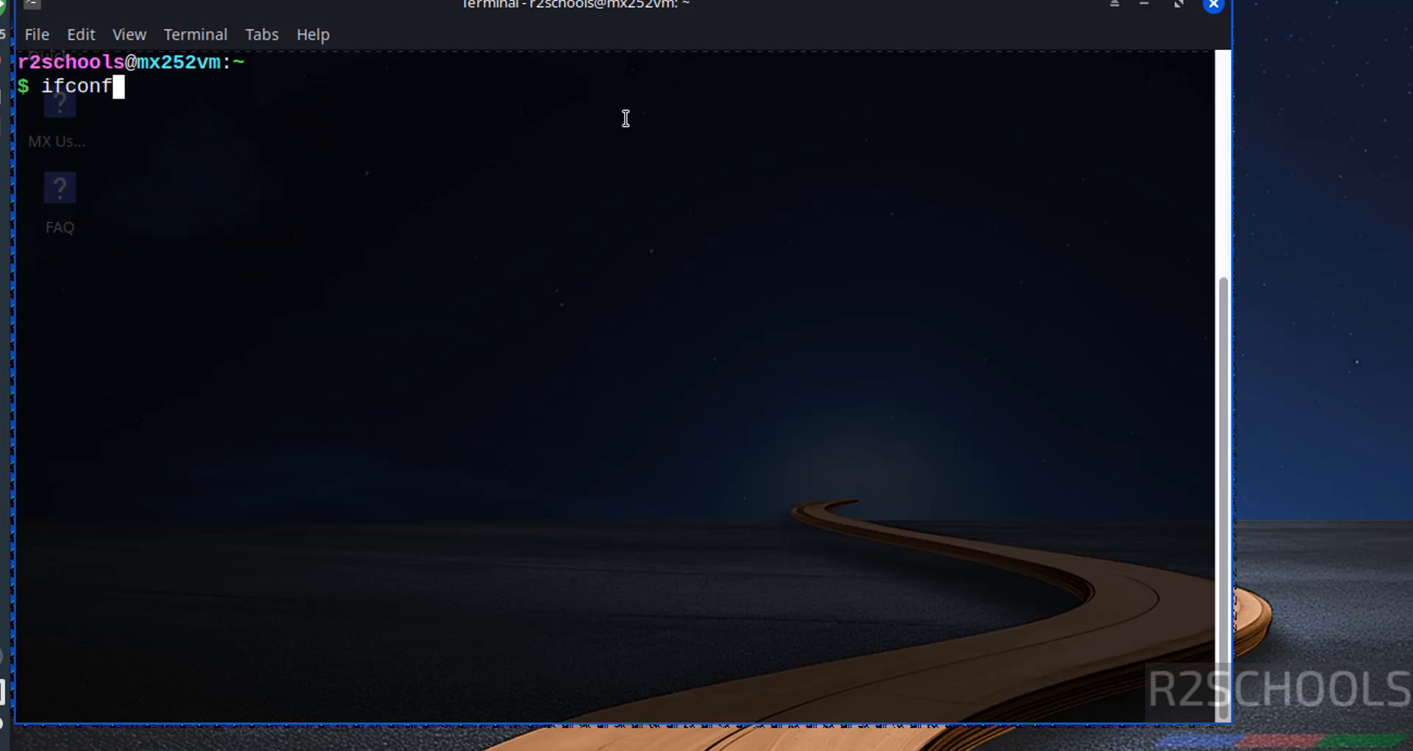
type("ig")
key("BackSpace")
key("BackSpace")
type("ig")
key("Return")
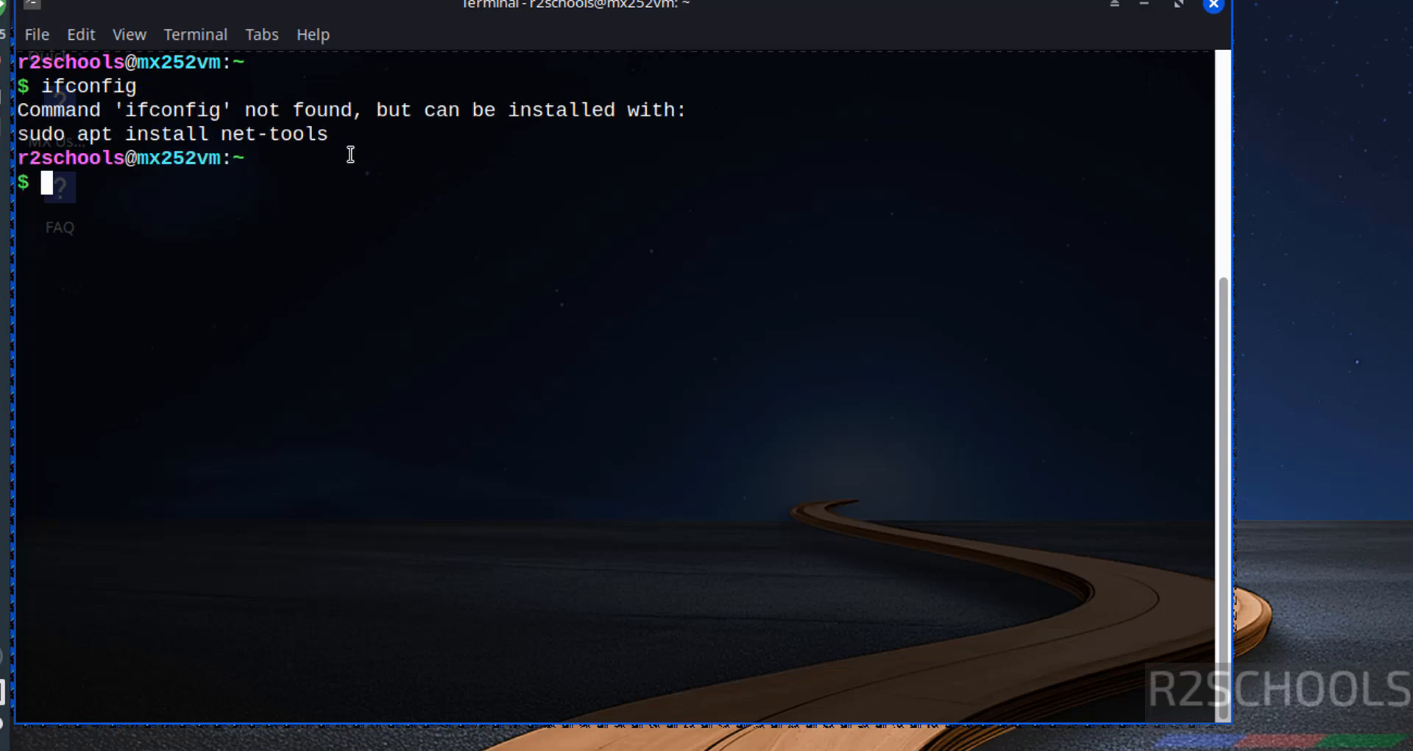
type("ip addr")
key("Return")
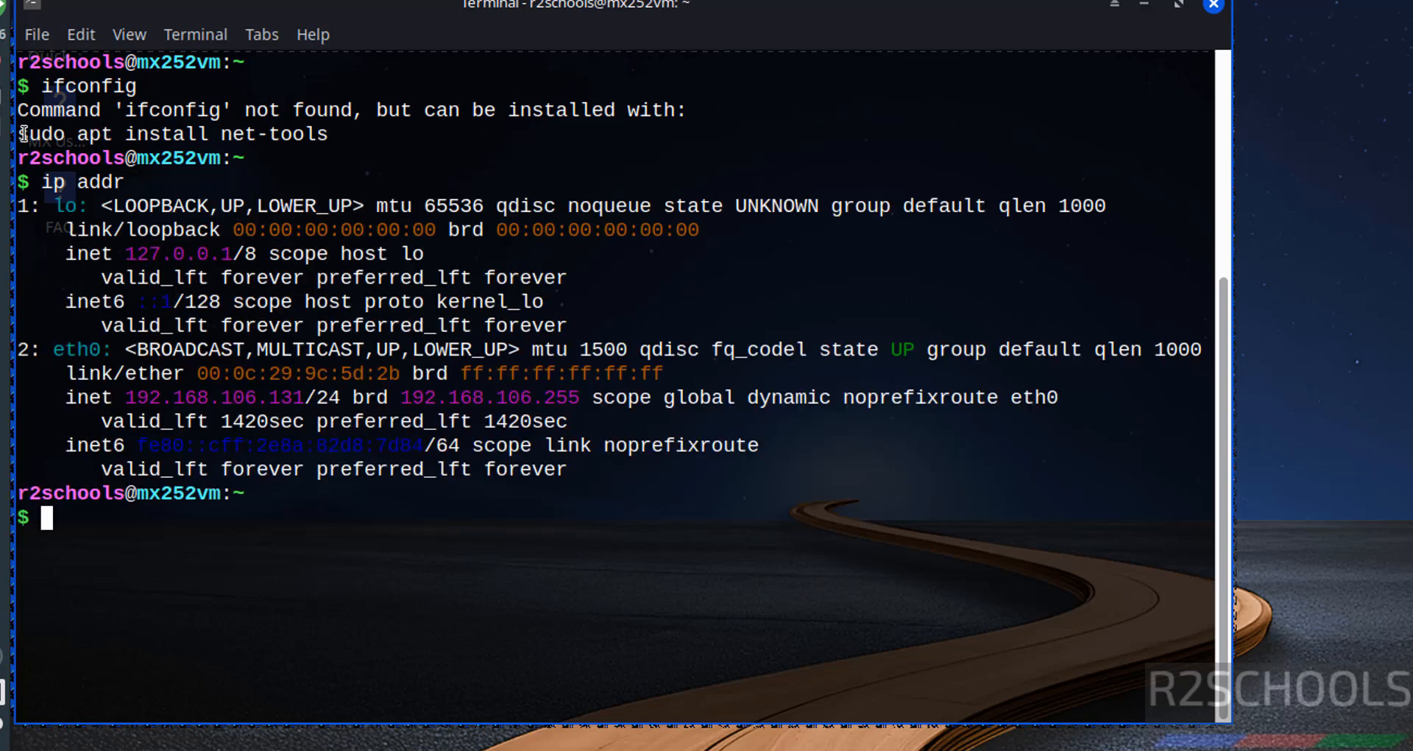
- Copy the suggested command sudo apt install net-tools, run it at the prompt, and enter the sudo password
left_click_drag(19, 134, 325, 140)
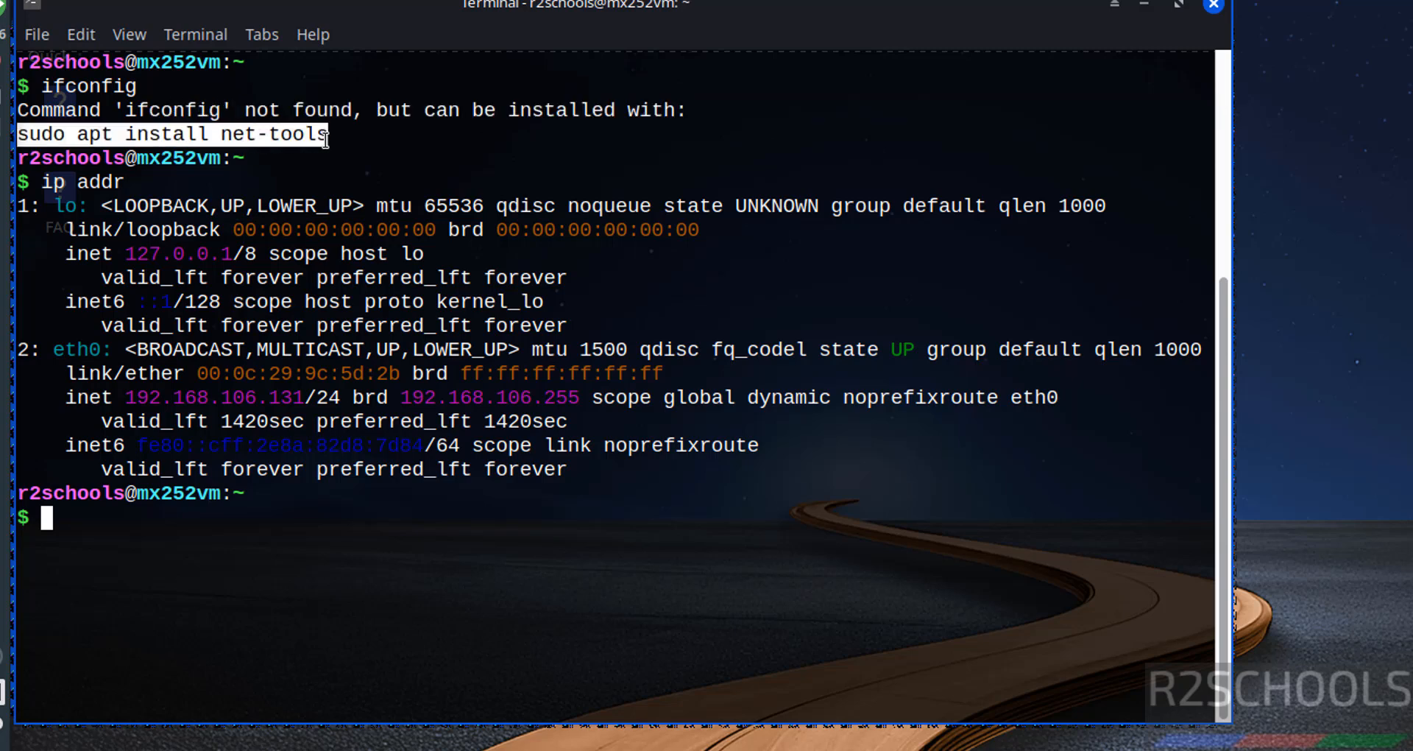
right_click(317, 137)
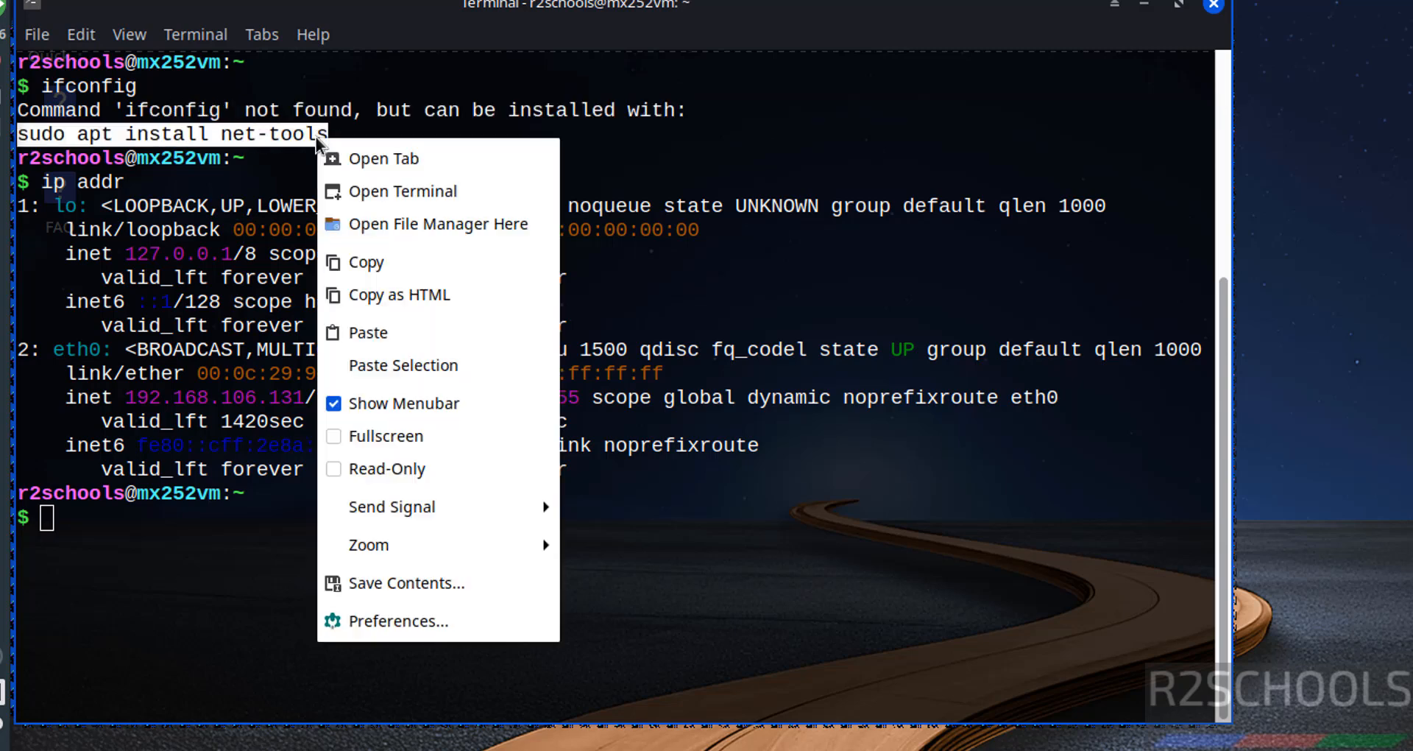
left_click(368, 268)
right_click(368, 268)
left_click(443, 464)
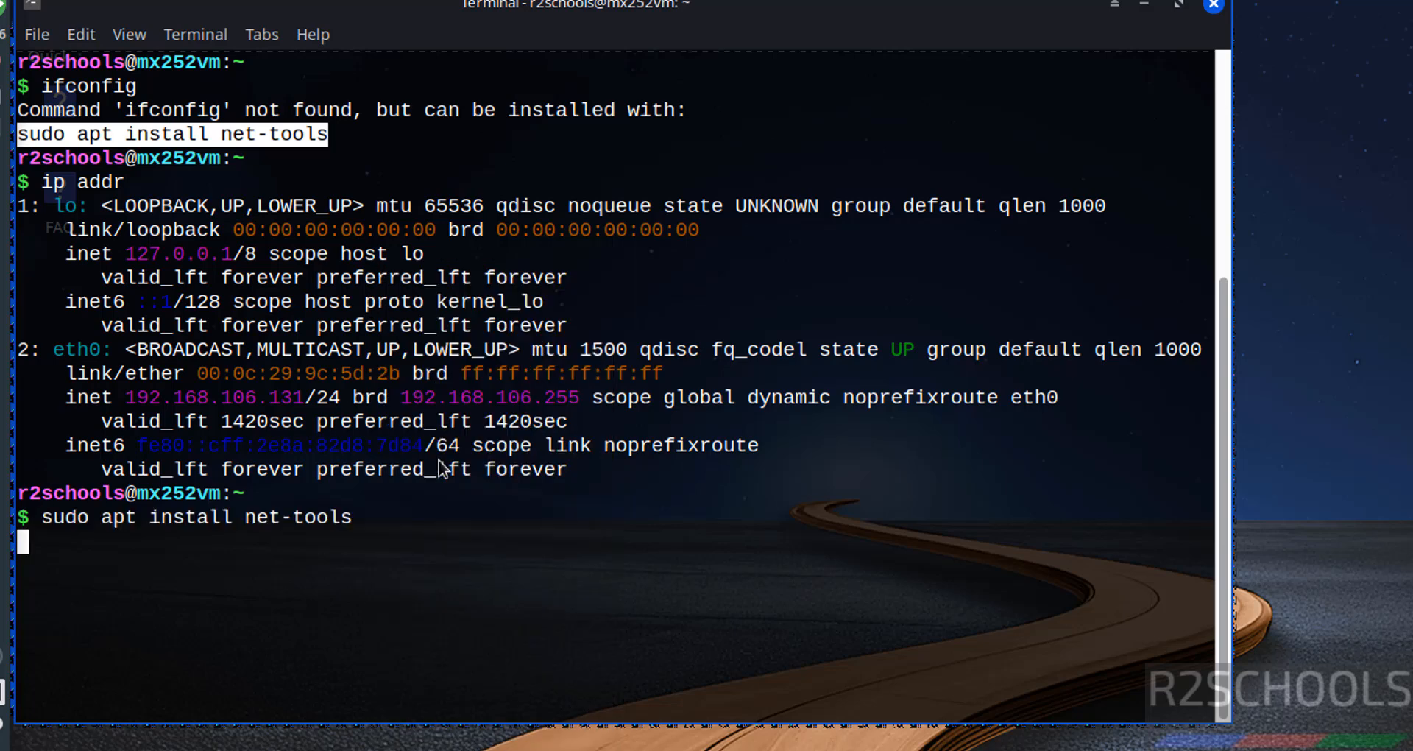
type("********")
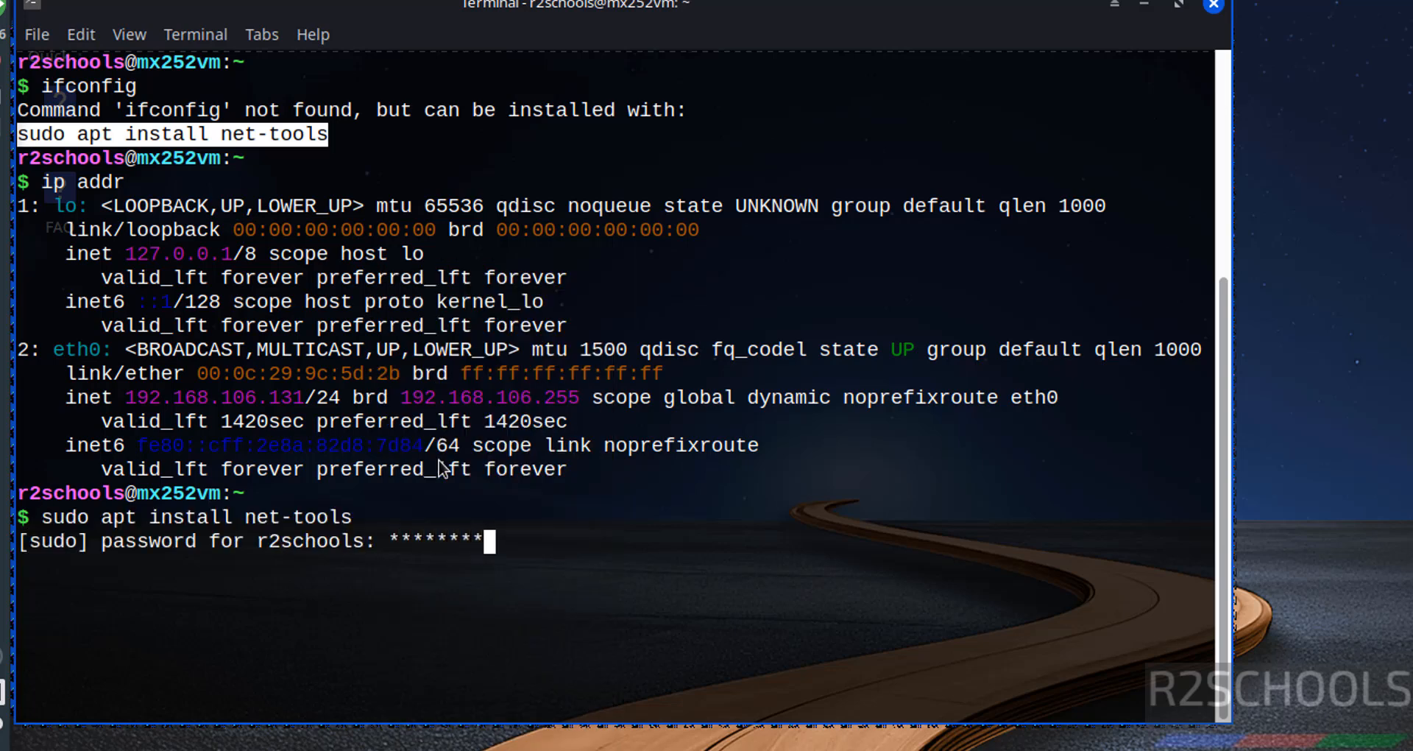
key("Return")
- Recall the ifconfig command and run it again to view the network interface configuration
key("Up")
key("Up")
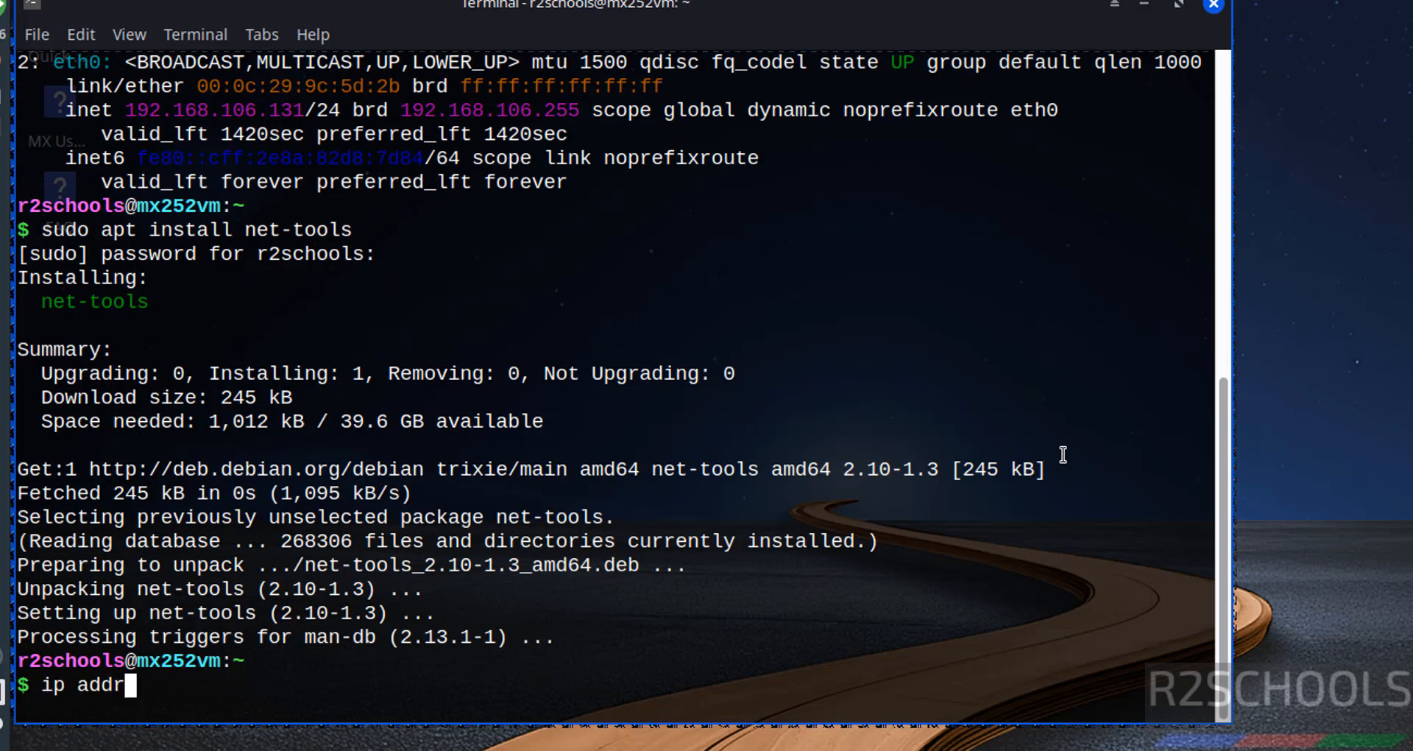
key("Up")
key("Return")
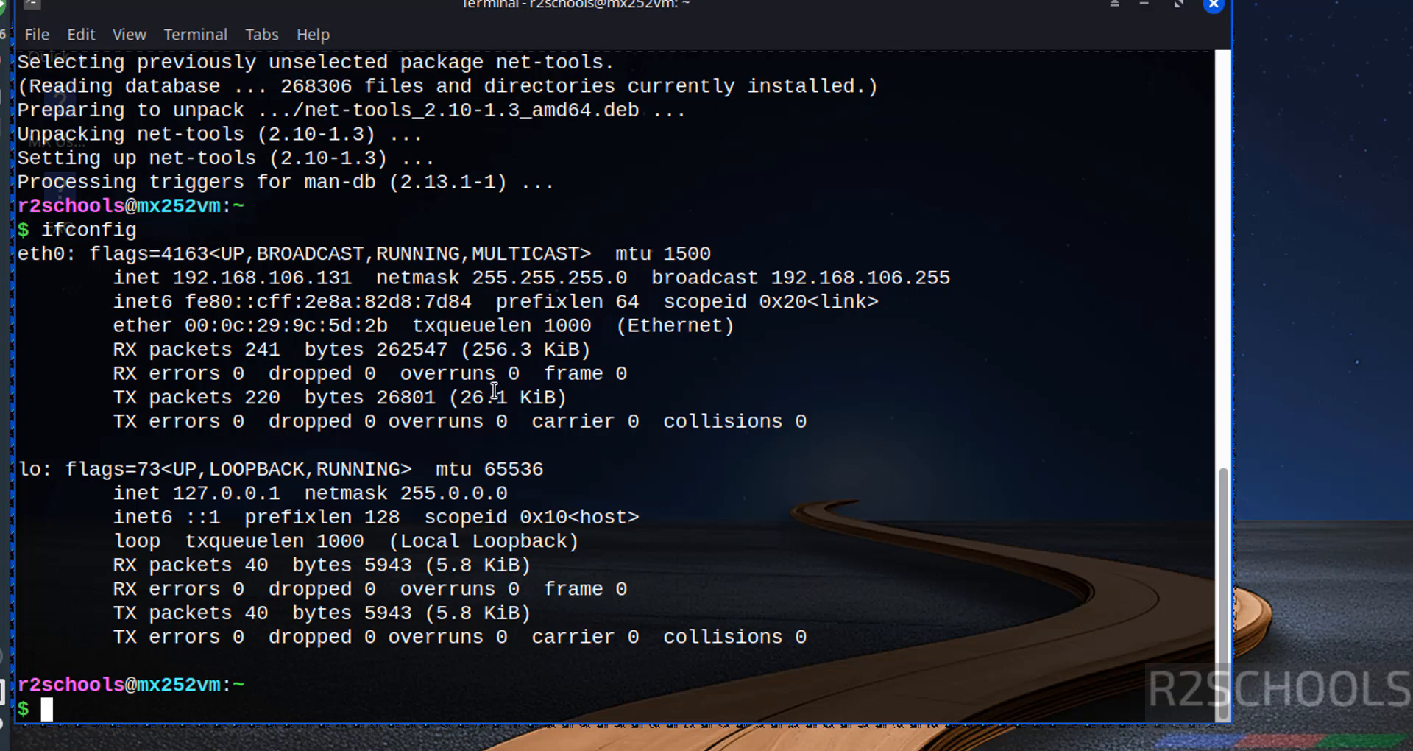
- Clear the terminal and run sudo apt update && sudo apt upgrade to update the system's packages
type("sudo apt update")
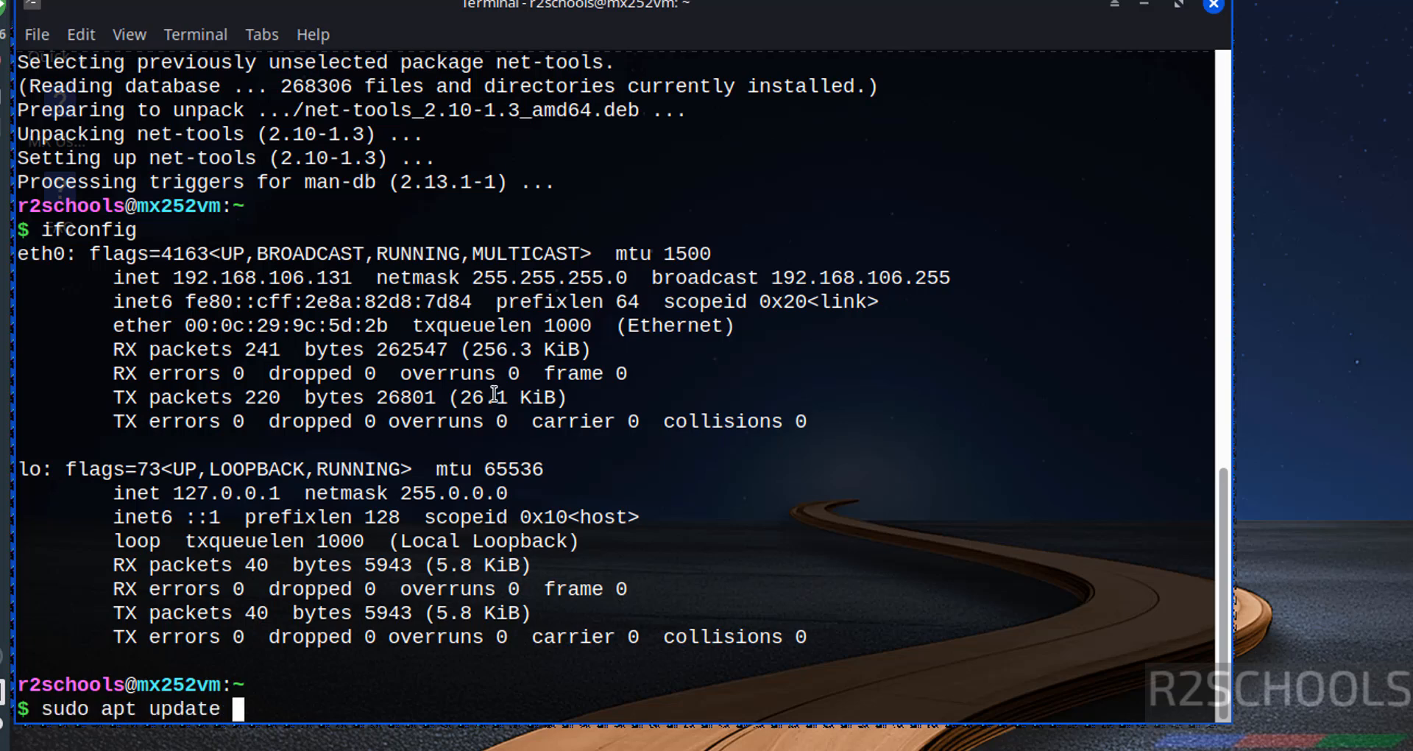
key("ctrl+l")
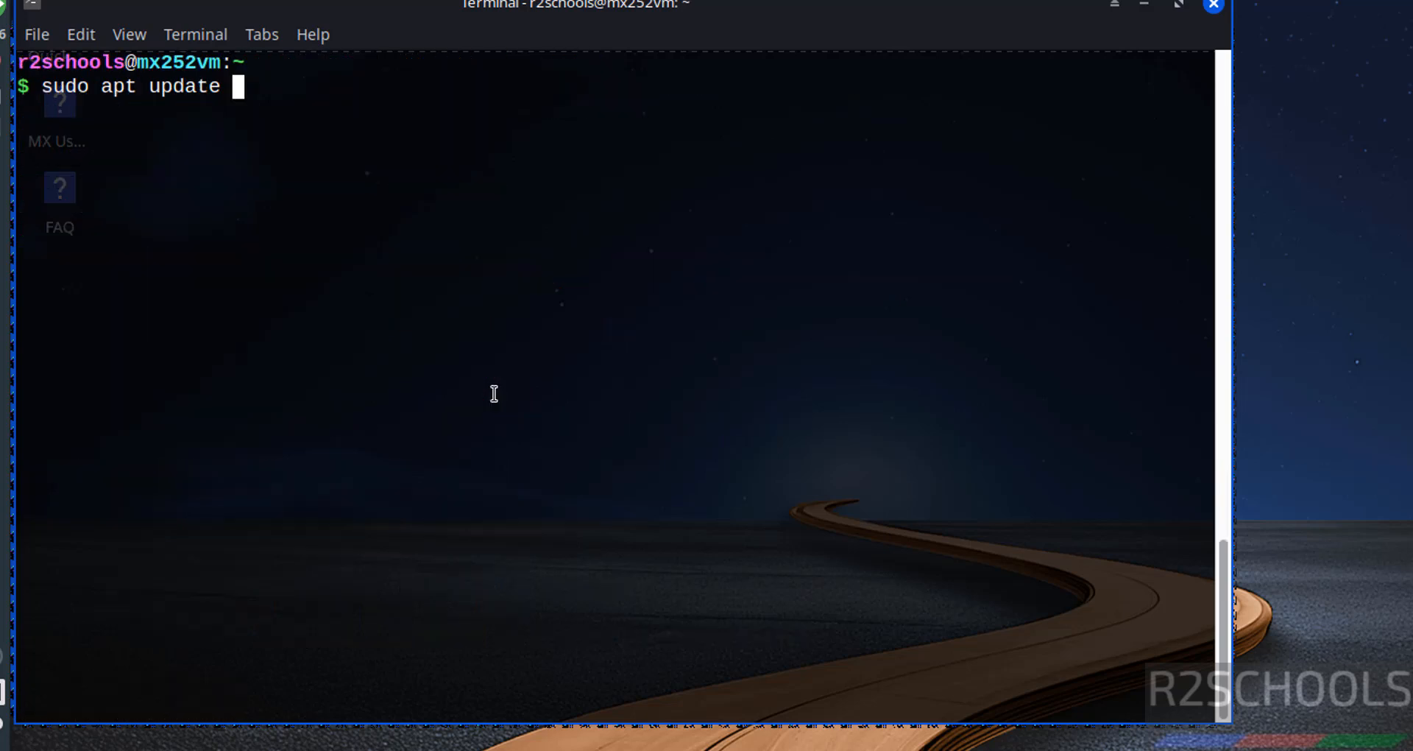
type("&& sudo ")
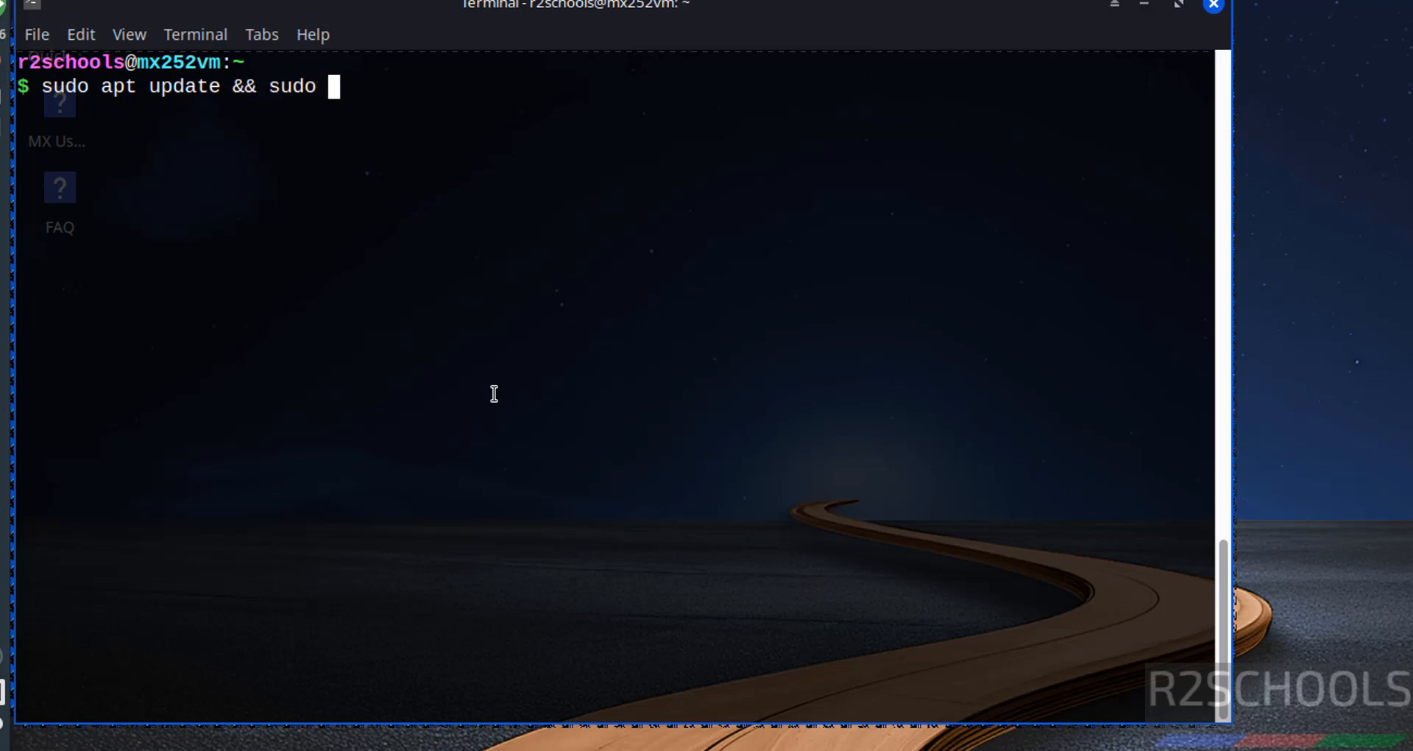
type("apt upgrade")
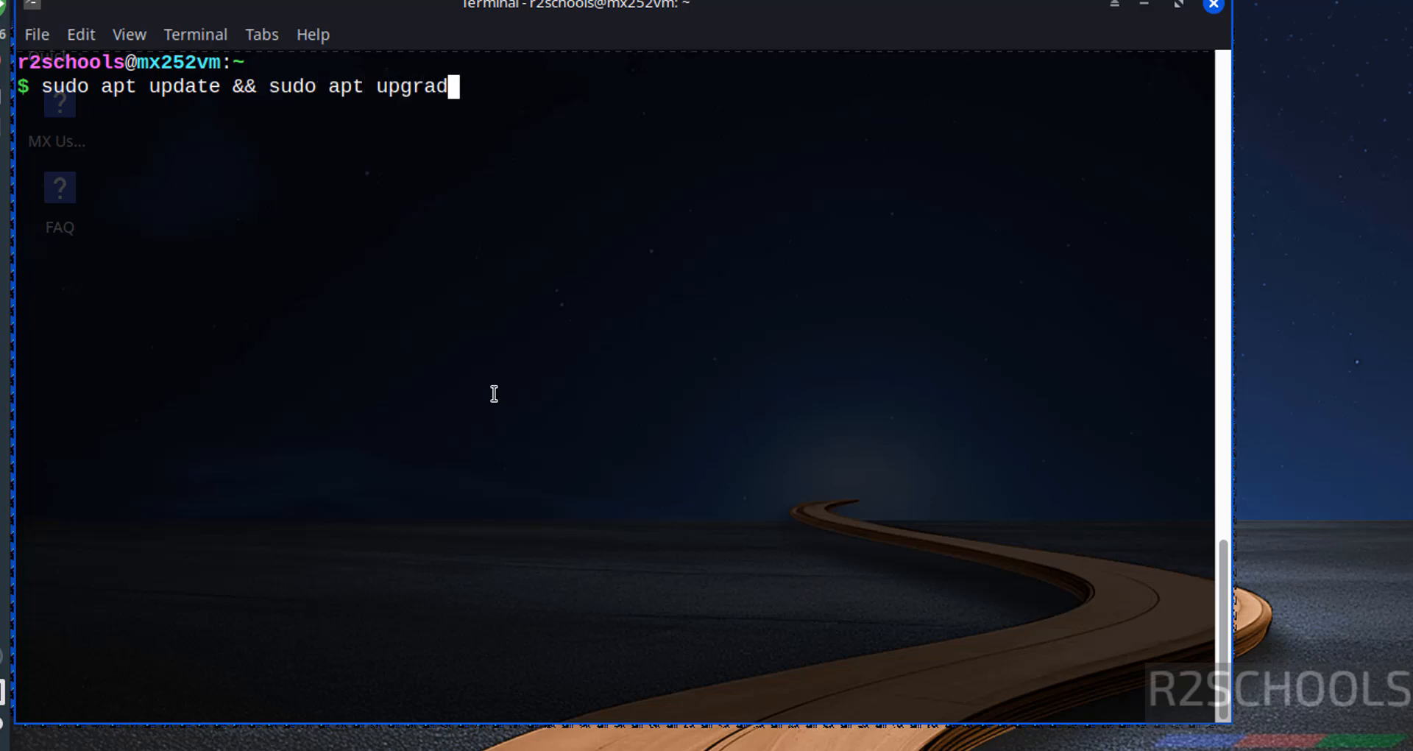
key("Return")
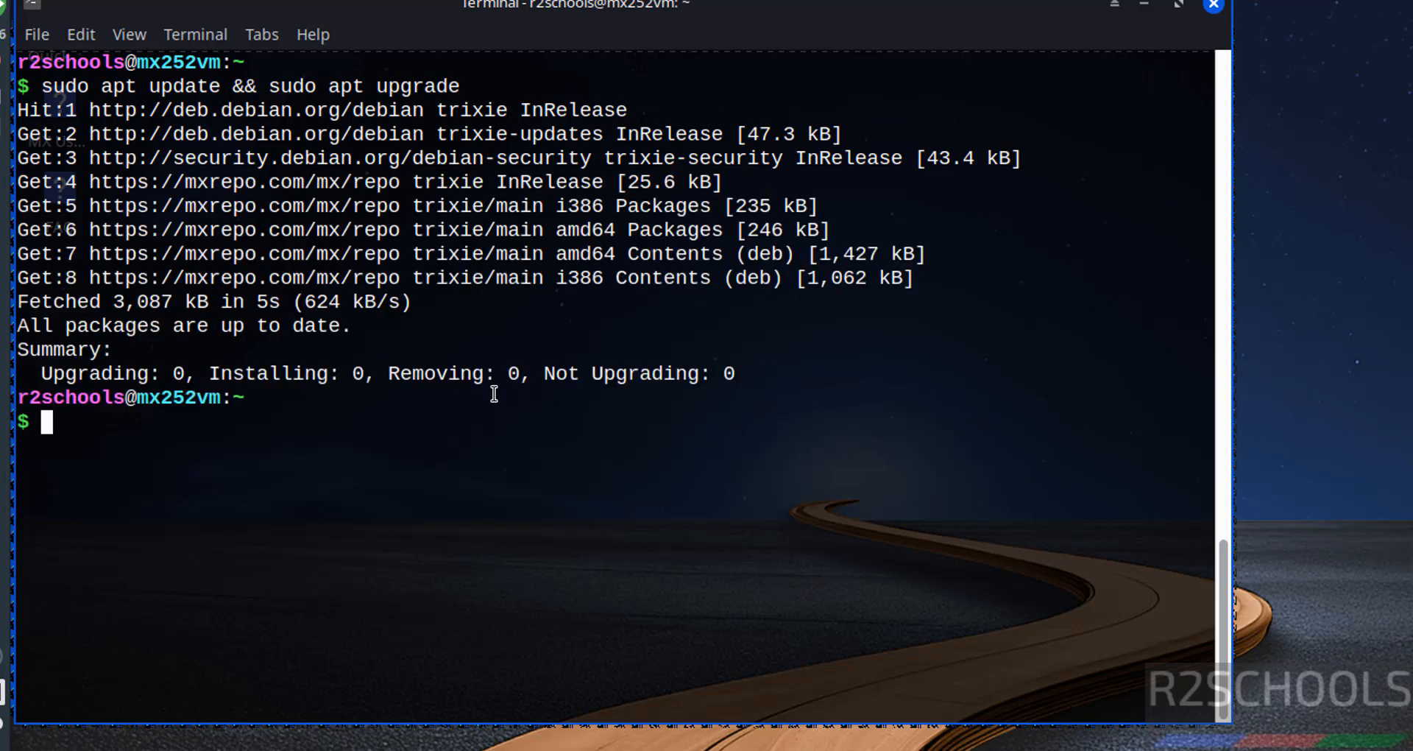